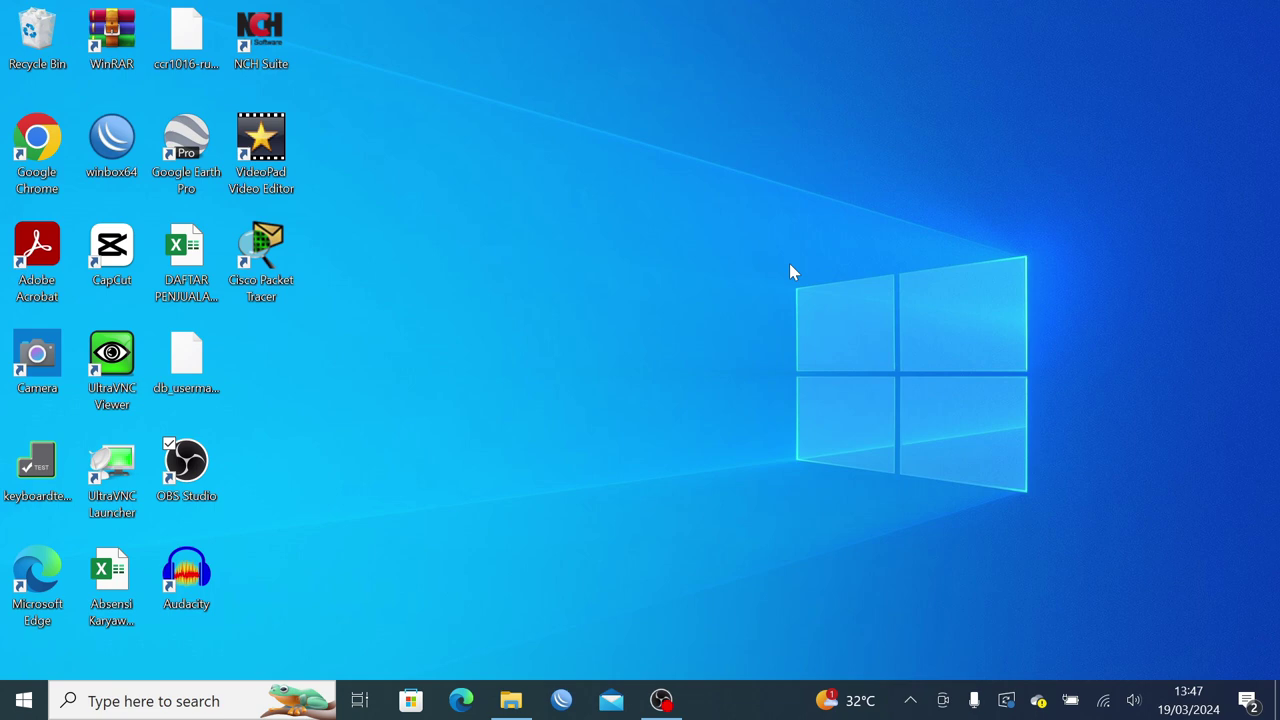
Confirm in the Wi-Fi list that the PC is connected to TOTOLINK_N200RE, then bring up Windows search.
{"action": "left_click", "coordinate": [1103, 700]}
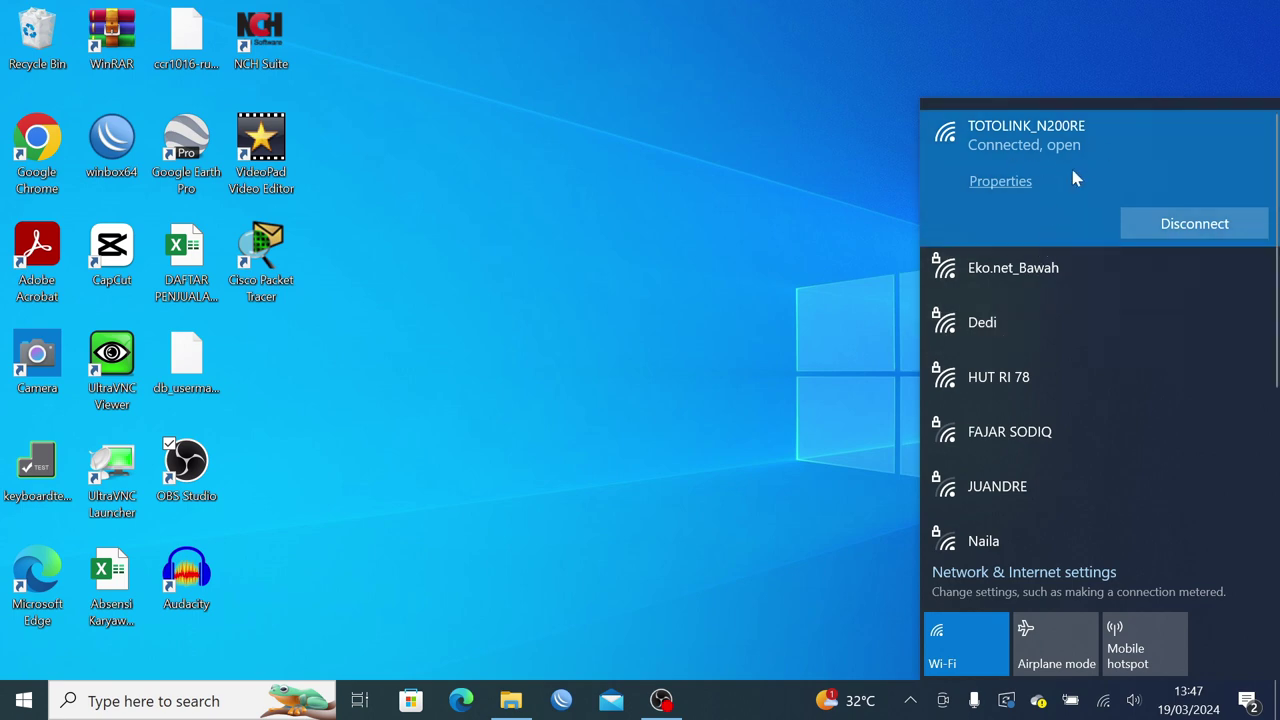
{"action": "left_click", "coordinate": [993, 336]}
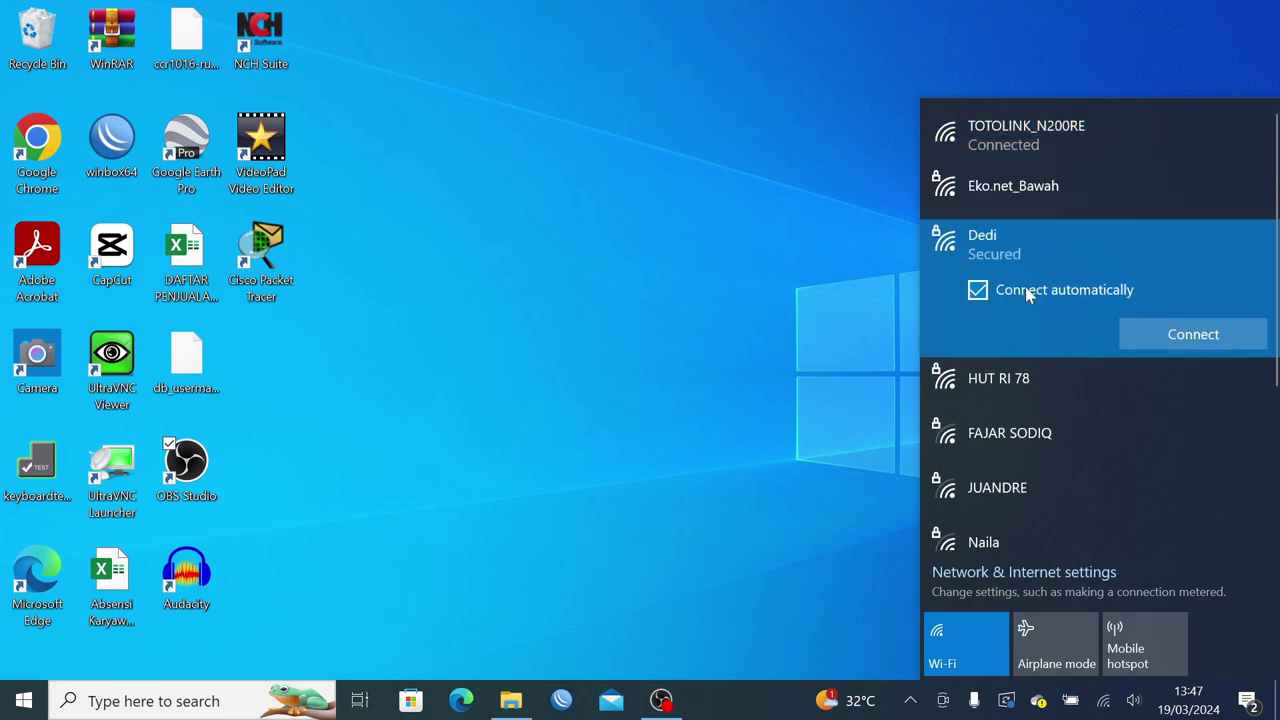
{"action": "left_click", "coordinate": [1026, 150]}
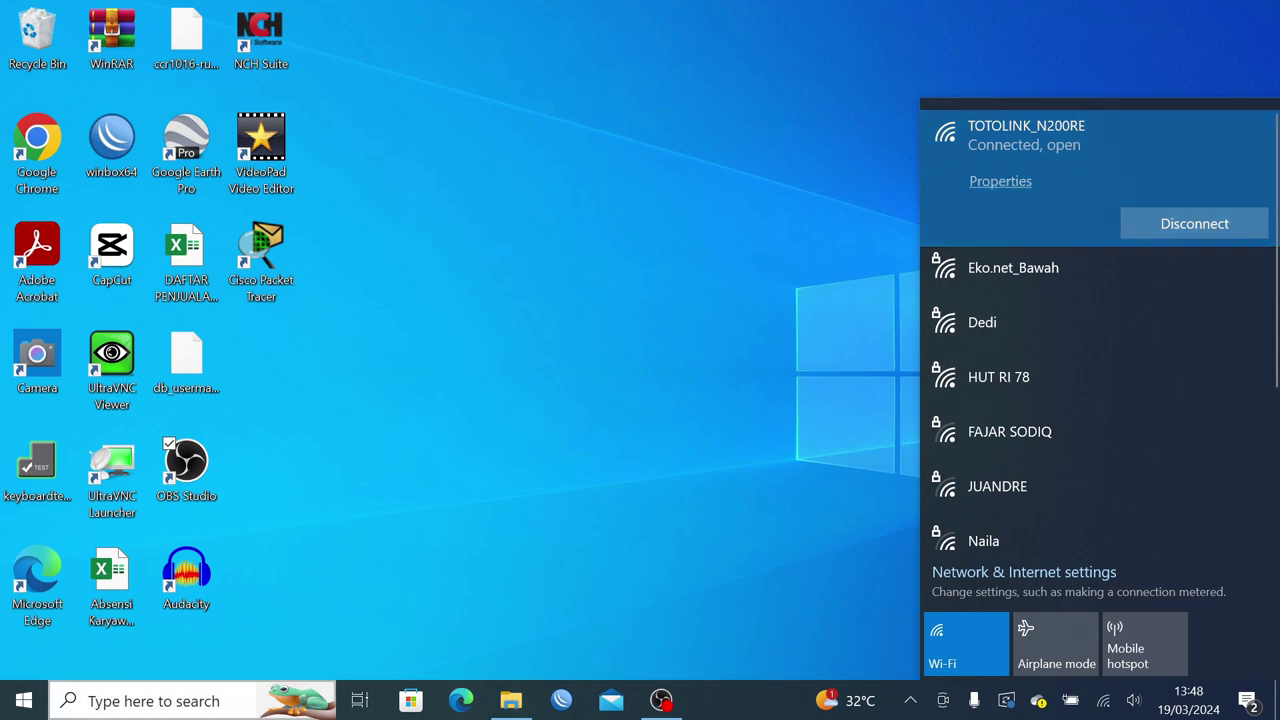
{"action": "left_click", "coordinate": [150, 700]}
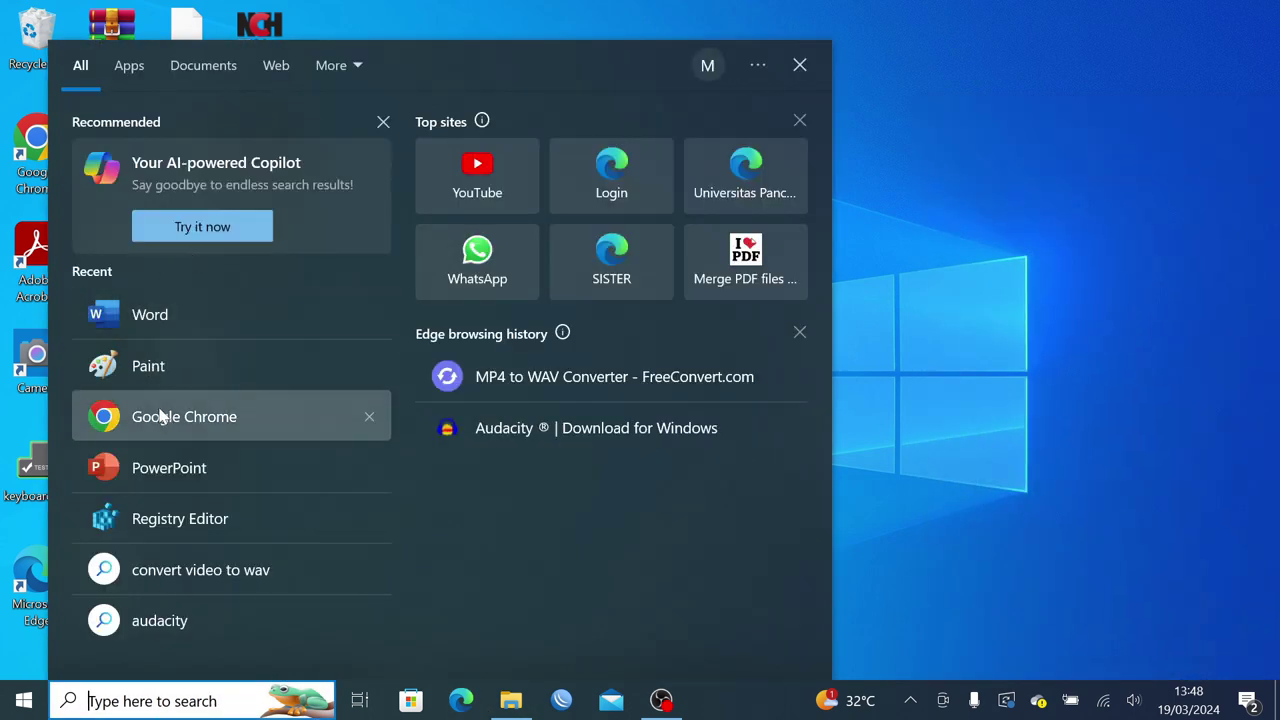
Launch Google Chrome and load the router page at 192.168.1.1.
{"action": "left_click", "coordinate": [166, 416]}
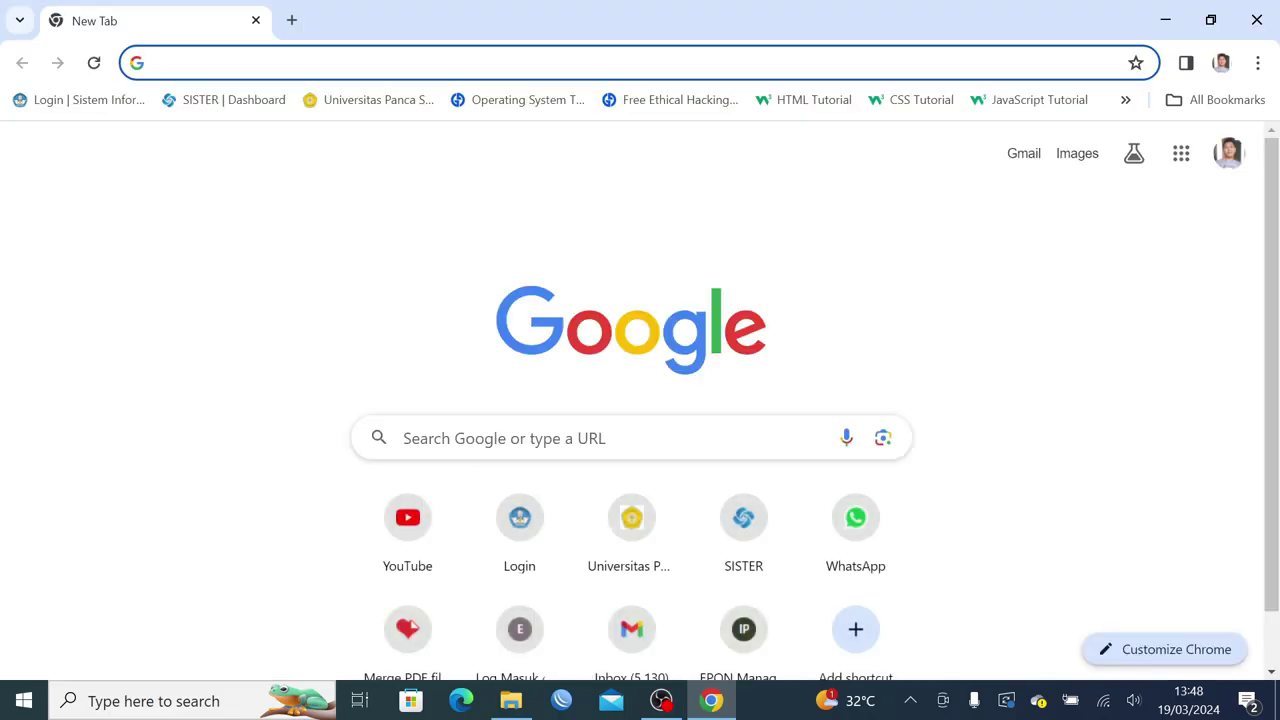
{"action": "type", "text": "192."}
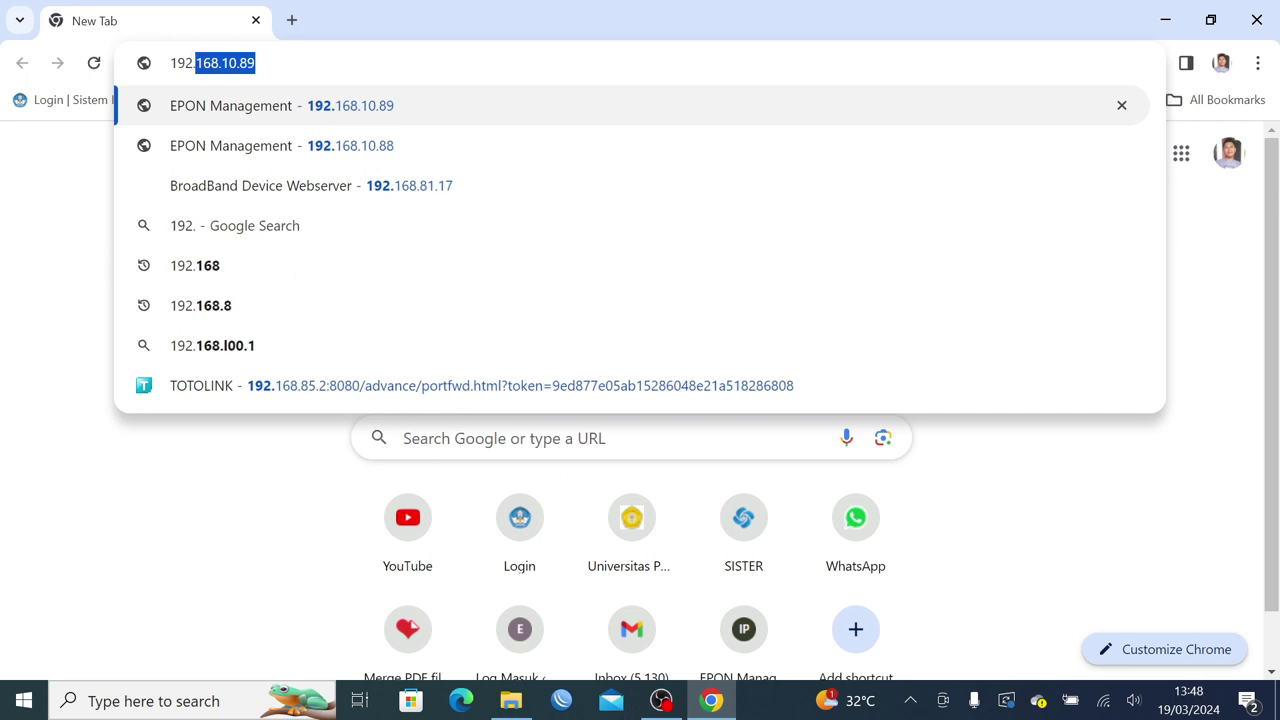
{"action": "type", "text": "168"}
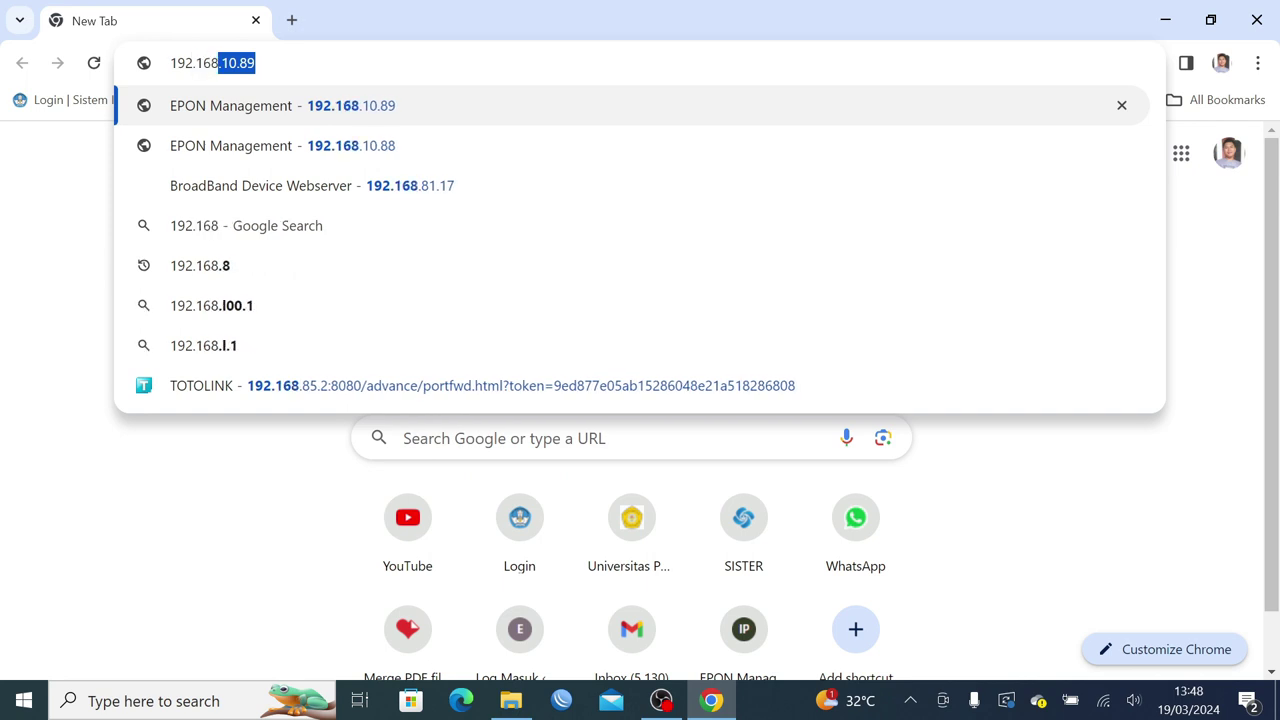
{"action": "type", "text": ".1.1"}
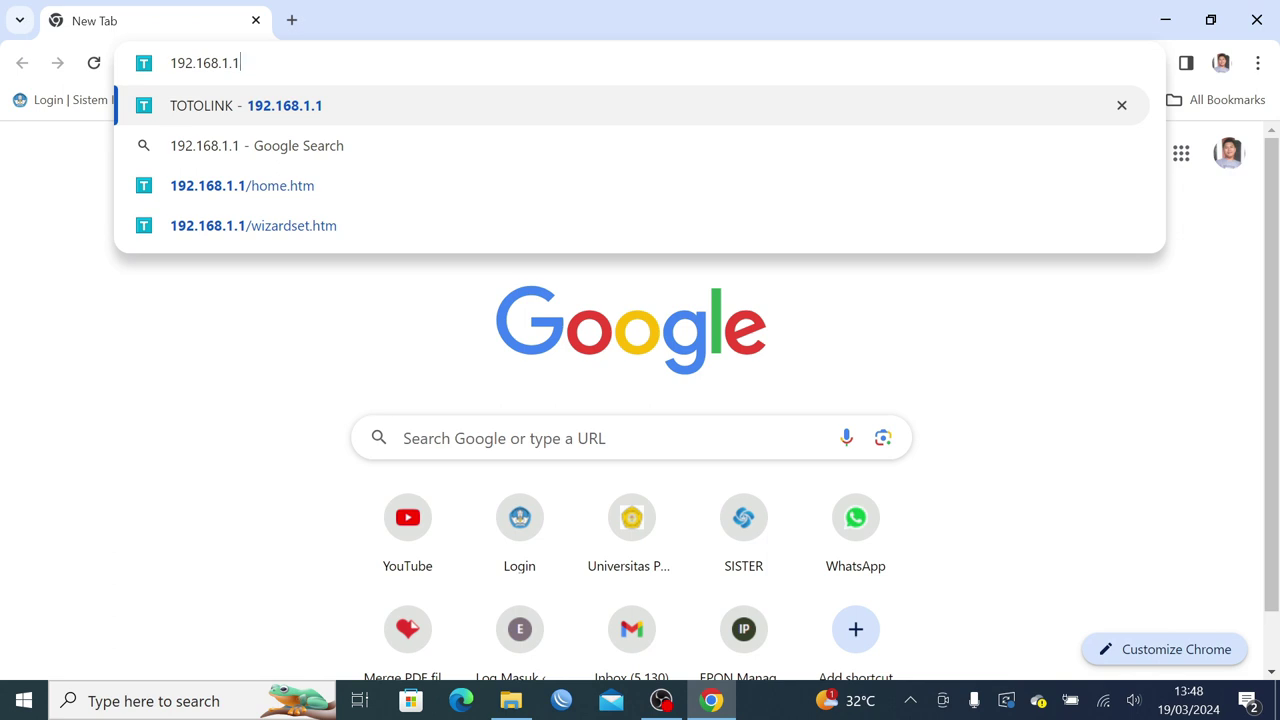
{"action": "key", "text": "Return"}
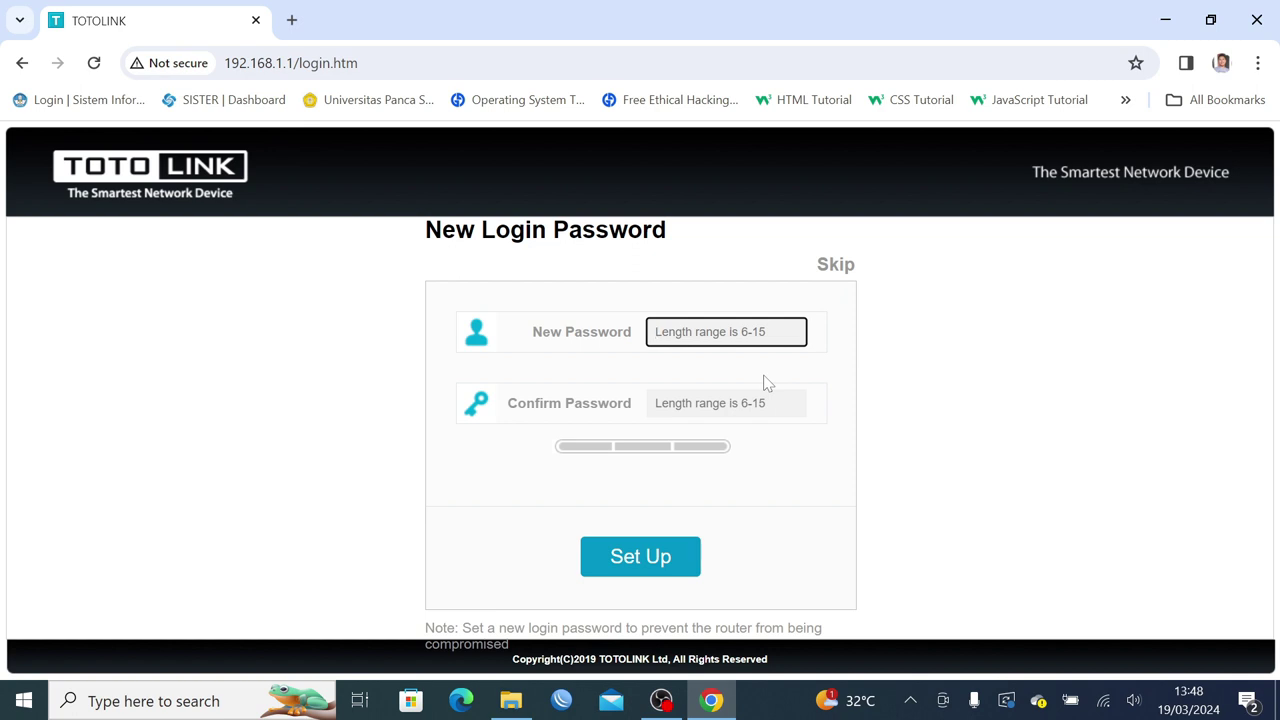
Enter and confirm a new admin login password, then save it with Set Up.
{"action": "type", "text": "••••••"}
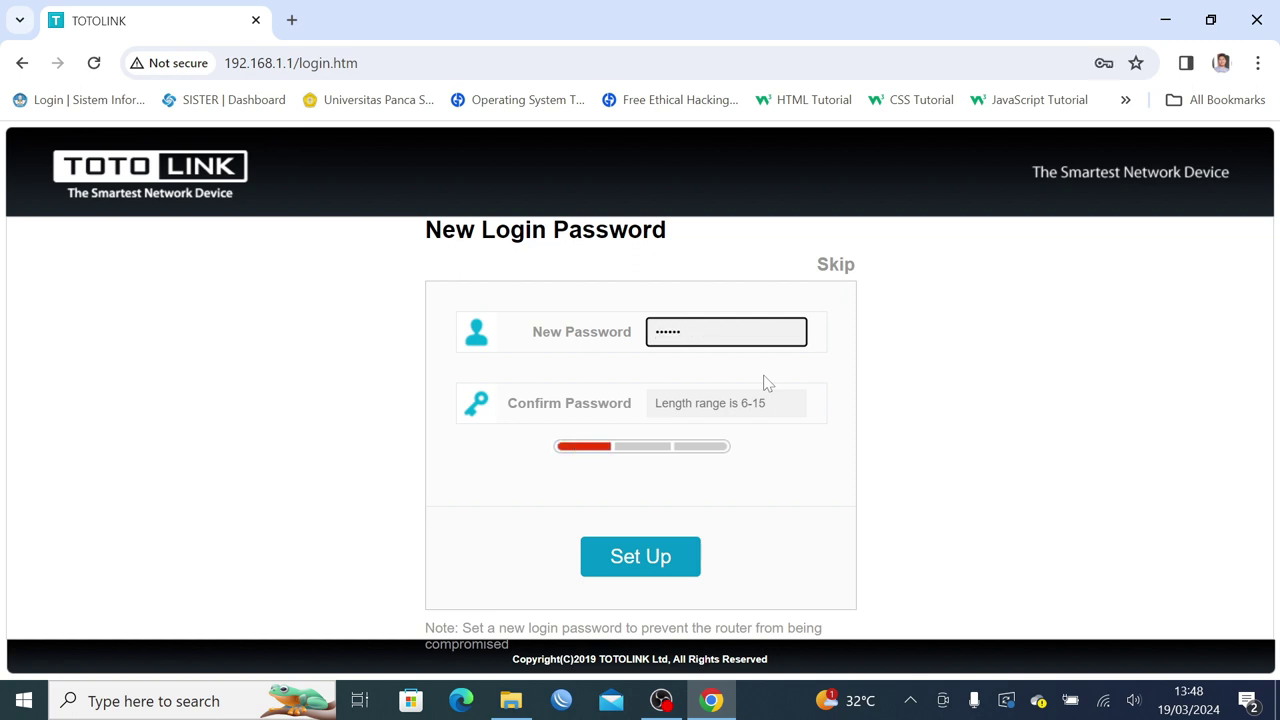
{"action": "key", "text": "BackSpace"}
{"action": "key", "text": "BackSpace"}
{"action": "key", "text": "BackSpace"}
{"action": "key", "text": "BackSpace"}
{"action": "key", "text": "BackSpace"}
{"action": "key", "text": "BackSpace"}
{"action": "type", "text": "••••••••"}
{"action": "key", "text": "Tab"}
{"action": "type", "text": "•••"}
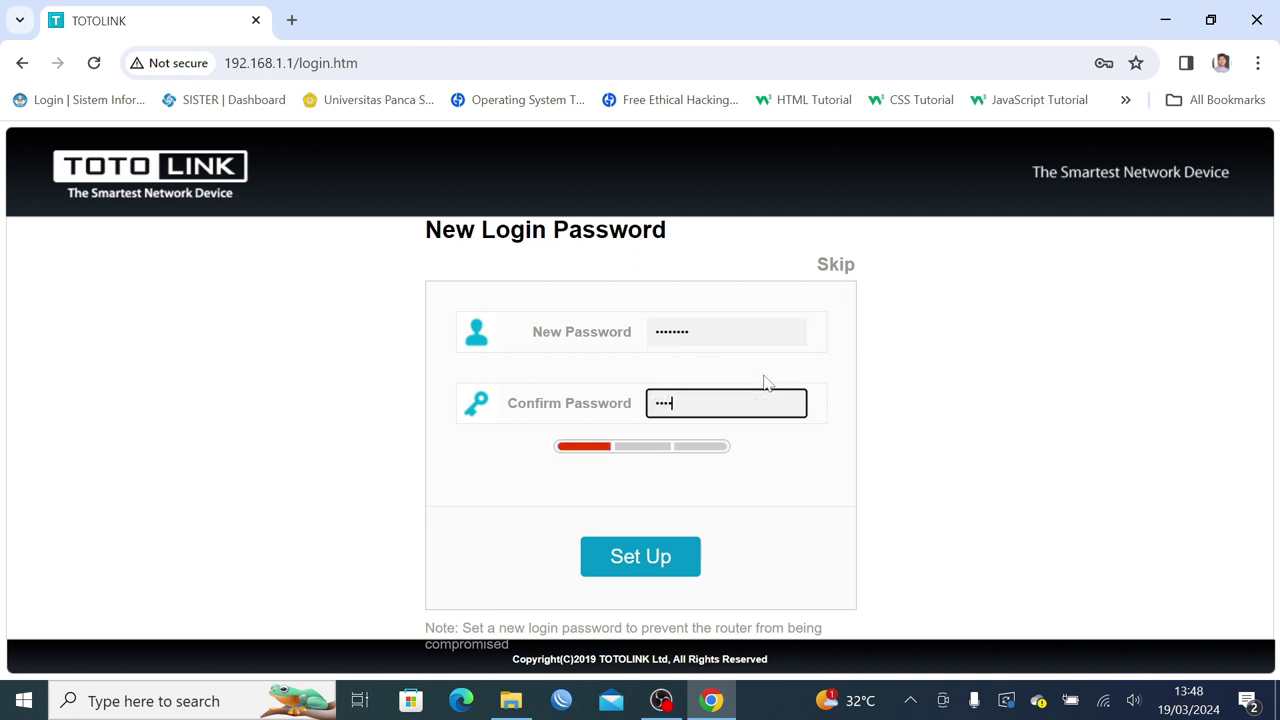
{"action": "type", "text": "•••••"}
{"action": "left_click", "coordinate": [652, 566]}
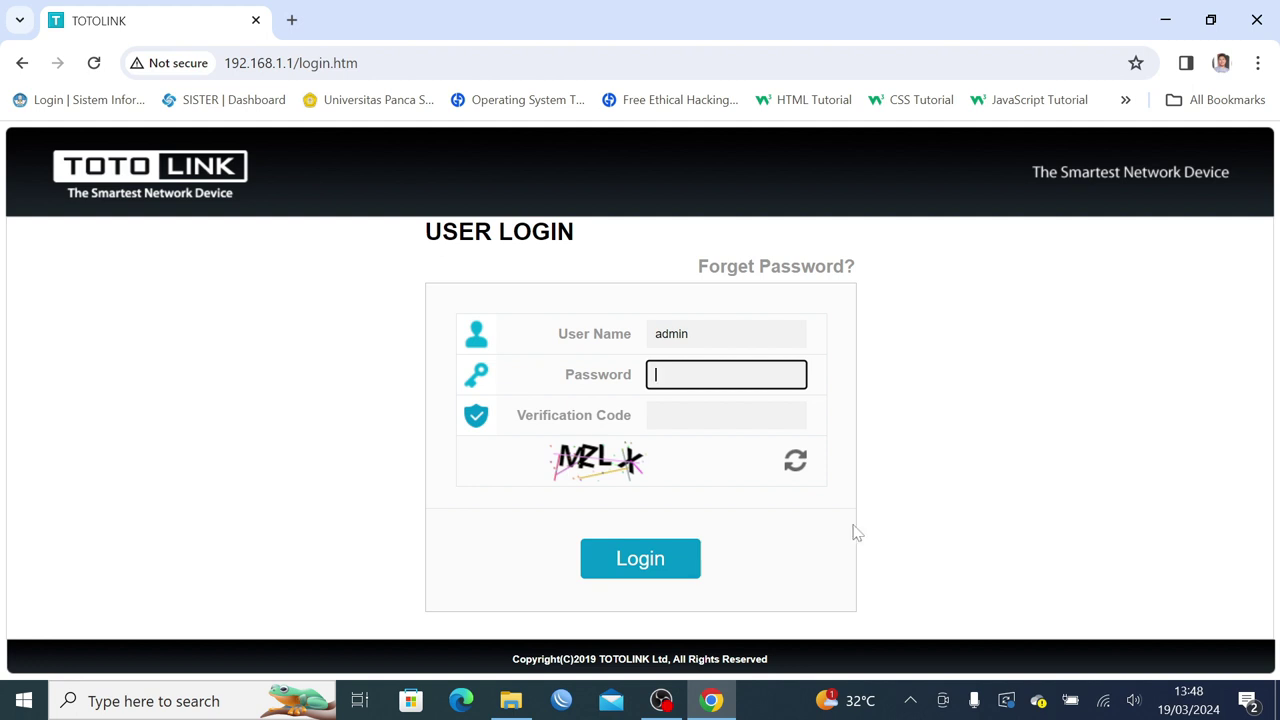
Log in with the new password and the displayed verification code.
{"action": "type", "text": "••••••••"}
{"action": "key", "text": "Tab"}
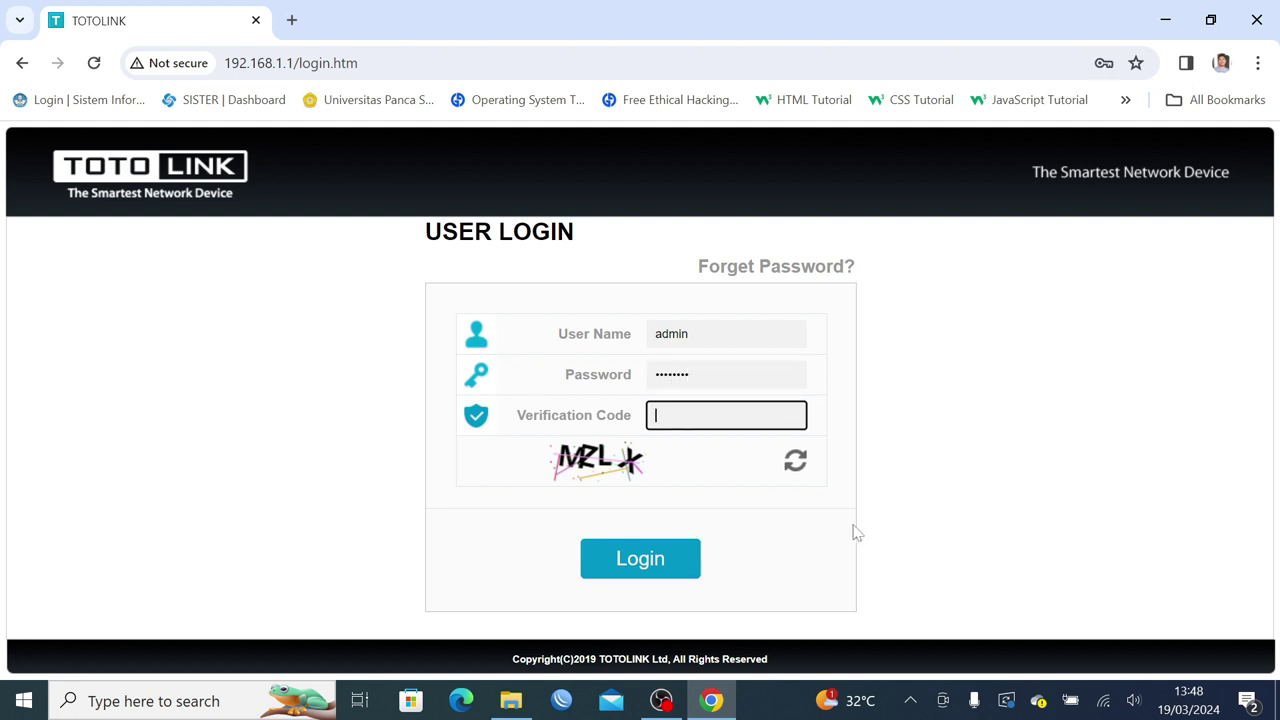
{"action": "type", "text": "MZLX"}
{"action": "key", "text": "Return"}
{"action": "scroll", "coordinate": [855, 533], "scroll_direction": "down", "scroll_amount": 1}
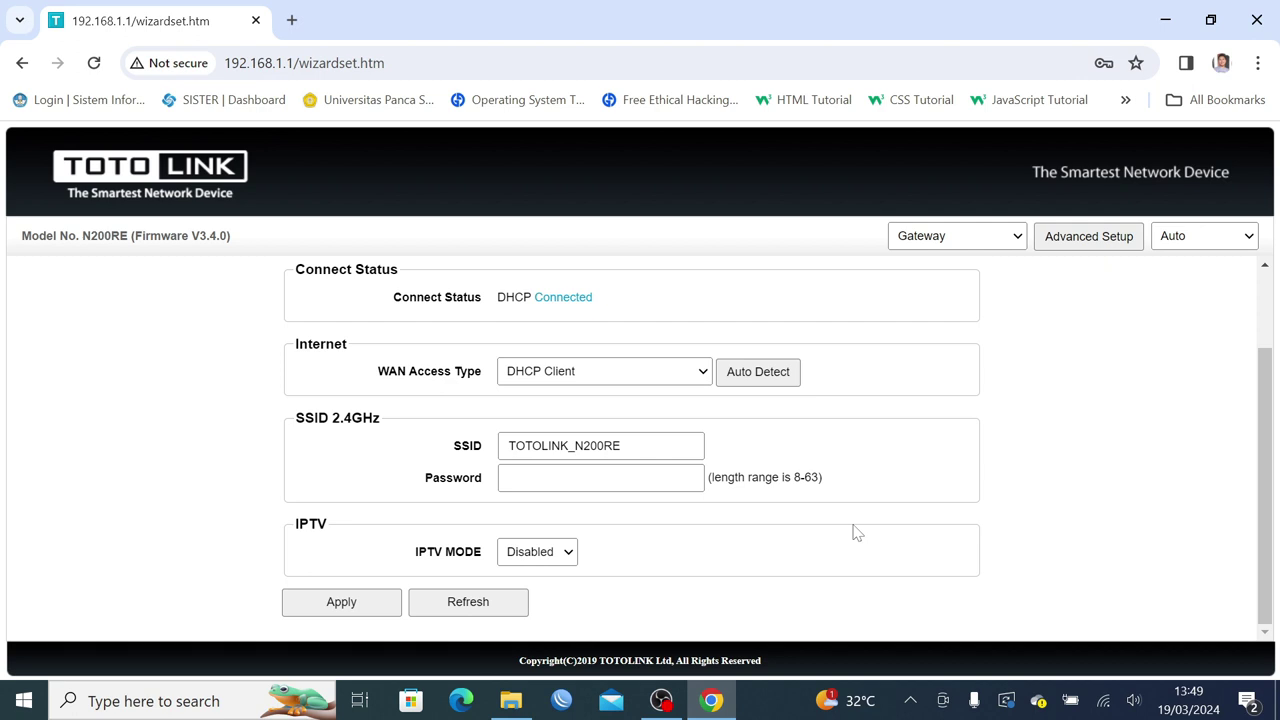
Change the SSID to Router2, enter a new Wi-Fi password, and apply the settings.
{"action": "key", "text": "Tab"}
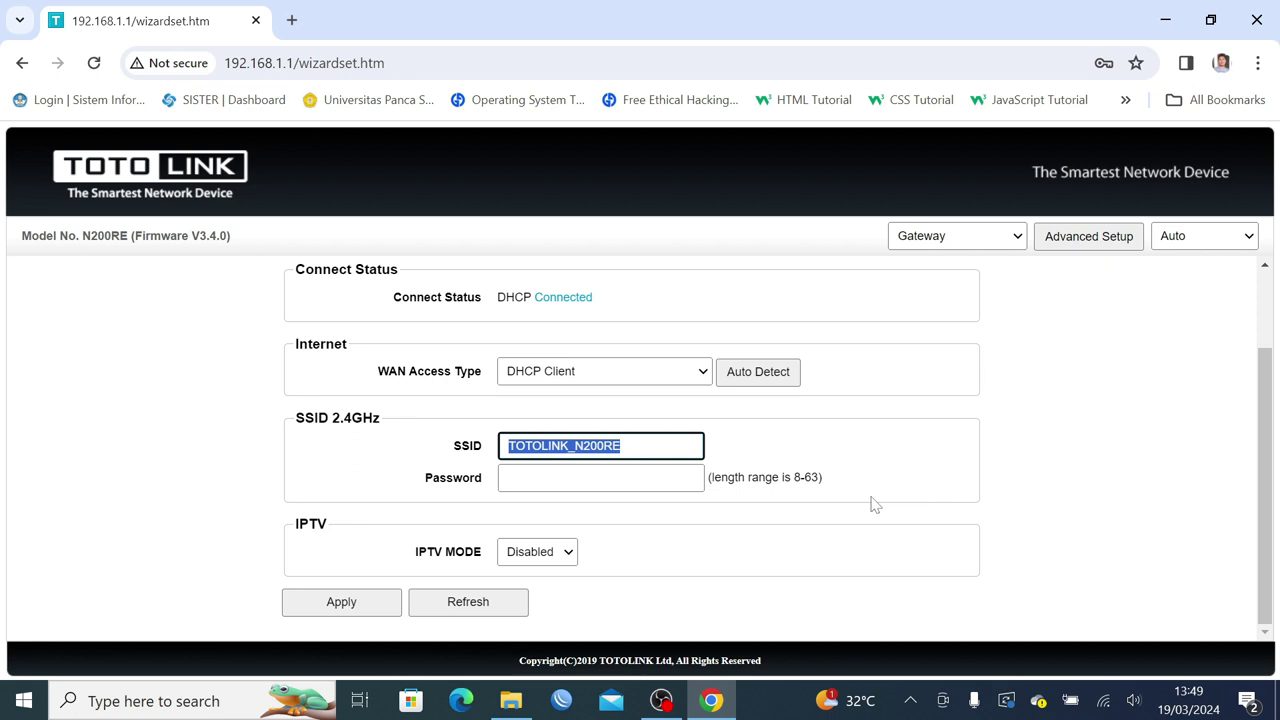
{"action": "key", "text": "BackSpace"}
{"action": "key", "text": "BackSpace"}
{"action": "key", "text": "BackSpace"}
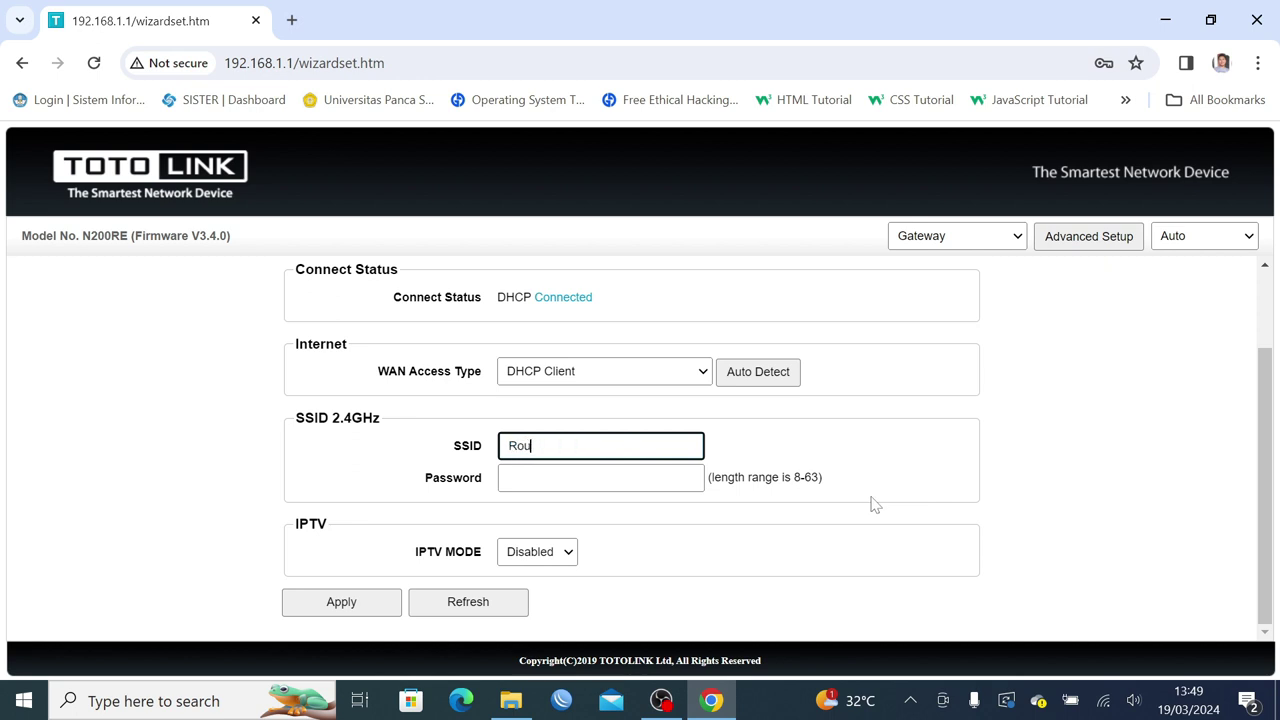
{"action": "key", "text": "Tab"}
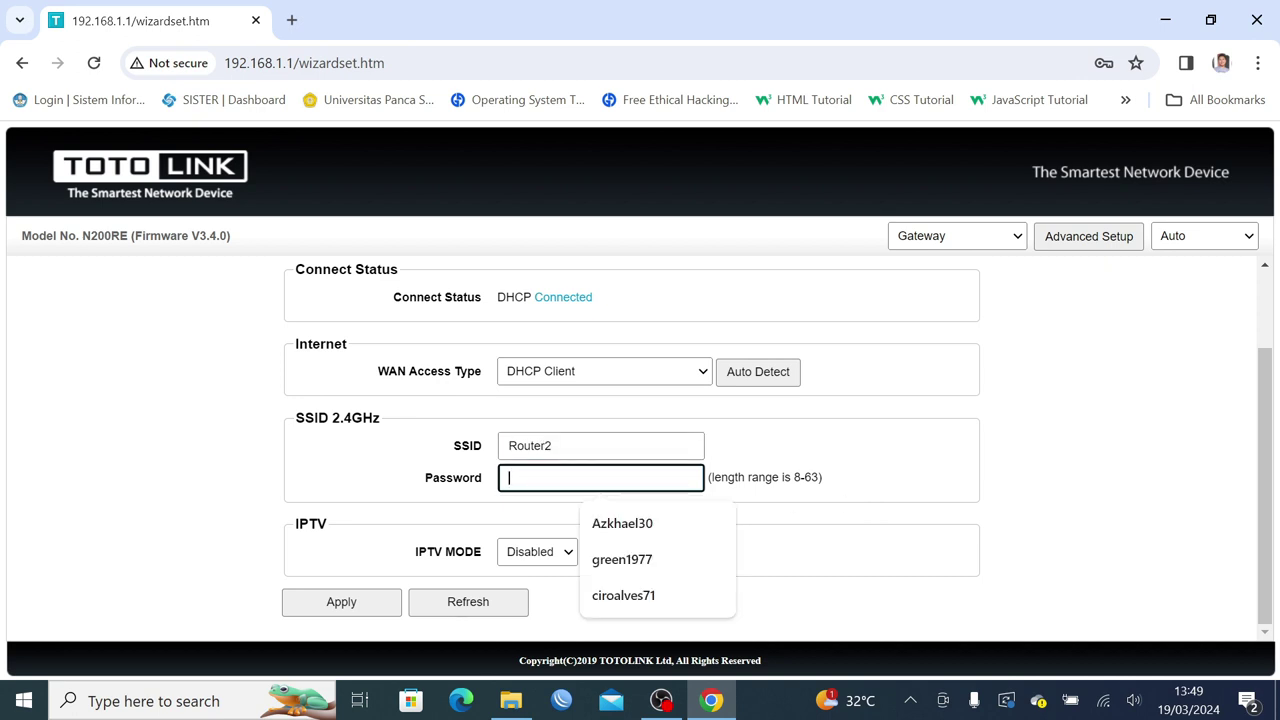
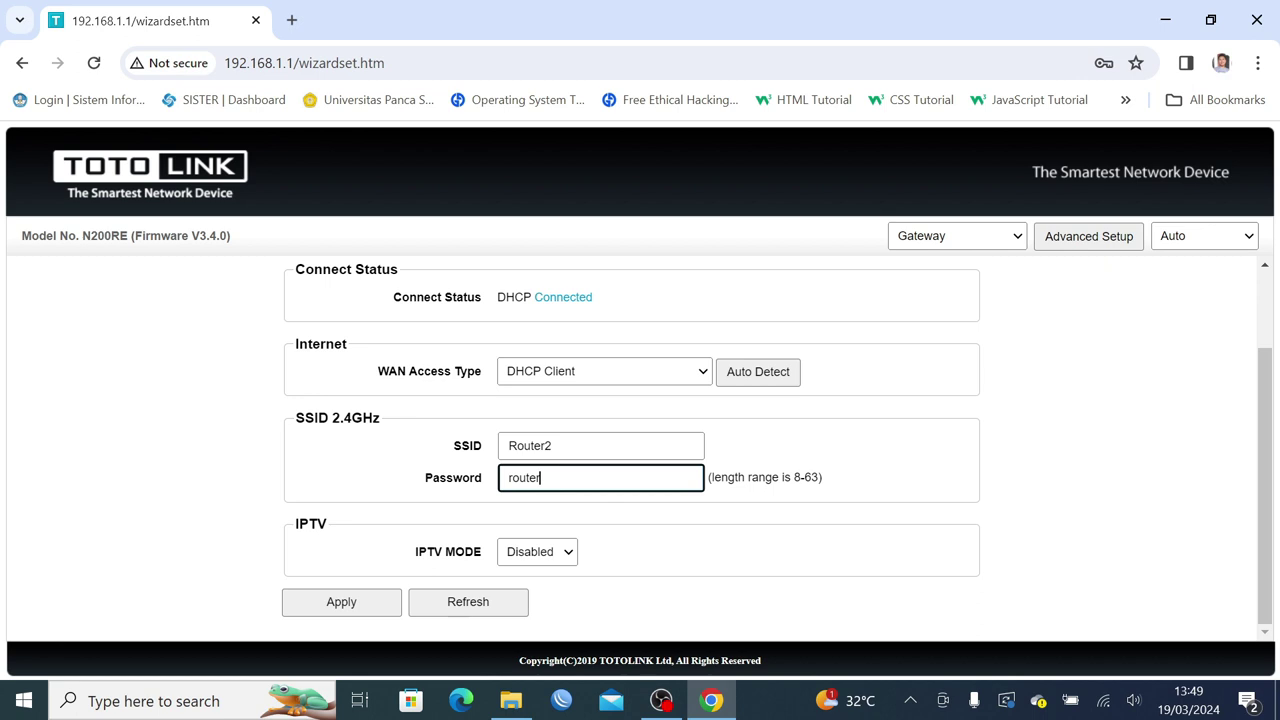
{"action": "left_click", "coordinate": [363, 606]}
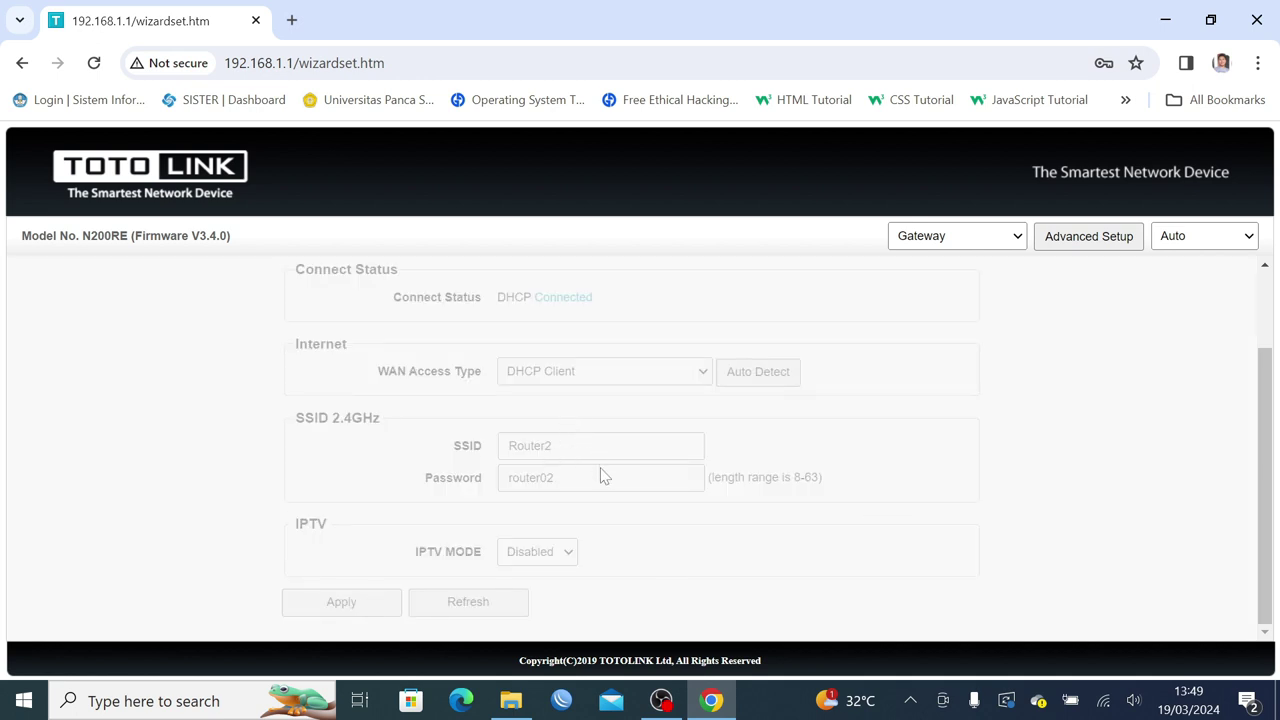
Connect the PC to the Router2 Wi-Fi network using its security key.
{"action": "left_click", "coordinate": [1108, 704]}
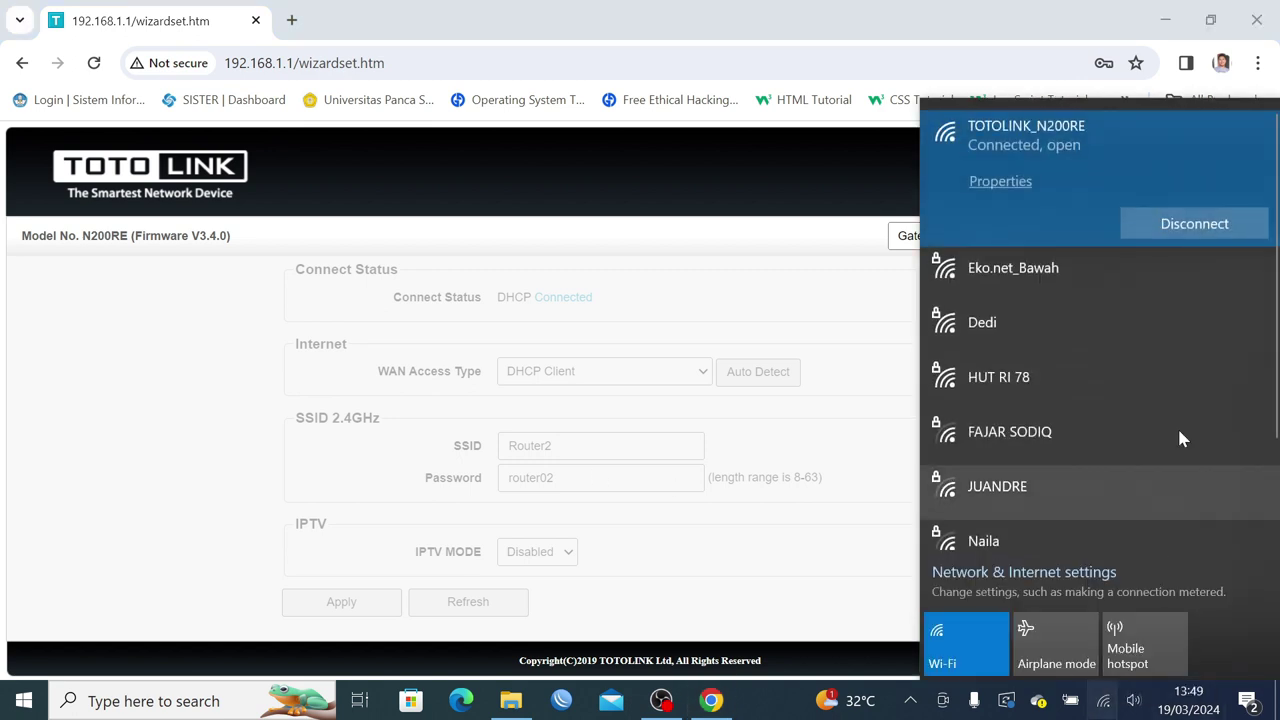
{"action": "left_click", "coordinate": [1180, 298]}
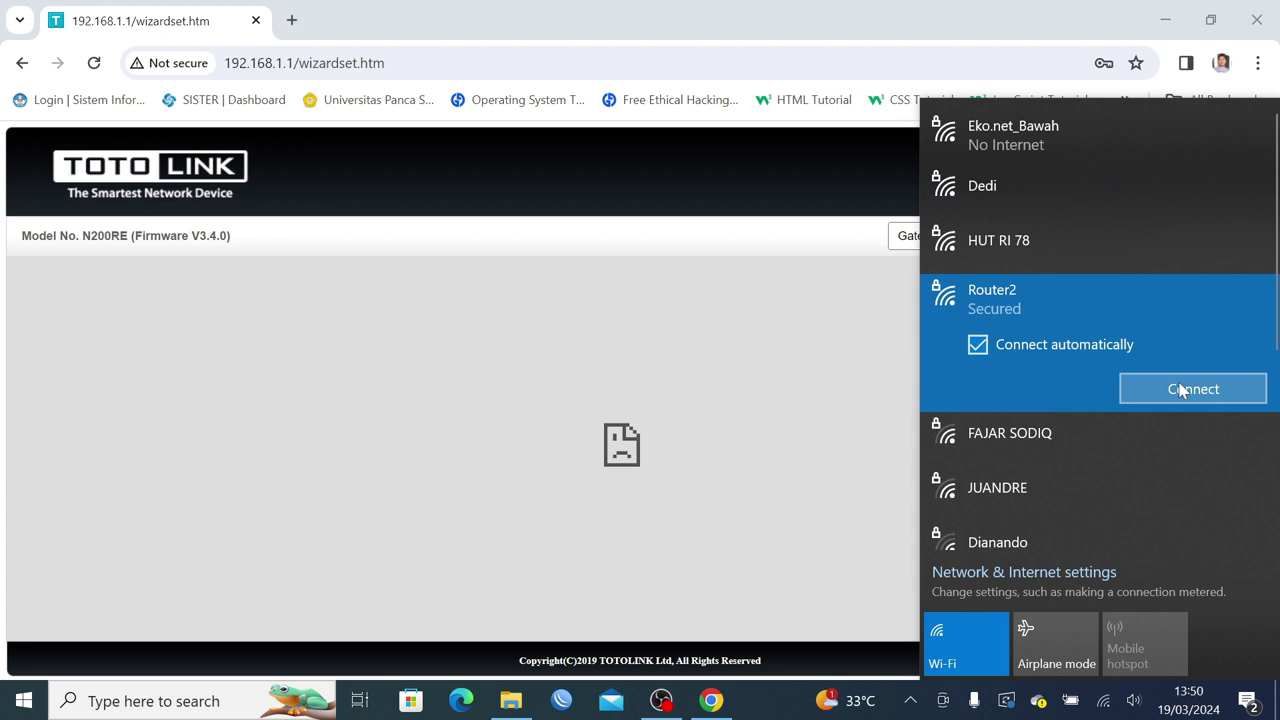
{"action": "left_click", "coordinate": [1181, 390]}
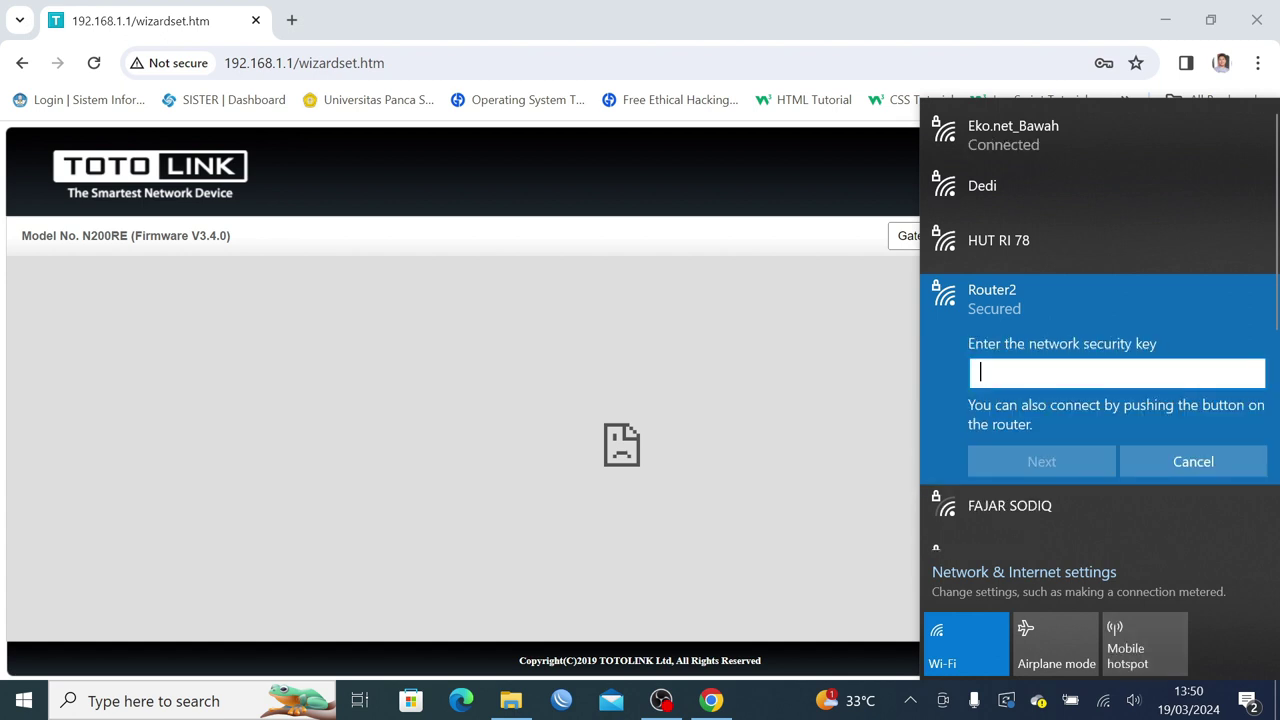
{"action": "type", "text": "••••••"}
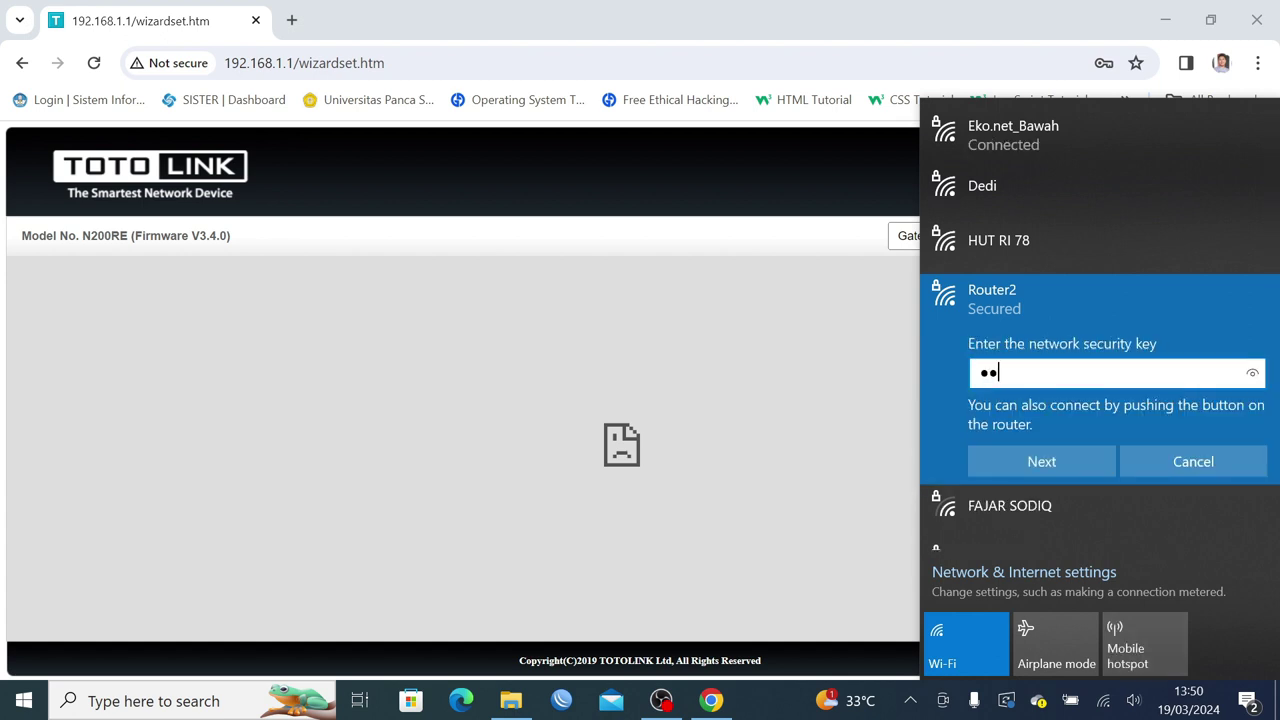
{"action": "type", "text": "••"}
{"action": "left_click", "coordinate": [1080, 468]}
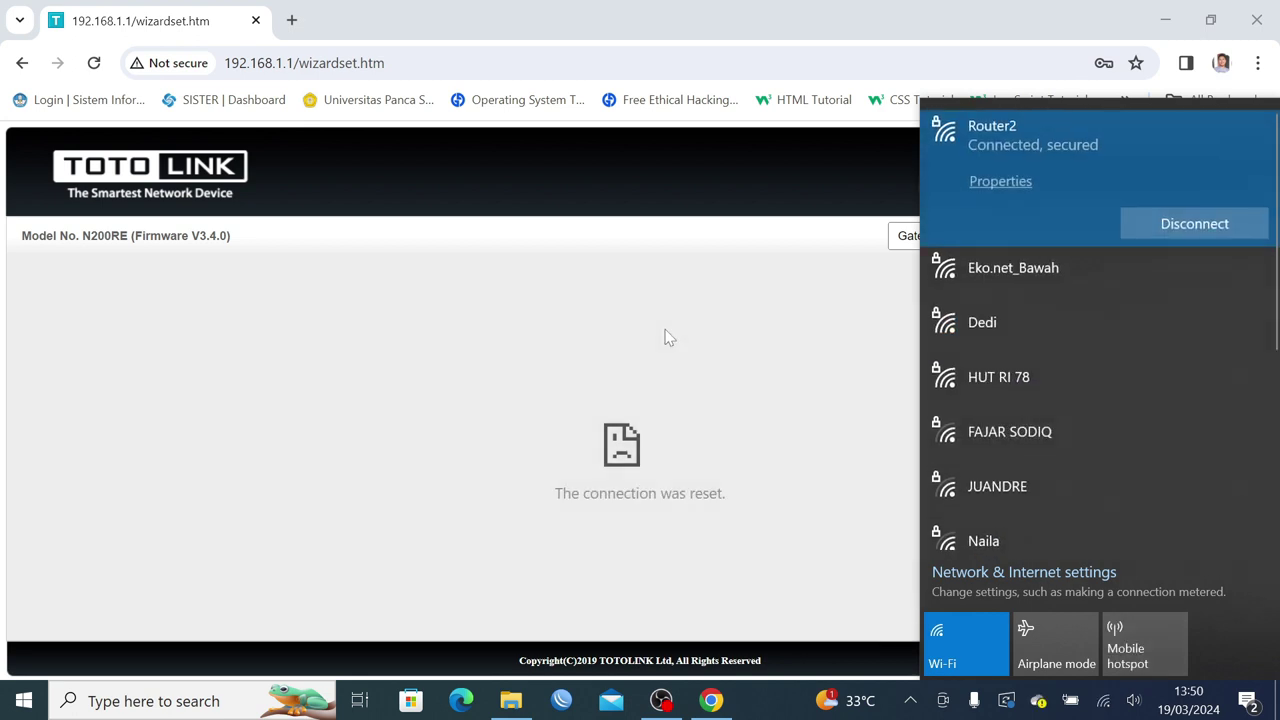
{"action": "left_click", "coordinate": [400, 63]}
{"action": "left_click", "coordinate": [400, 63]}
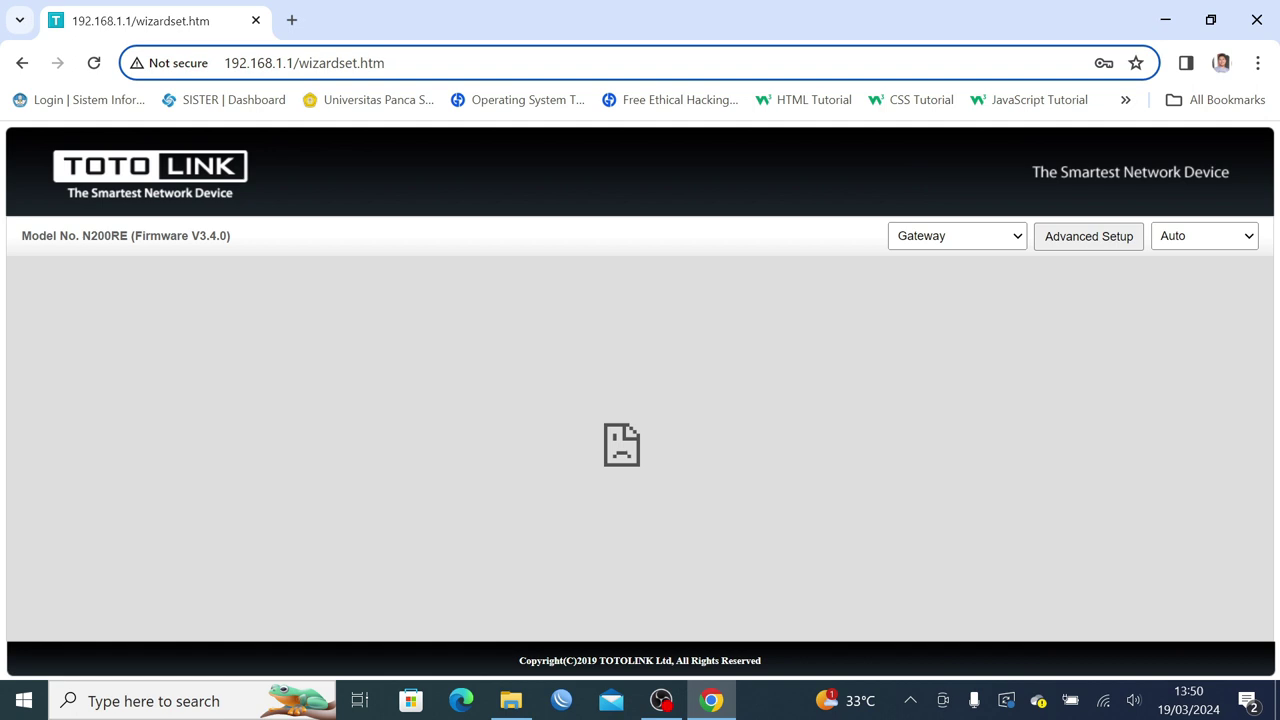
Reload 192.168.1.1 and log back in with the admin password and verification code.
{"action": "key", "text": "BackSpace"}
{"action": "key", "text": "BackSpace"}
{"action": "key", "text": "BackSpace"}
{"action": "key", "text": "BackSpace"}
{"action": "key", "text": "BackSpace"}
{"action": "key", "text": "BackSpace"}
{"action": "key", "text": "BackSpace"}
{"action": "key", "text": "BackSpace"}
{"action": "key", "text": "BackSpace"}
{"action": "key", "text": "BackSpace"}
{"action": "key", "text": "BackSpace"}
{"action": "key", "text": "BackSpace"}
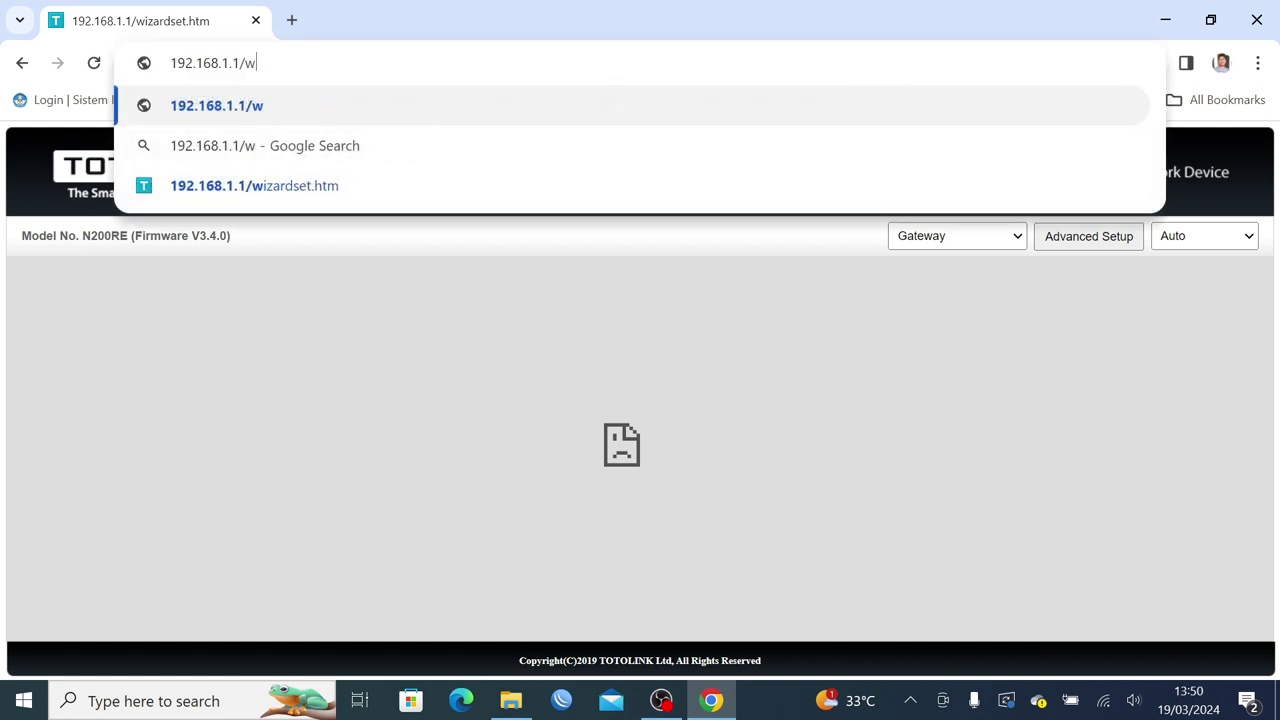
{"action": "key", "text": "BackSpace"}
{"action": "key", "text": "BackSpace"}
{"action": "key", "text": "Return"}
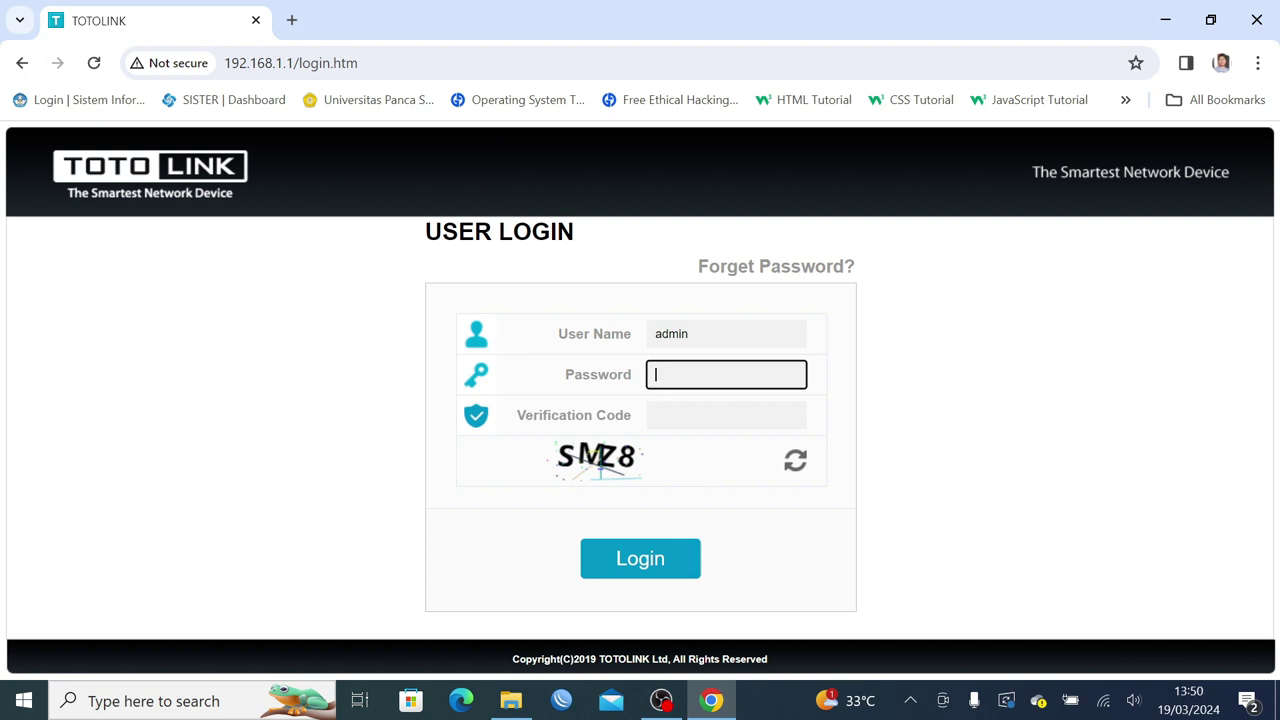
{"action": "type", "text": "********"}
{"action": "key", "text": "Tab"}
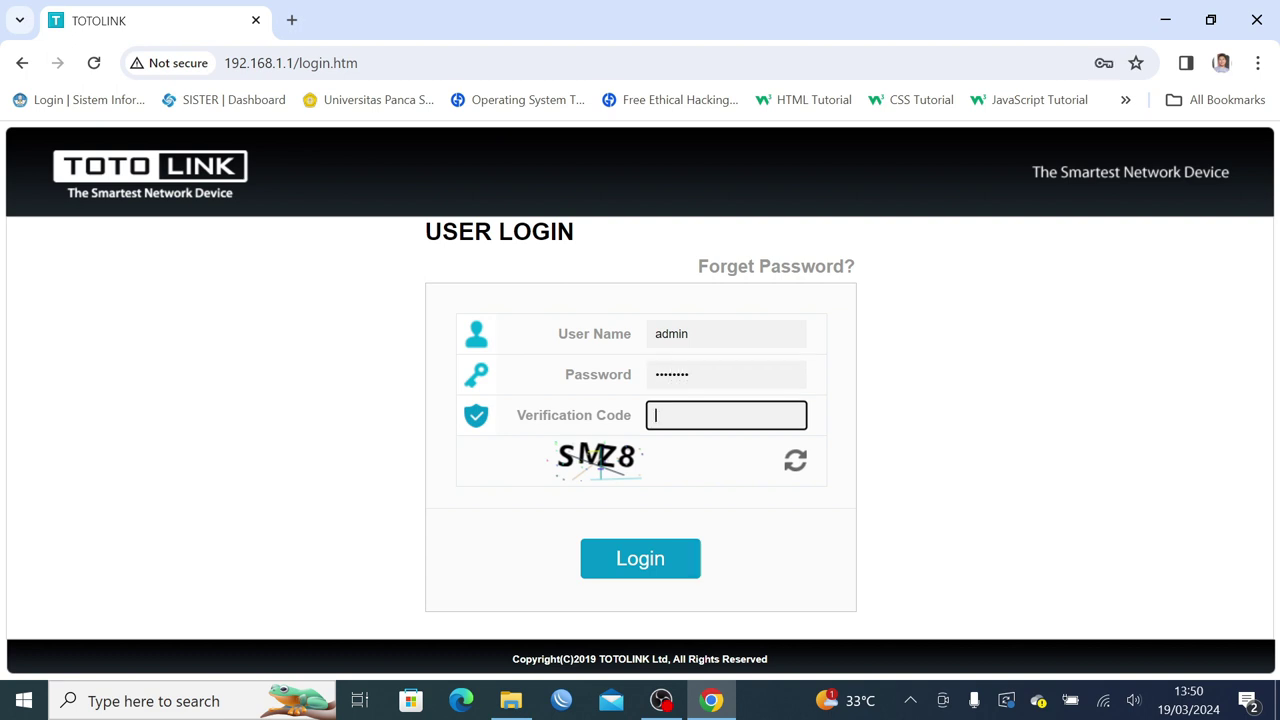
{"action": "type", "text": "SMZ8"}
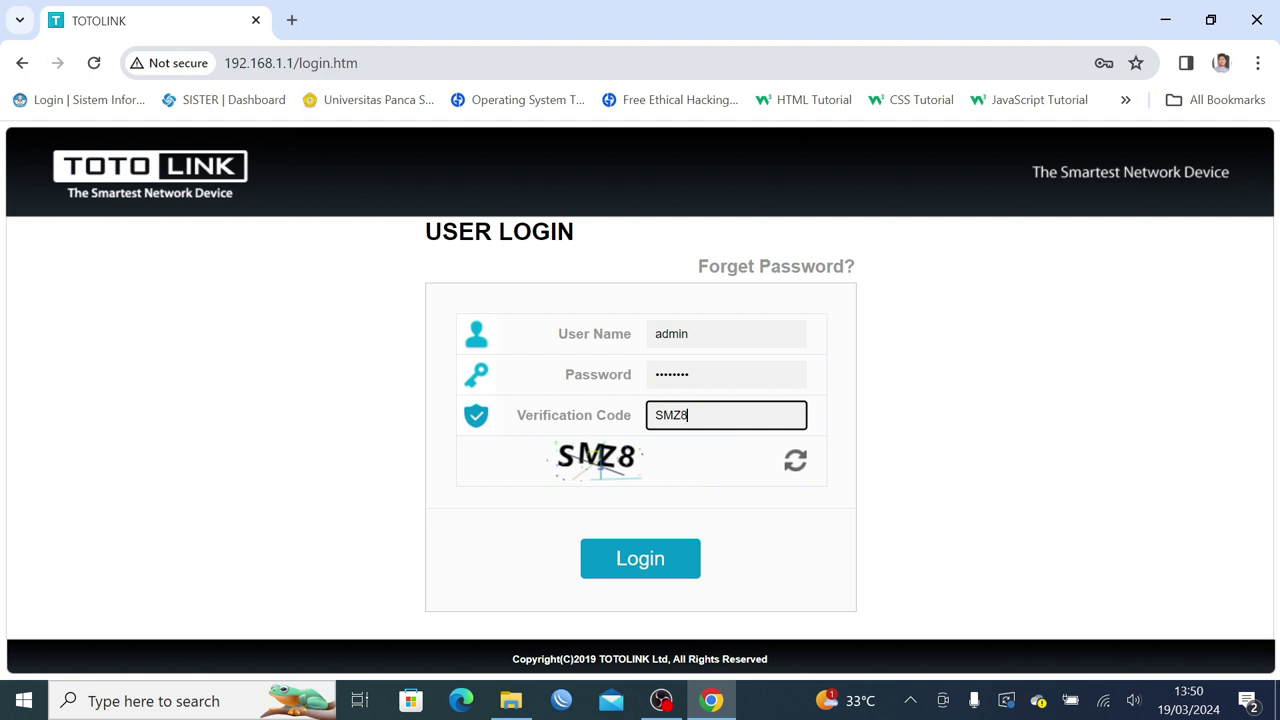
{"action": "key", "text": "Return"}
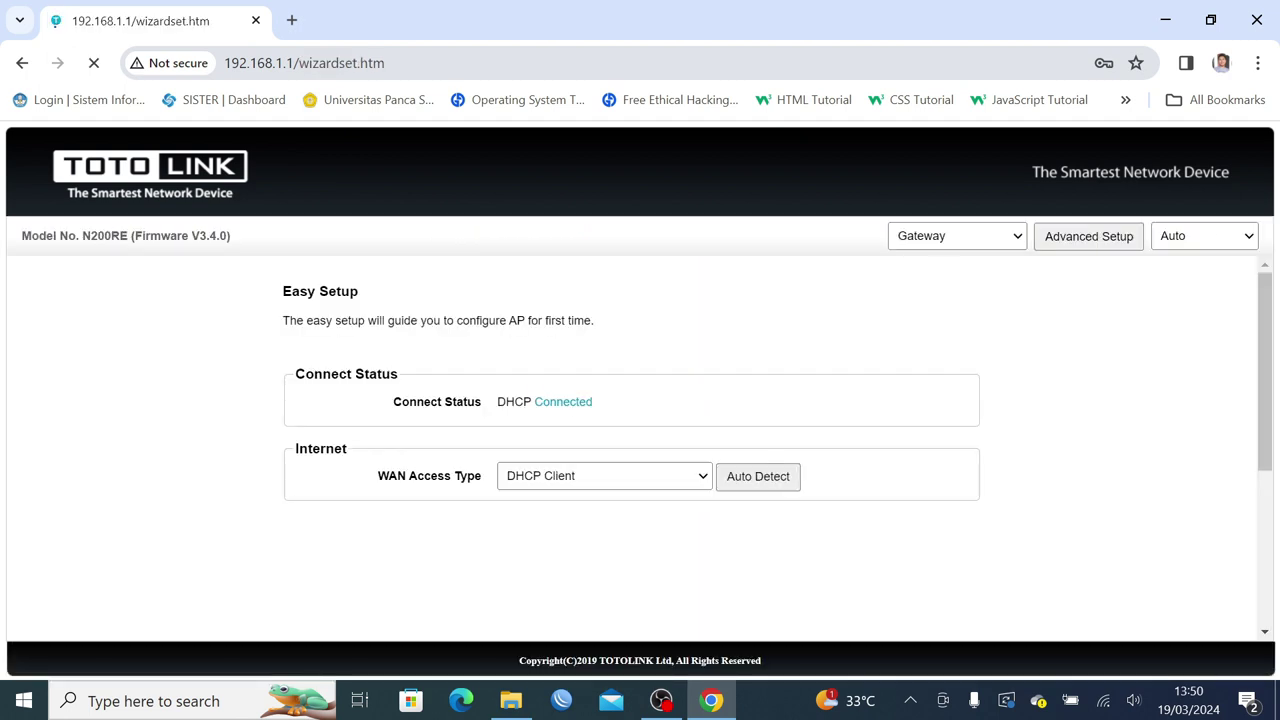
{"action": "scroll", "coordinate": [860, 343], "scroll_direction": "down", "scroll_amount": 2}
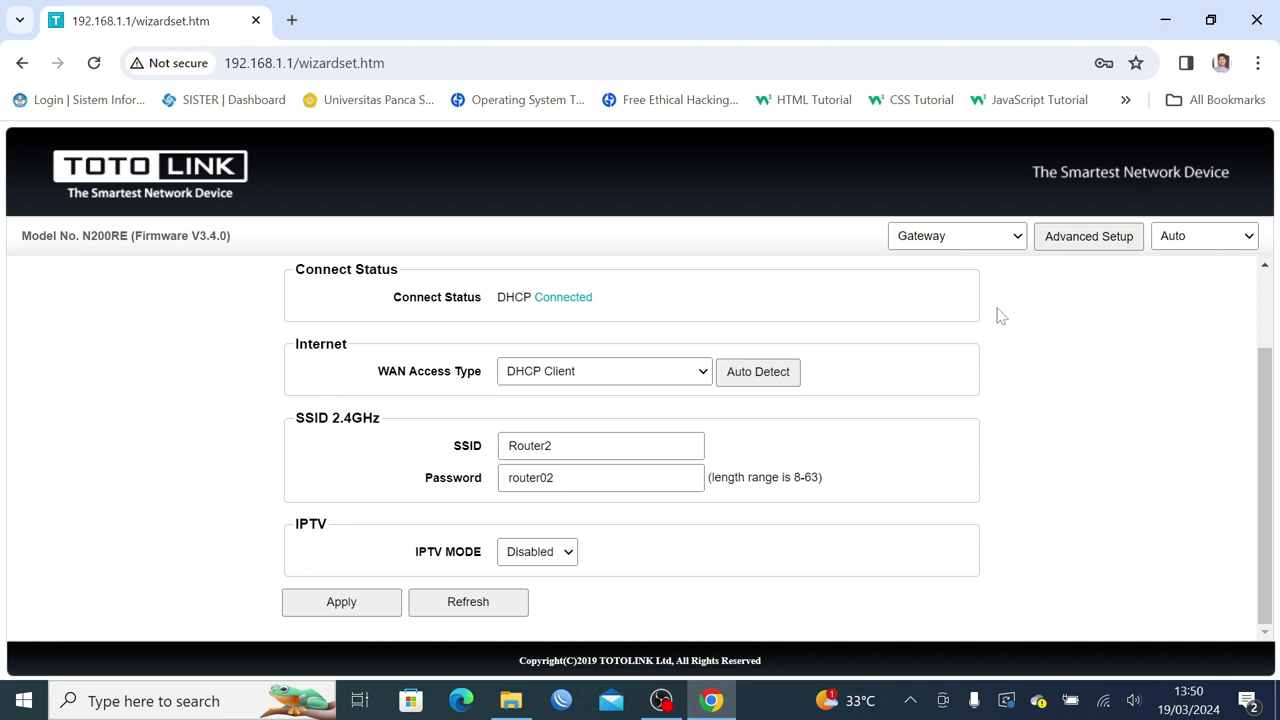
{"action": "scroll", "coordinate": [972, 361], "scroll_direction": "up", "scroll_amount": 2}
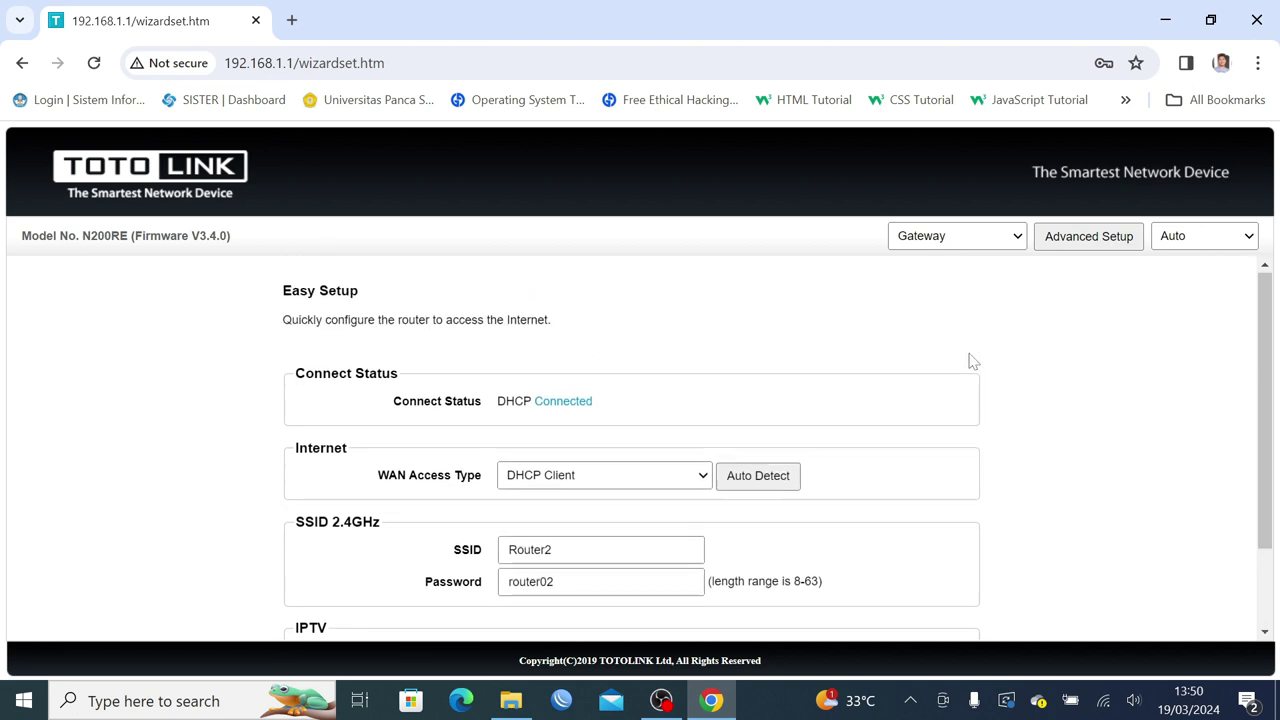
Go to Advanced Setup and open WAN Settings under Network.
{"action": "left_click", "coordinate": [1098, 240]}
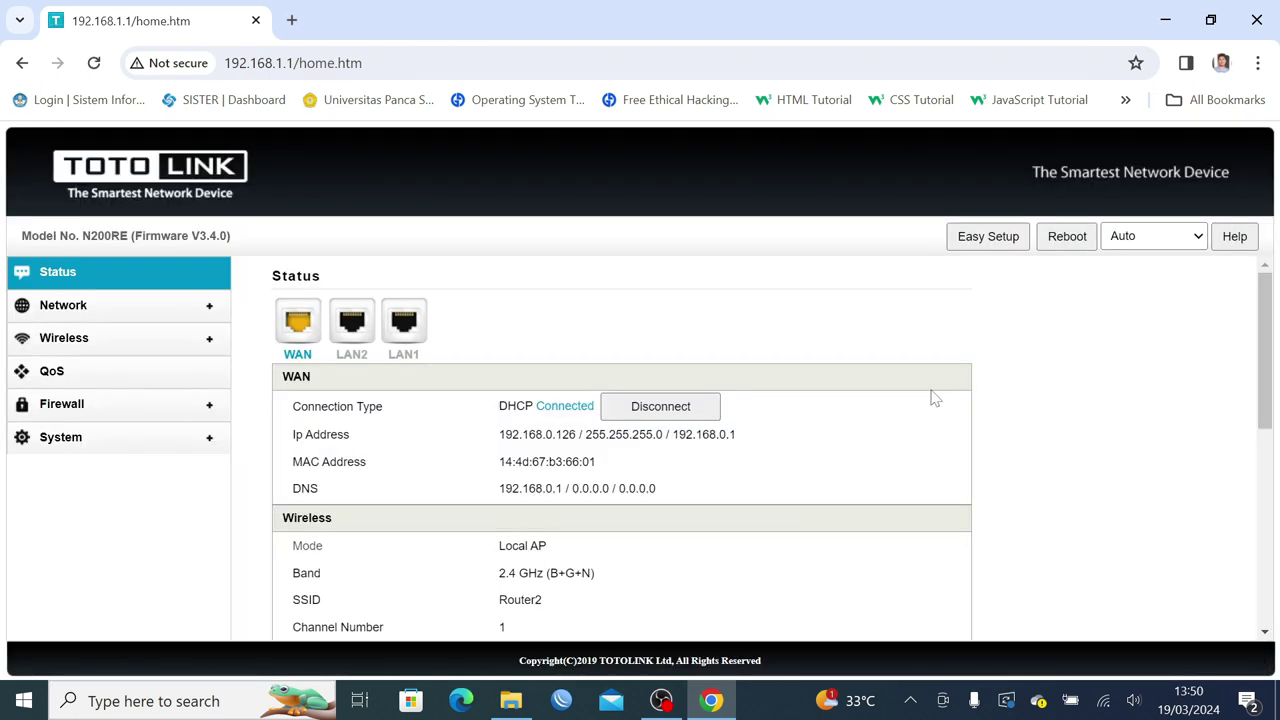
{"action": "scroll", "coordinate": [934, 398], "scroll_direction": "down", "scroll_amount": 2}
{"action": "scroll", "coordinate": [934, 398], "scroll_direction": "up", "scroll_amount": 2}
{"action": "left_click", "coordinate": [62, 310]}
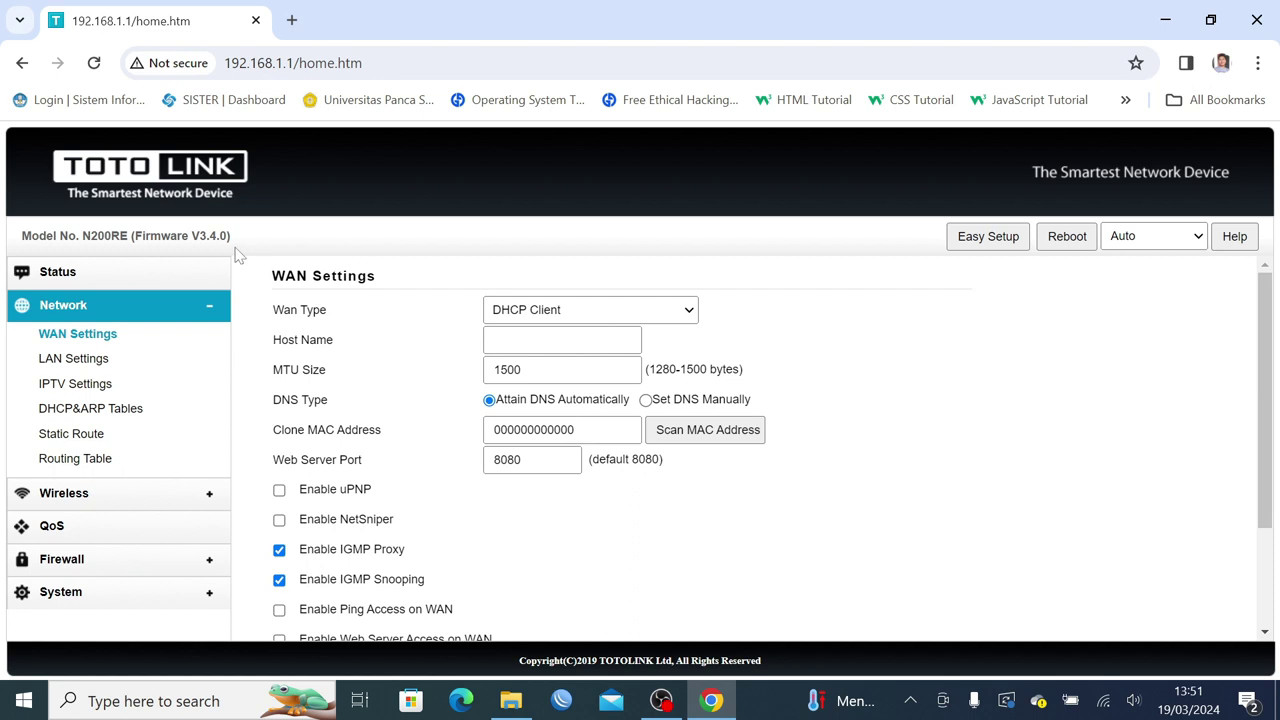
Enable Ping Access and Web Server Access on WAN, keeping web server port 8080.
{"action": "scroll", "coordinate": [358, 455], "scroll_direction": "down", "scroll_amount": 3}
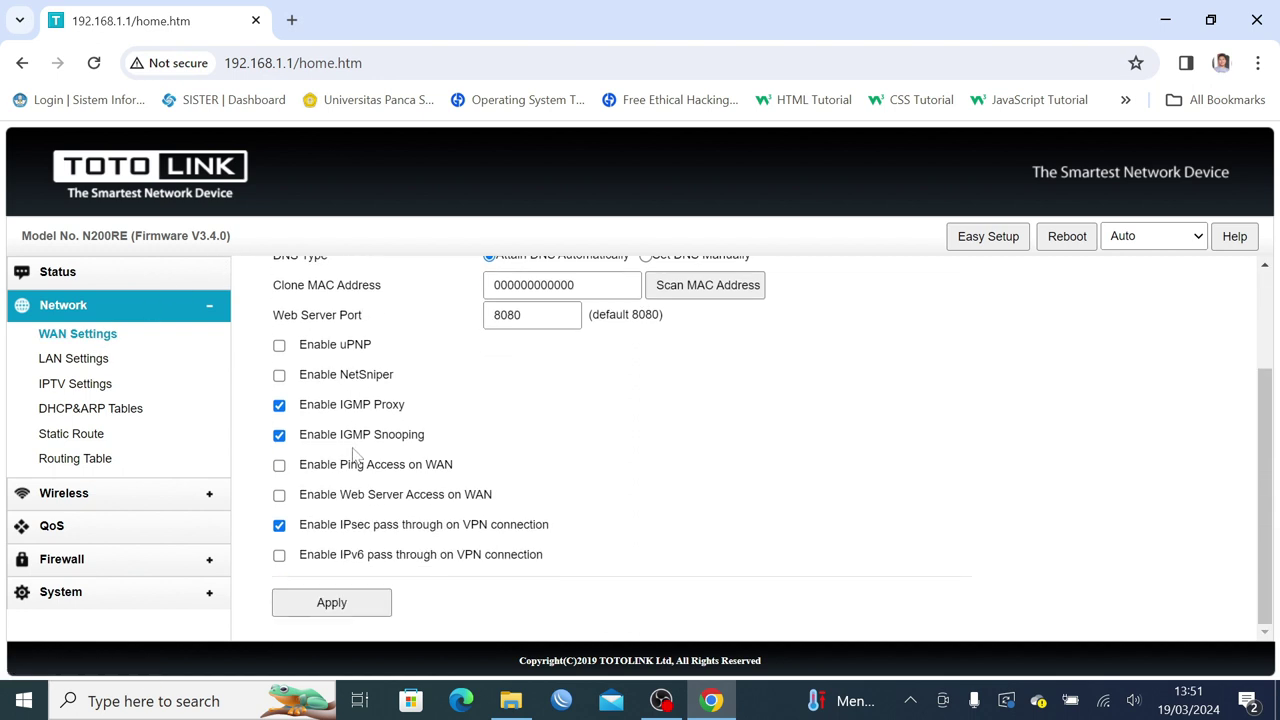
{"action": "left_click", "coordinate": [281, 467]}
{"action": "left_click", "coordinate": [280, 497]}
{"action": "scroll", "coordinate": [506, 457], "scroll_direction": "up", "scroll_amount": 1}
{"action": "left_click", "coordinate": [540, 415]}
{"action": "left_click_drag", "start_coordinate": [520, 415], "coordinate": [472, 415]}
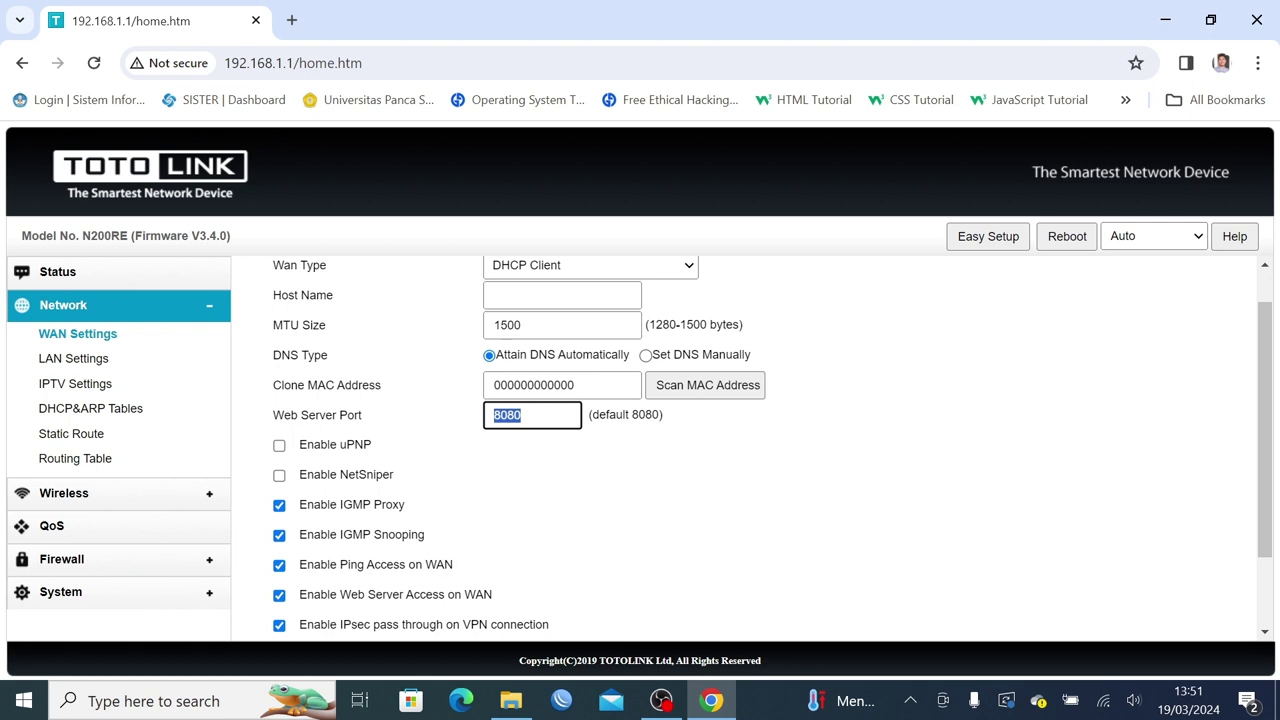
{"action": "left_click", "coordinate": [522, 415]}
{"action": "scroll", "coordinate": [546, 482], "scroll_direction": "up", "scroll_amount": 1}
{"action": "scroll", "coordinate": [546, 482], "scroll_direction": "down", "scroll_amount": 2}
{"action": "scroll", "coordinate": [546, 482], "scroll_direction": "up", "scroll_amount": 2}
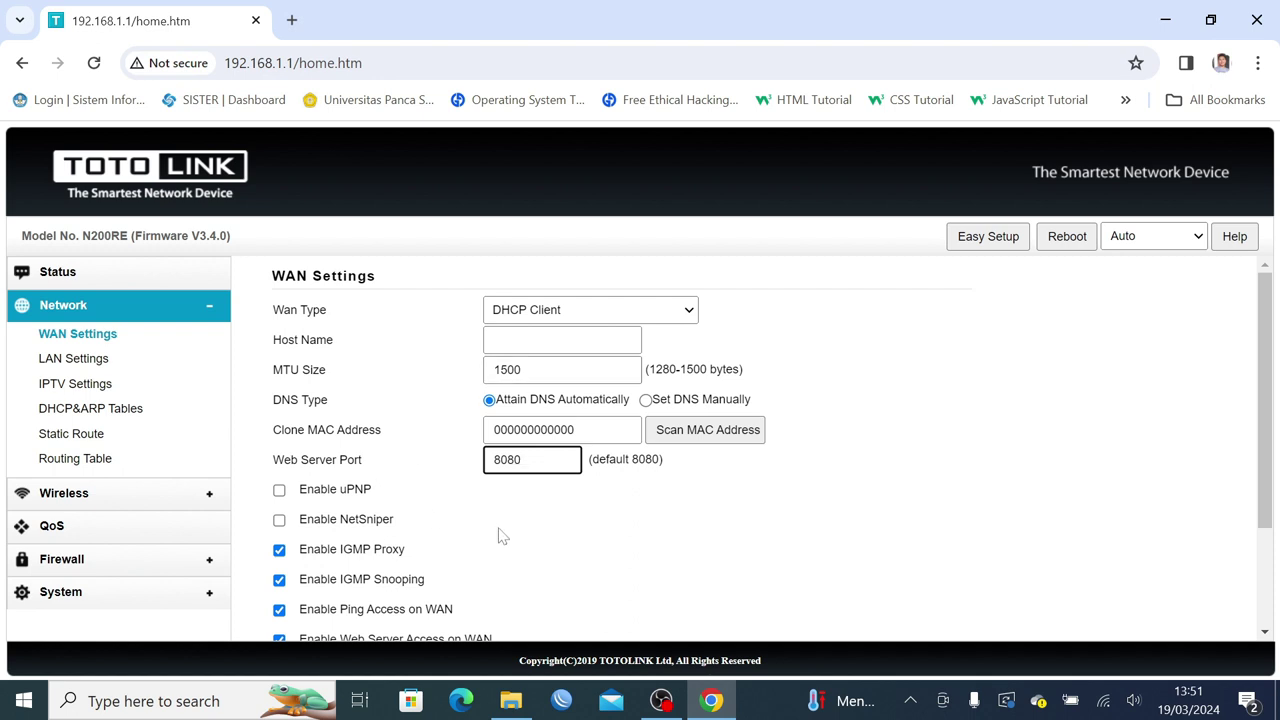
{"action": "scroll", "coordinate": [500, 537], "scroll_direction": "down", "scroll_amount": 1}
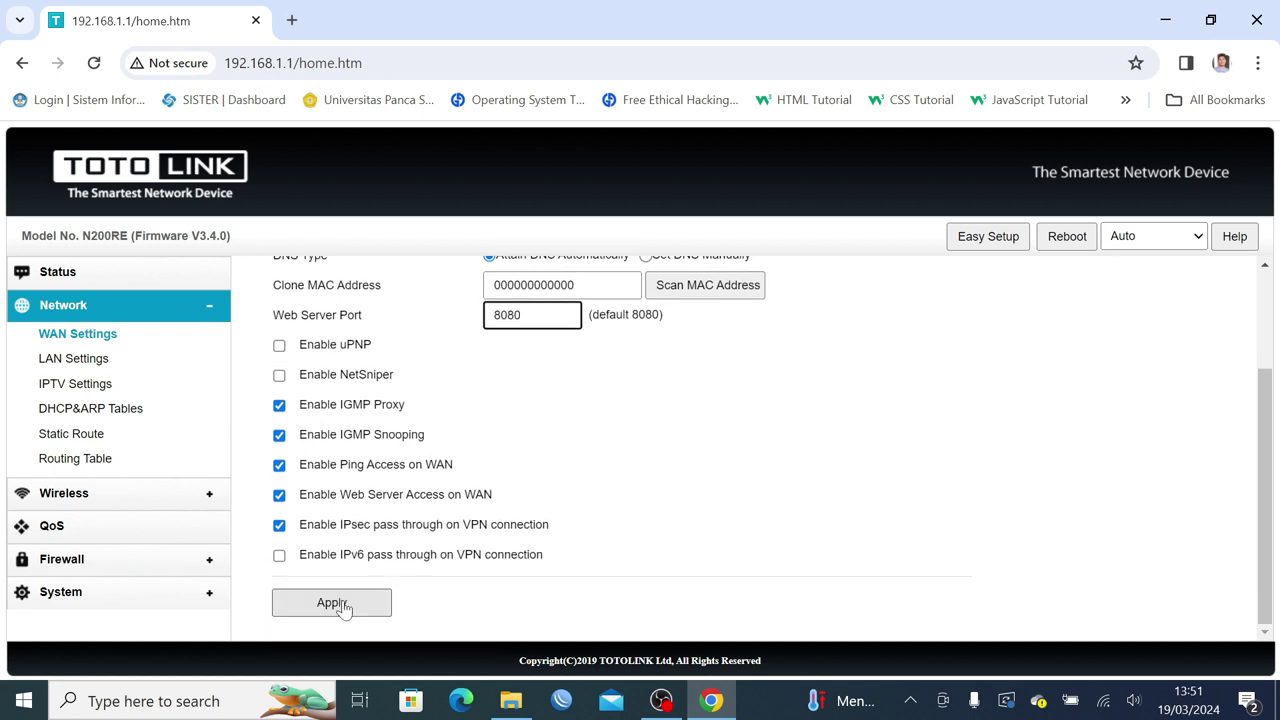
Apply the WAN settings and reconnect the PC to the Router2 Wi-Fi network.
{"action": "left_click", "coordinate": [340, 605]}
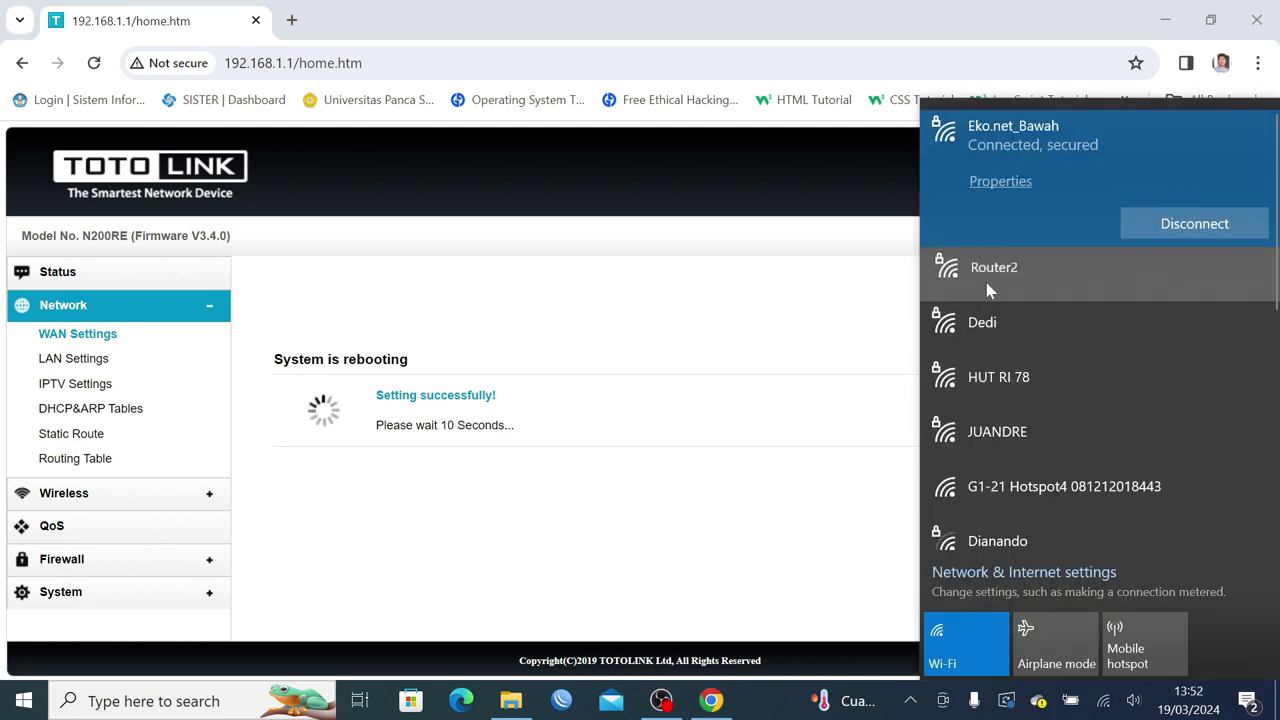
{"action": "left_click", "coordinate": [987, 290]}
{"action": "left_click", "coordinate": [1177, 283]}
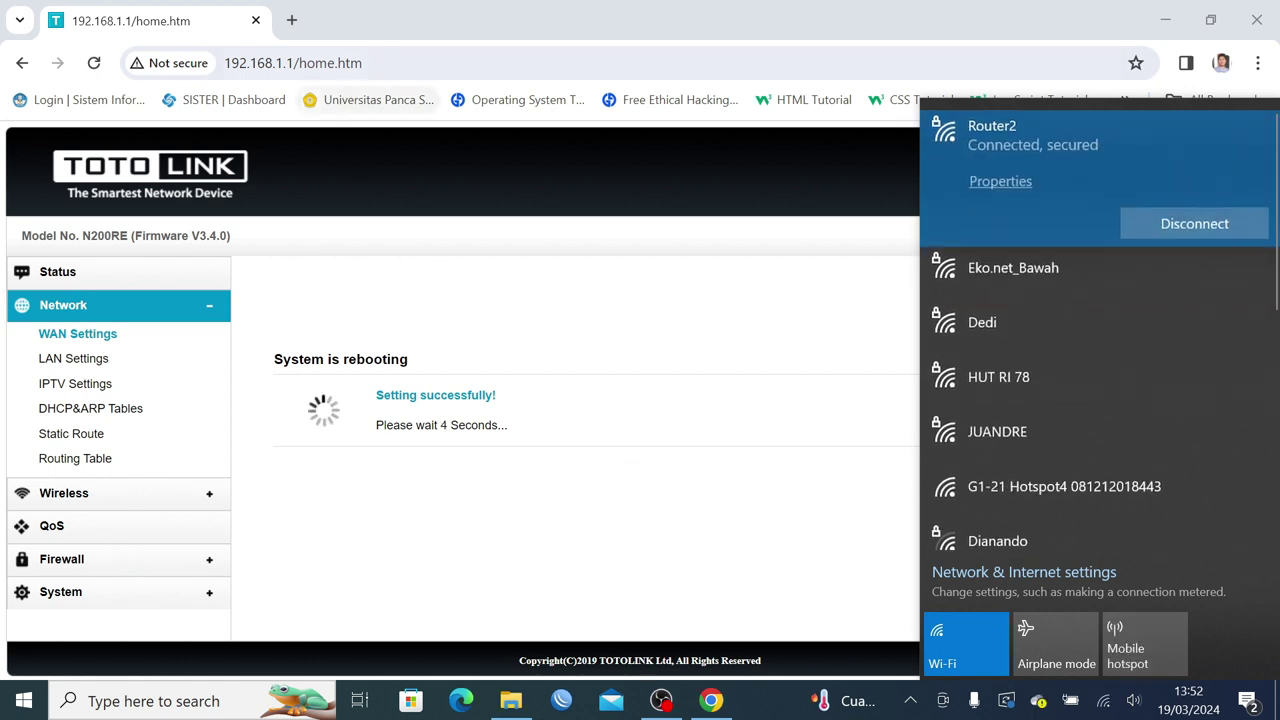
Log back in at 192.168.1.1 with the admin password and open Advanced Setup.
{"action": "left_click", "coordinate": [292, 63]}
{"action": "left_click", "coordinate": [362, 63]}
{"action": "key", "text": "BackSpace"}
{"action": "key", "text": "BackSpace"}
{"action": "key", "text": "BackSpace"}
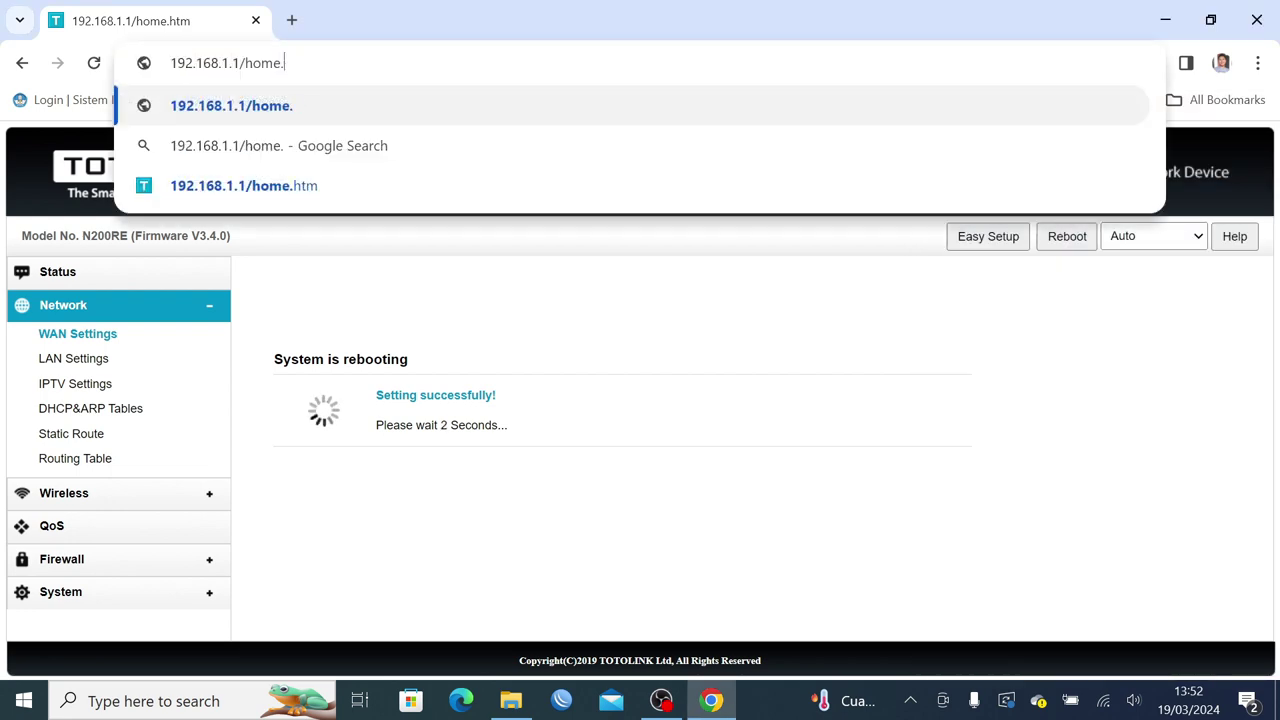
{"action": "key", "text": "BackSpace"}
{"action": "key", "text": "BackSpace"}
{"action": "key", "text": "BackSpace"}
{"action": "key", "text": "BackSpace"}
{"action": "key", "text": "BackSpace"}
{"action": "key", "text": "BackSpace"}
{"action": "key", "text": "Return"}
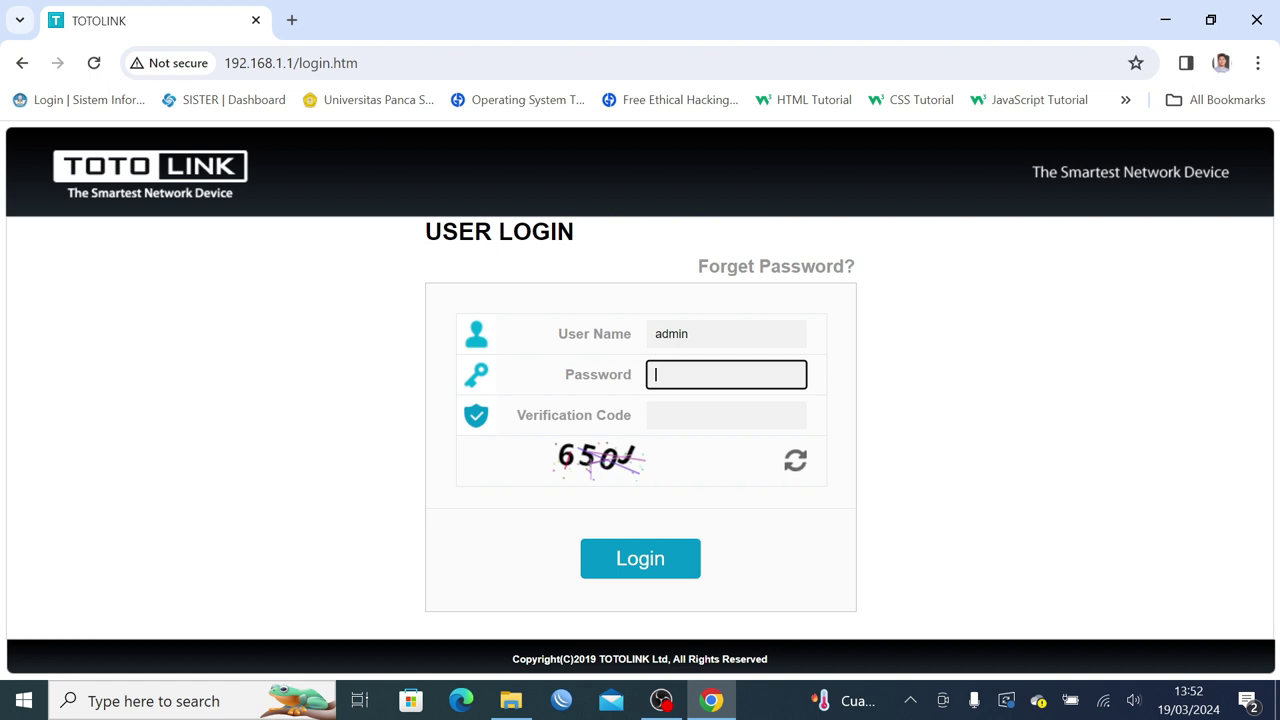
{"action": "key", "text": "Tab"}
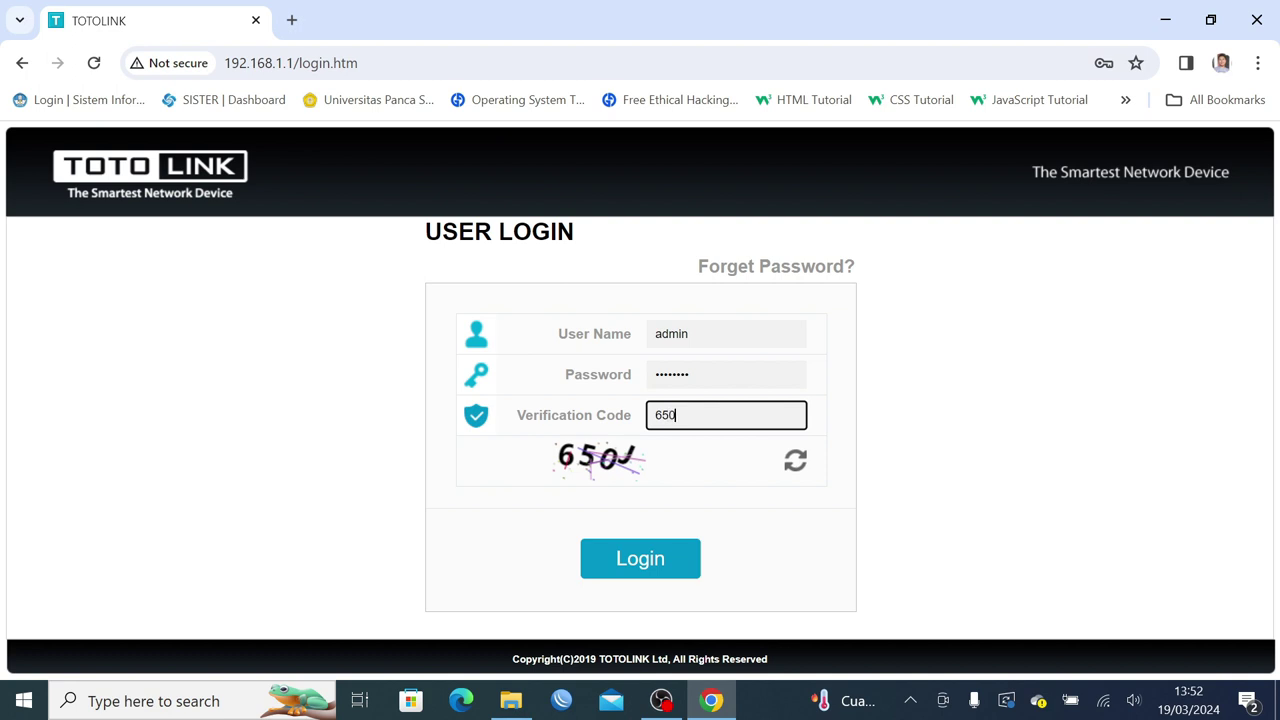
{"action": "key", "text": "Return"}
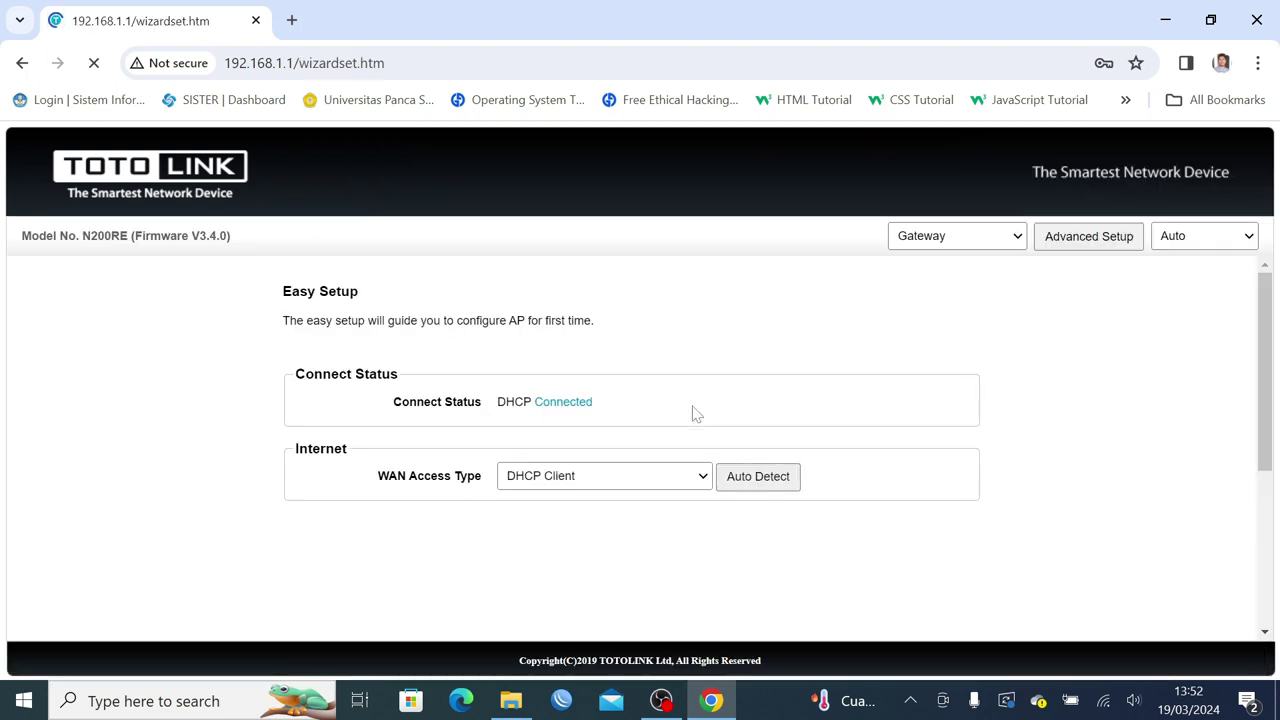
{"action": "scroll", "coordinate": [650, 408], "scroll_direction": "down", "scroll_amount": 1}
{"action": "scroll", "coordinate": [1043, 371], "scroll_direction": "up", "scroll_amount": 1}
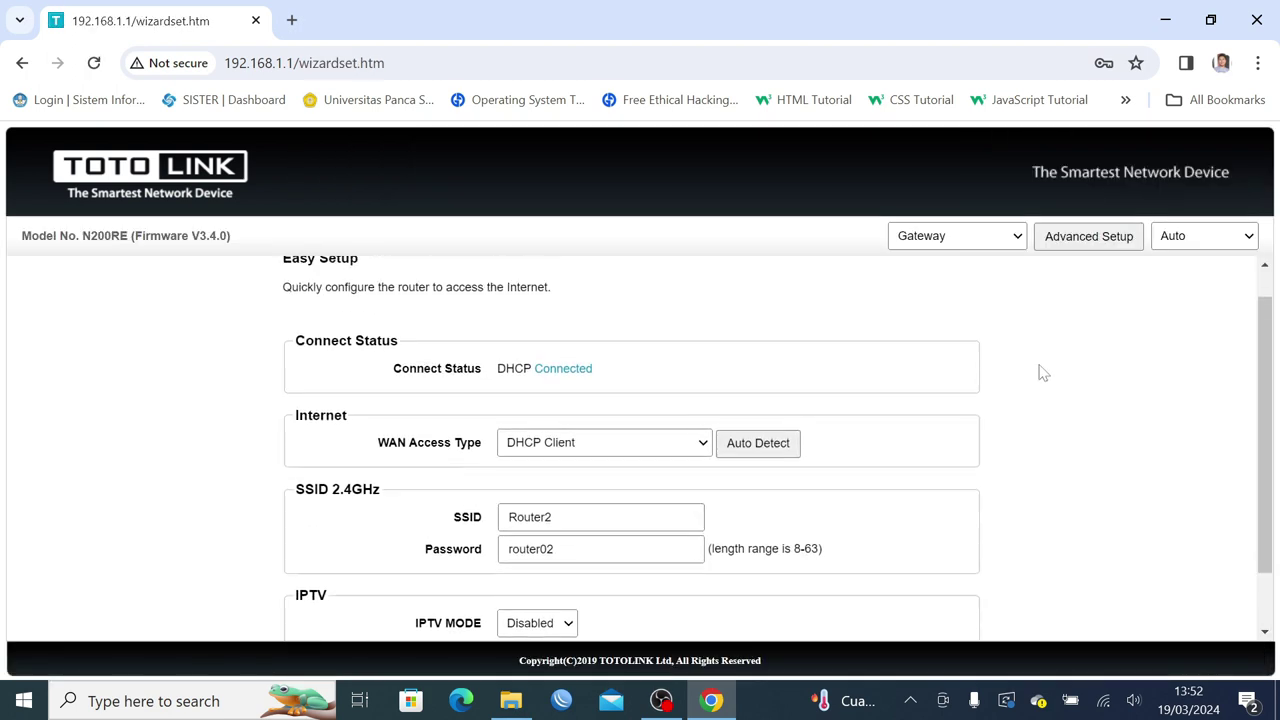
{"action": "left_click", "coordinate": [1088, 235]}
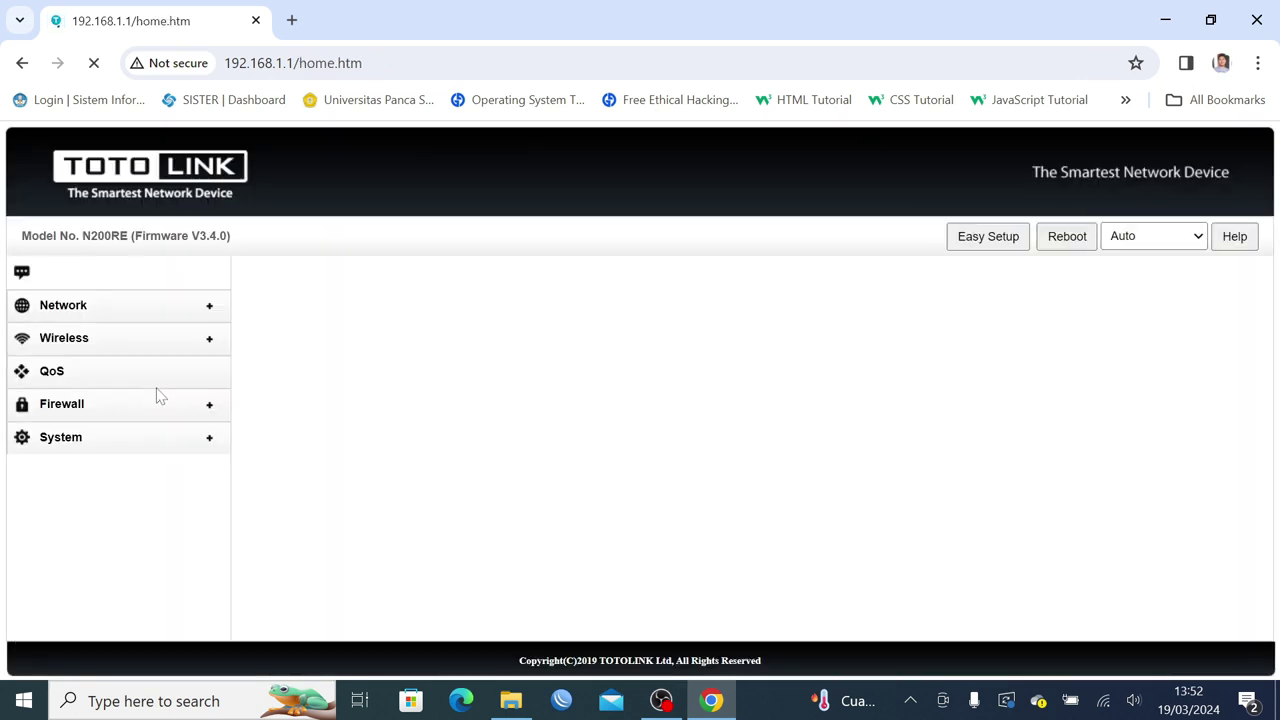
{"action": "left_click", "coordinate": [75, 346]}
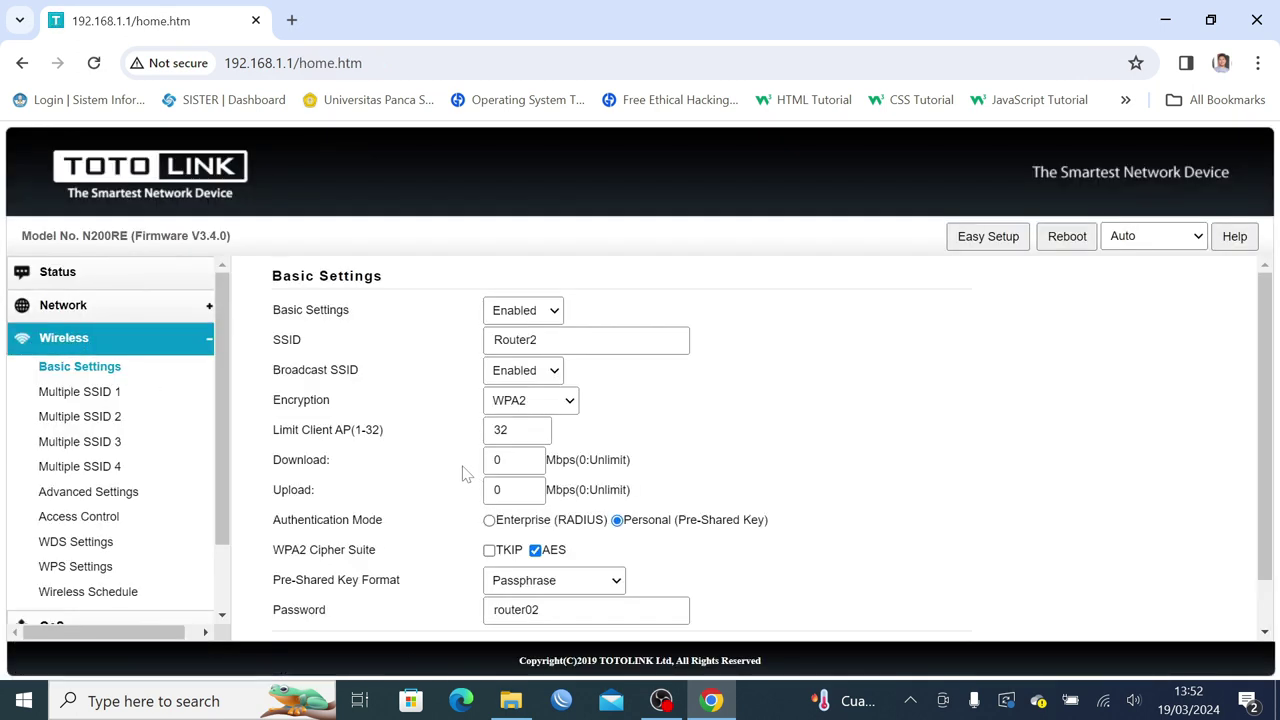
{"action": "left_click", "coordinate": [80, 310]}
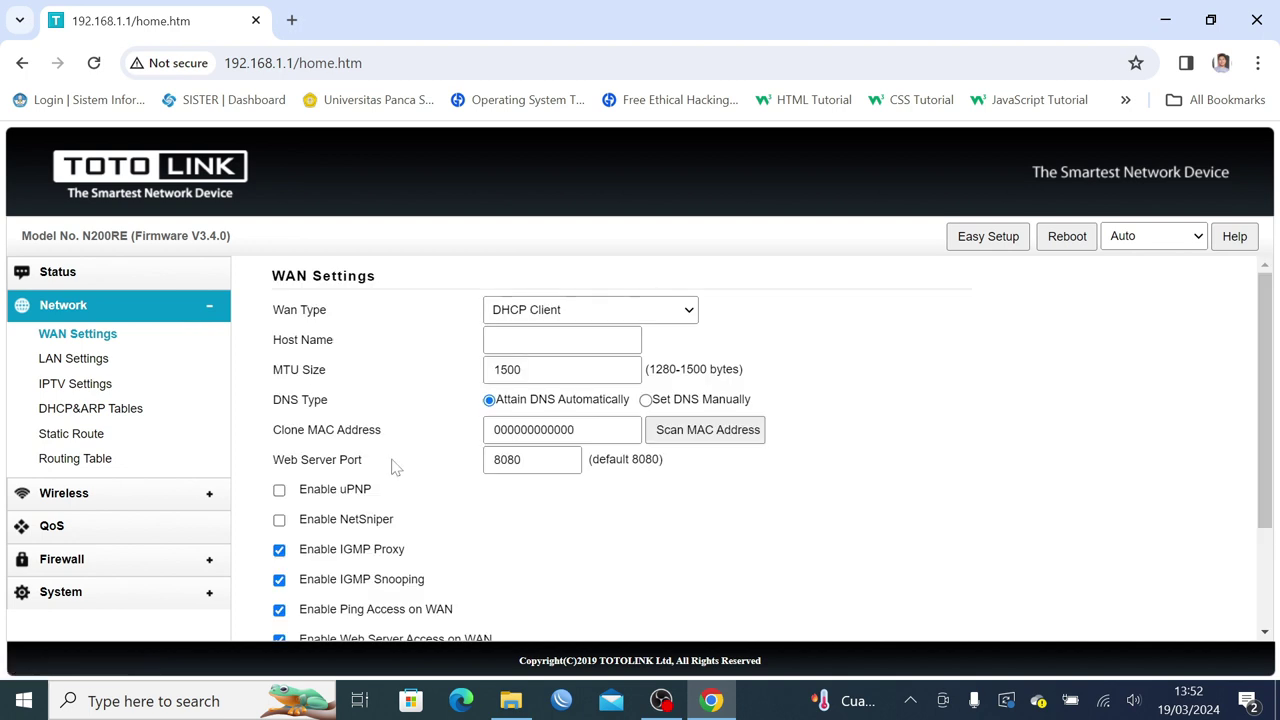
{"action": "scroll", "coordinate": [392, 465], "scroll_direction": "down", "scroll_amount": 1}
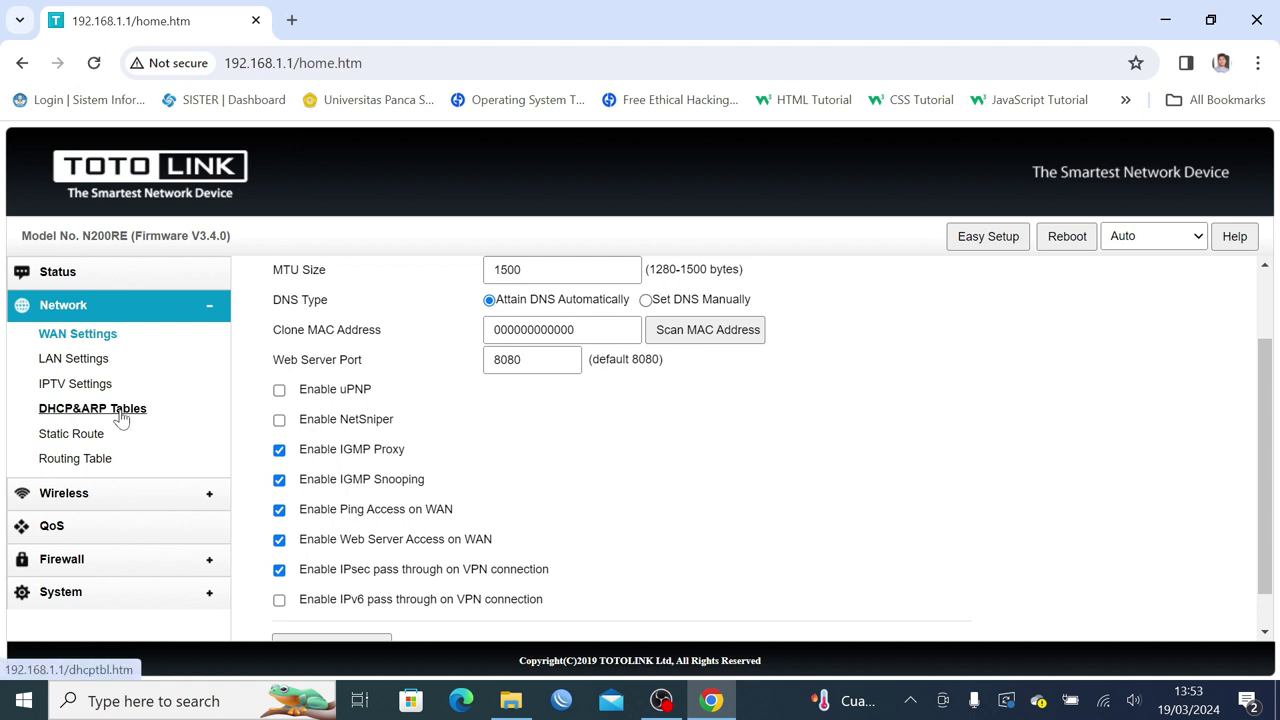
{"action": "scroll", "coordinate": [600, 464], "scroll_direction": "up", "scroll_amount": 1}
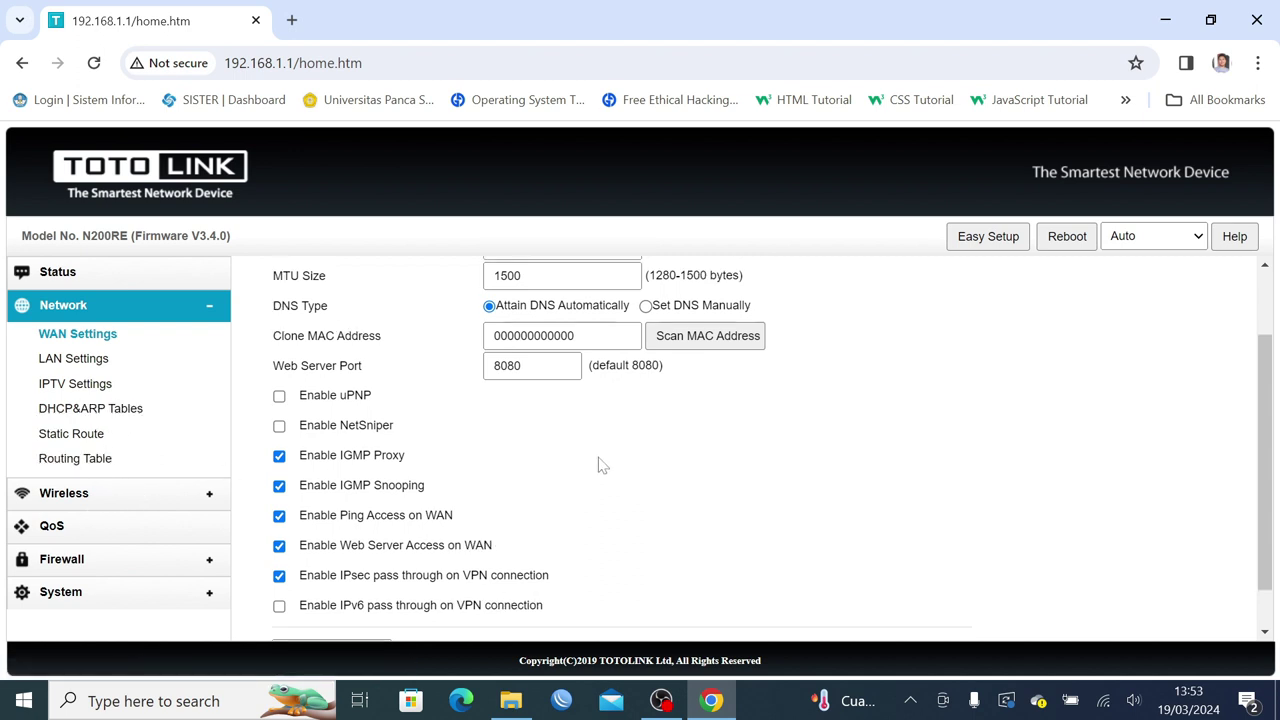
{"action": "scroll", "coordinate": [600, 464], "scroll_direction": "up", "scroll_amount": 1}
{"action": "left_click", "coordinate": [60, 272]}
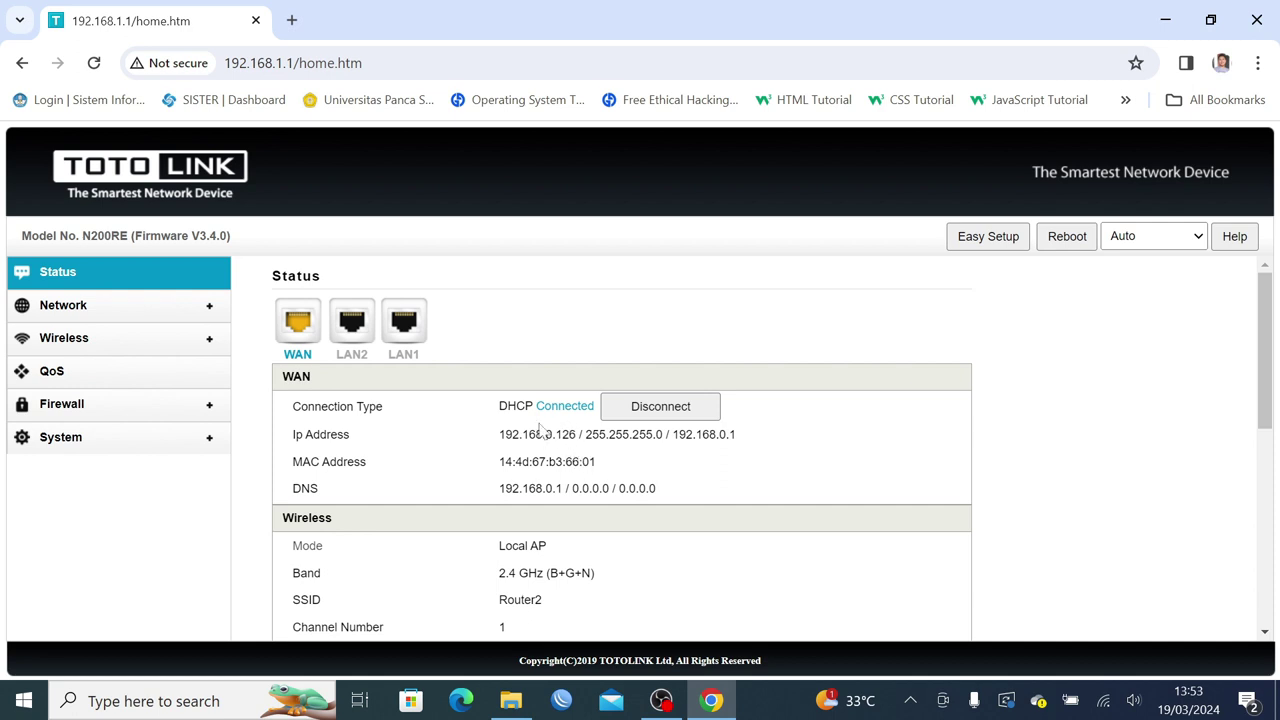
{"action": "left_click_drag", "start_coordinate": [498, 435], "coordinate": [578, 435]}
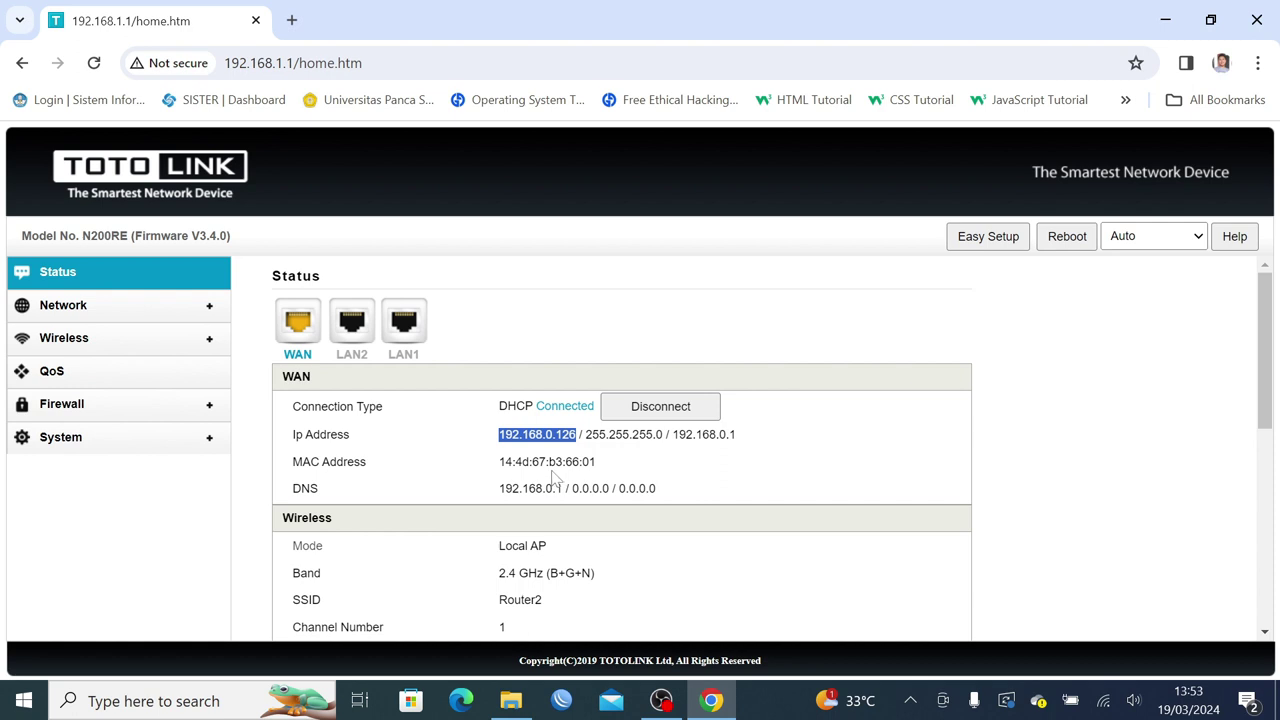
{"action": "left_click_drag", "start_coordinate": [499, 434], "coordinate": [580, 434]}
{"action": "left_click", "coordinate": [580, 434]}
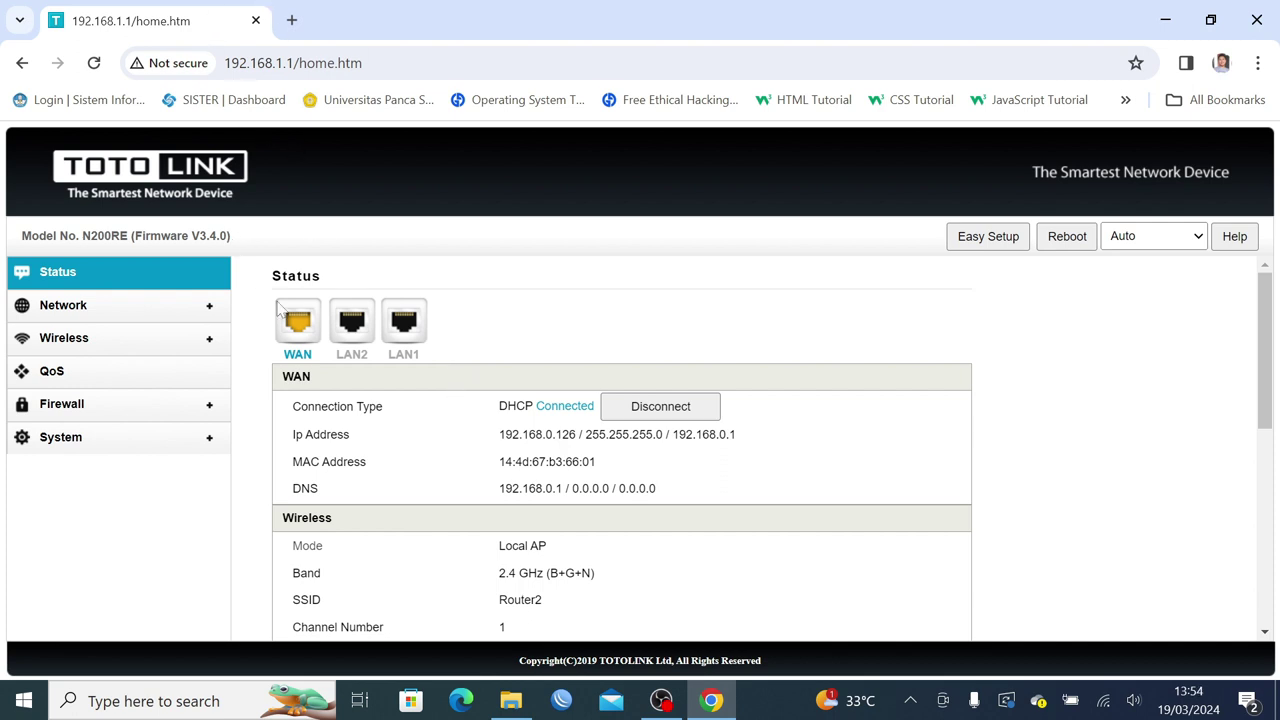
{"action": "left_click", "coordinate": [1103, 701]}
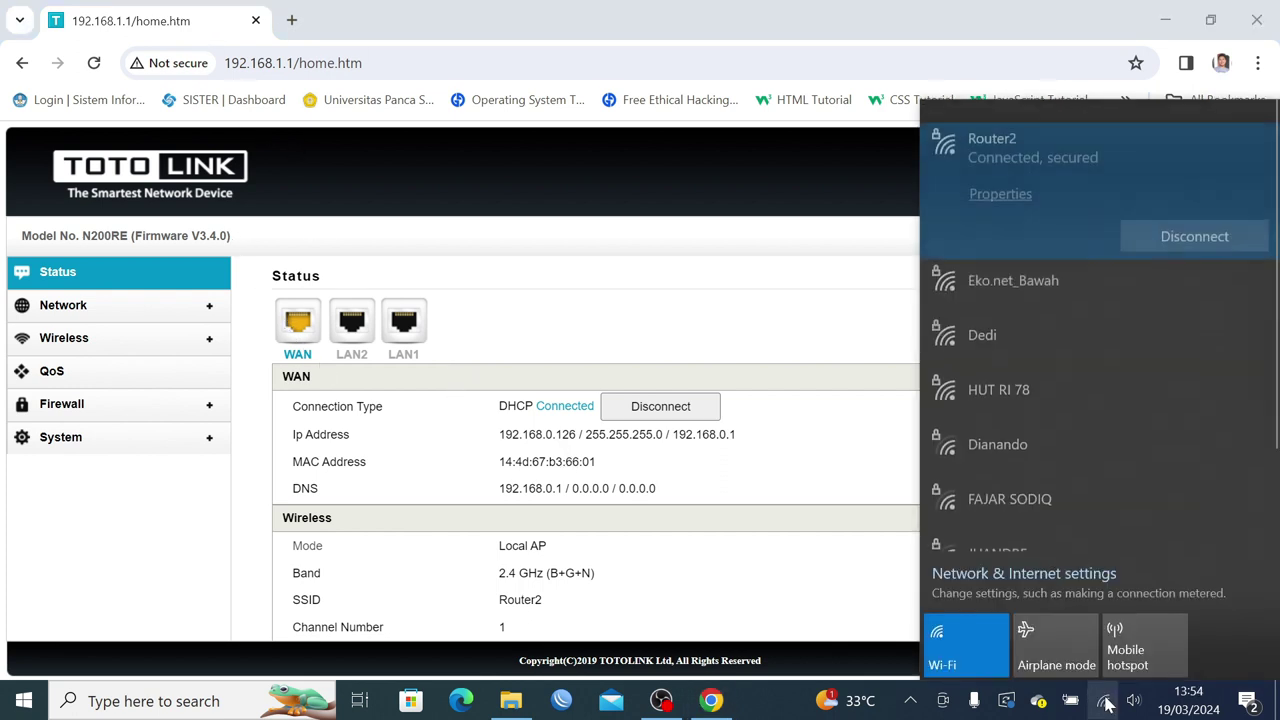
{"action": "left_click", "coordinate": [810, 440]}
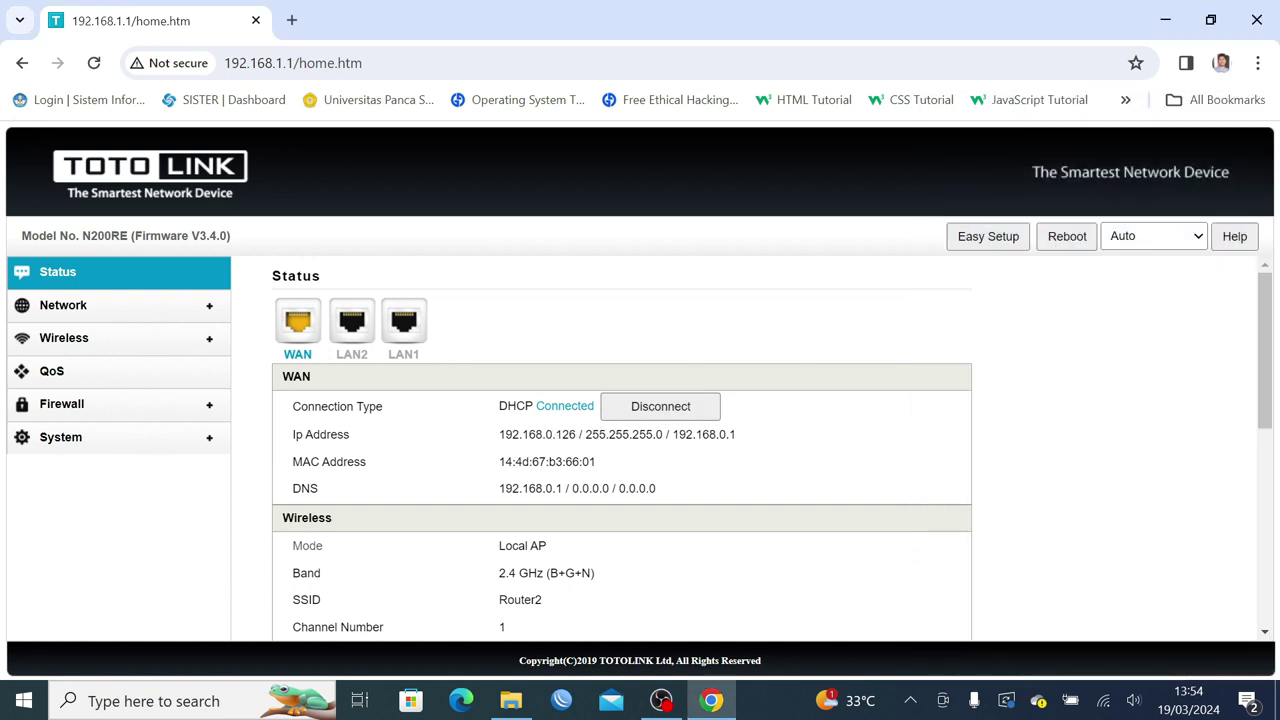
Open a new tab and look up the main router's DNS address 192.168.0.1 on the status page.
{"action": "left_click", "coordinate": [291, 21]}
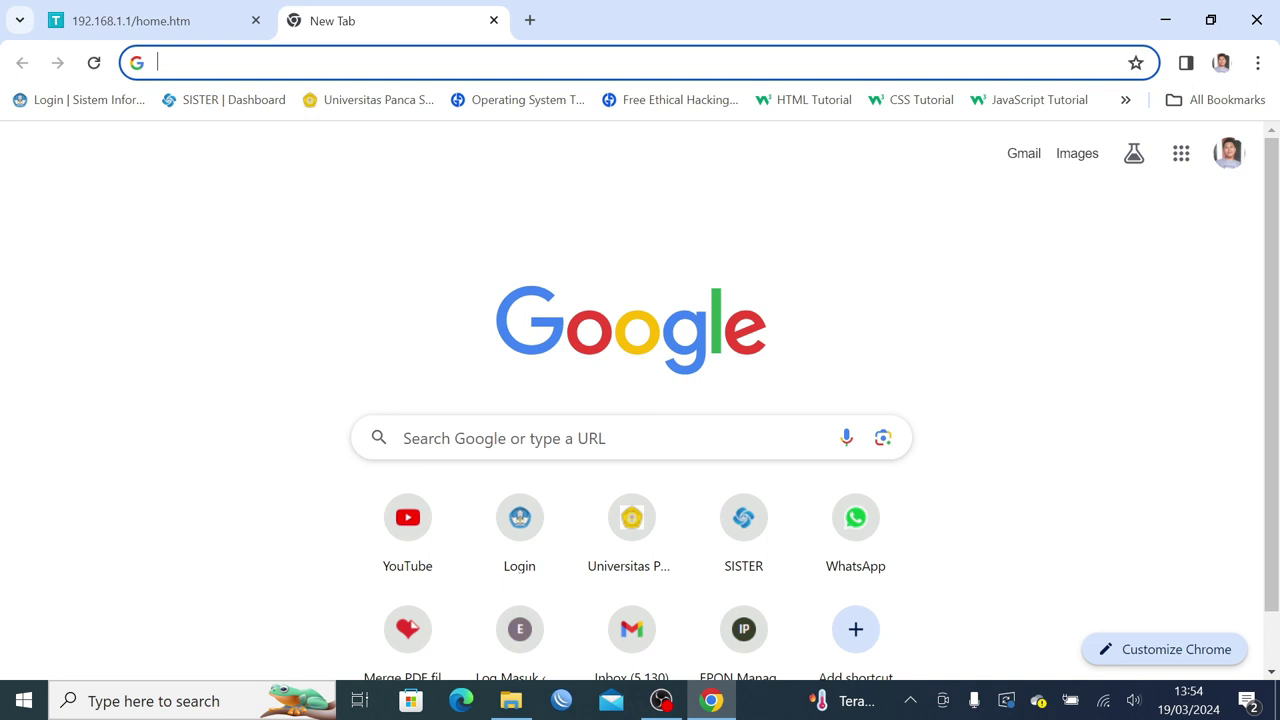
{"action": "left_click", "coordinate": [194, 20]}
{"action": "scroll", "coordinate": [630, 455], "scroll_direction": "down", "scroll_amount": 1}
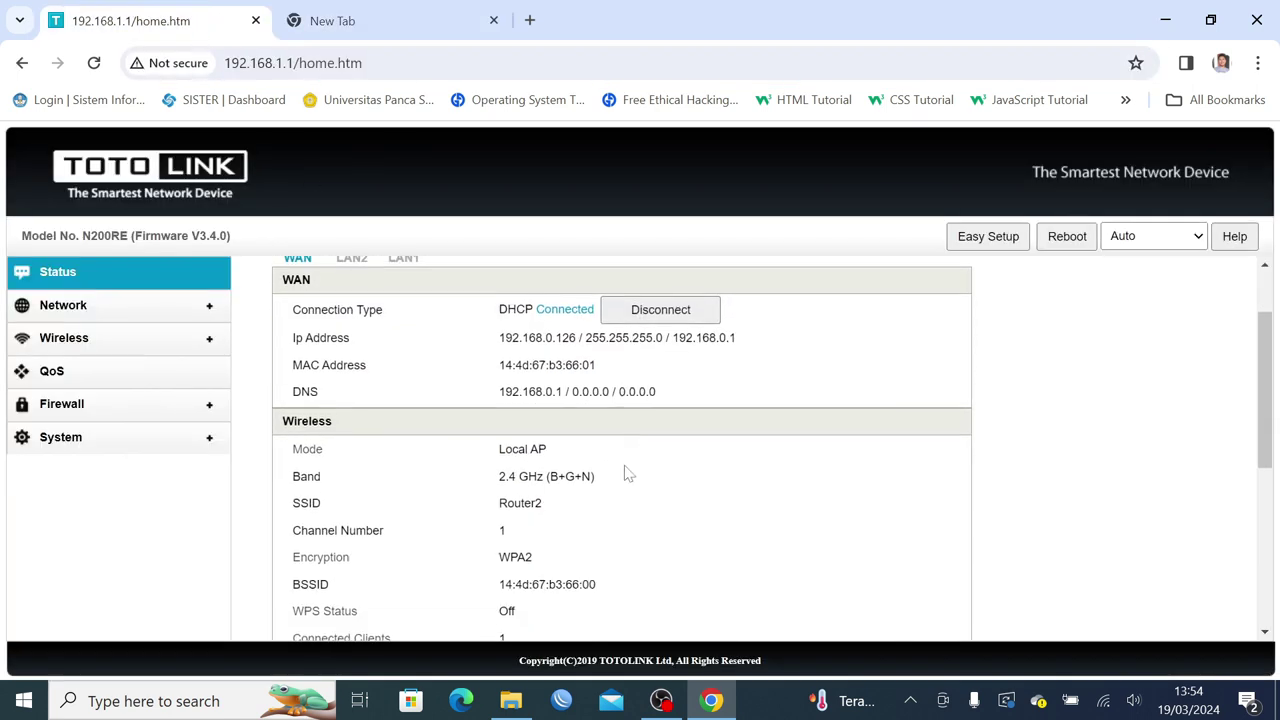
{"action": "left_click_drag", "start_coordinate": [498, 389], "coordinate": [562, 389]}
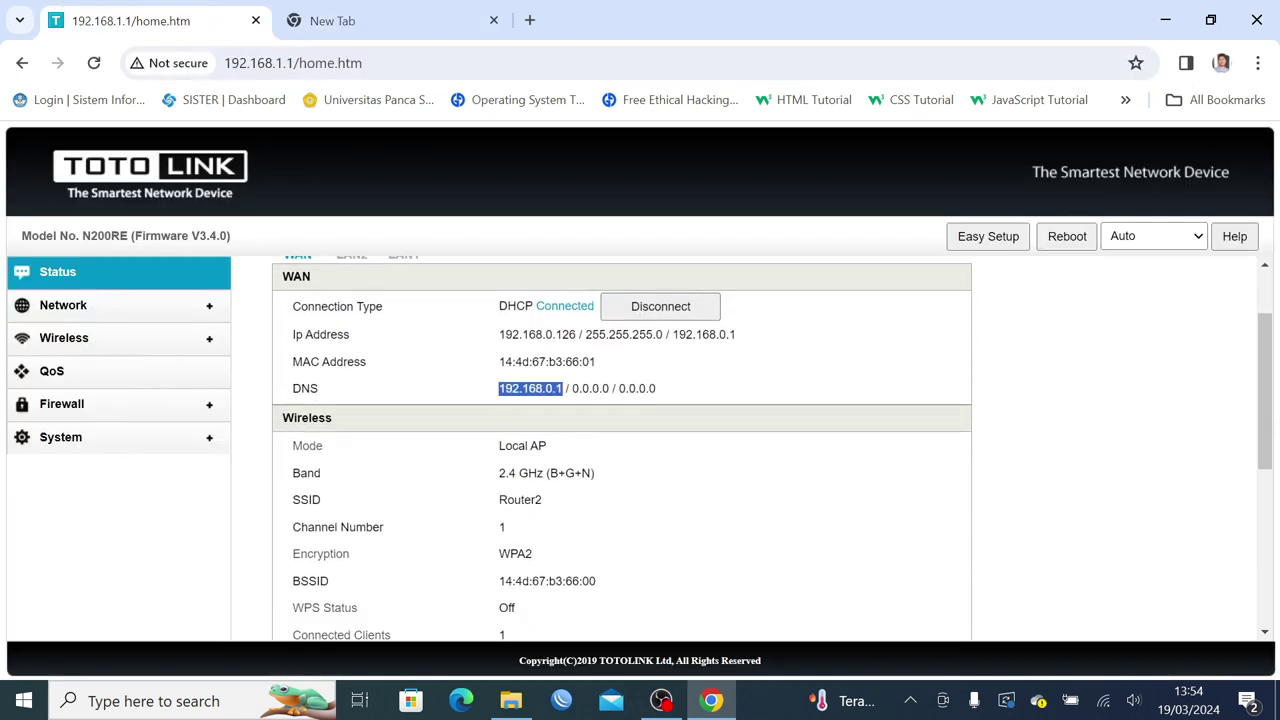
Load the main router's login page at 192.168.0.1 in the new tab and start entering the password.
{"action": "left_click", "coordinate": [345, 21]}
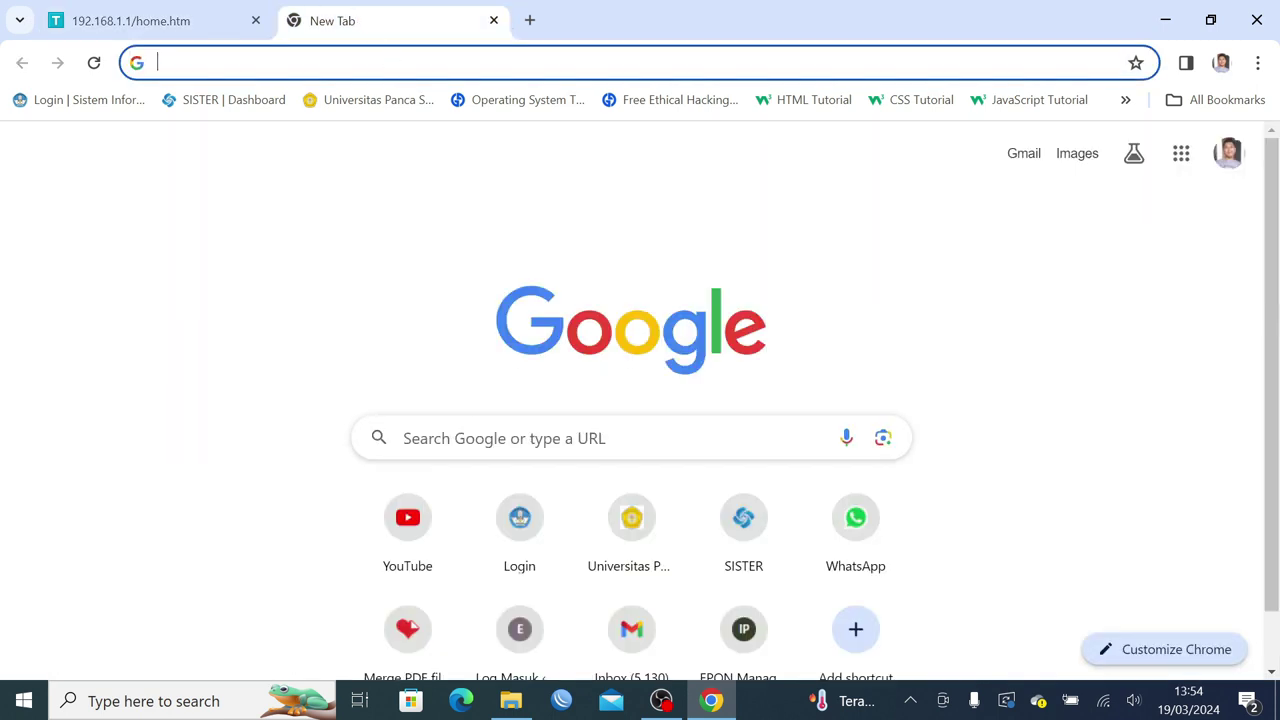
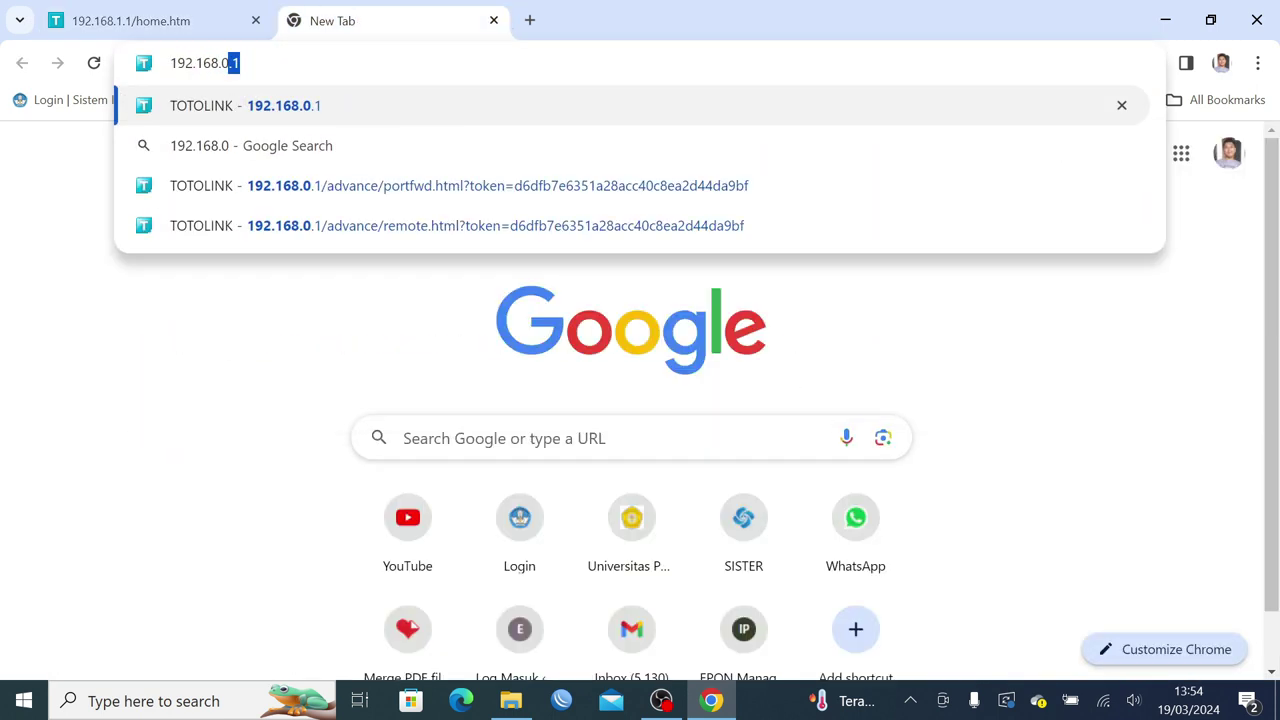
{"action": "key", "text": "Return"}
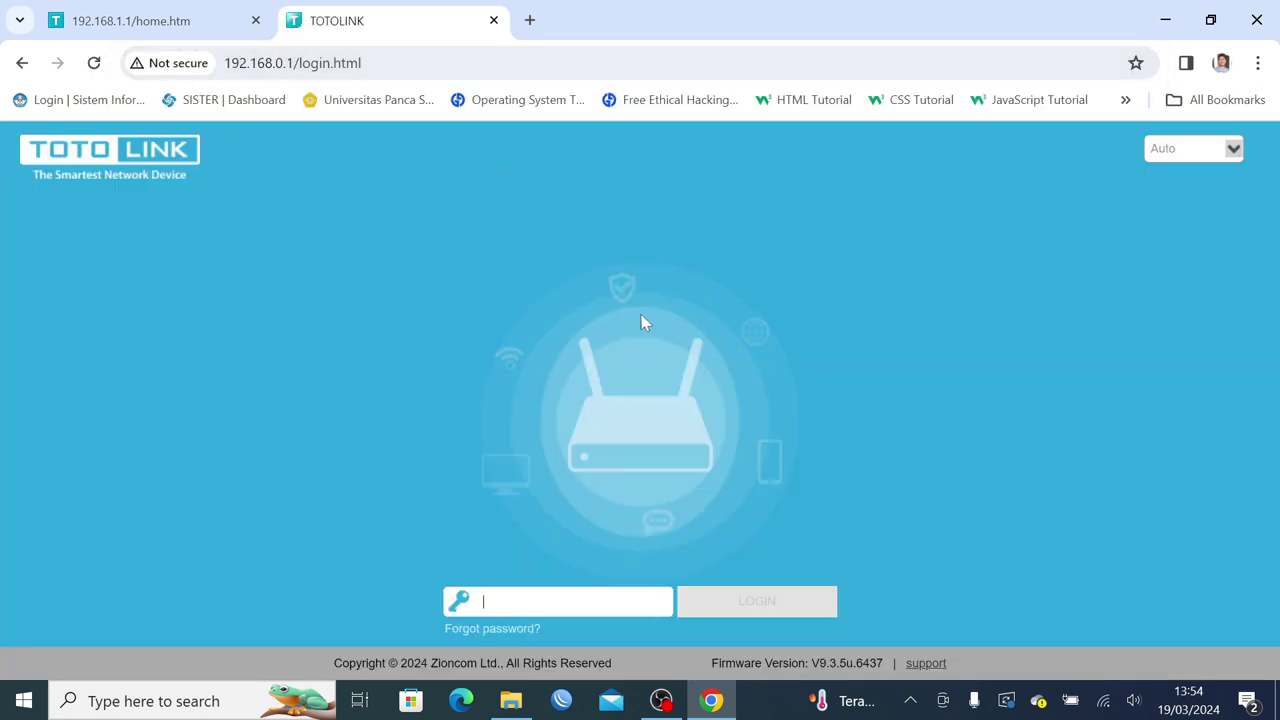
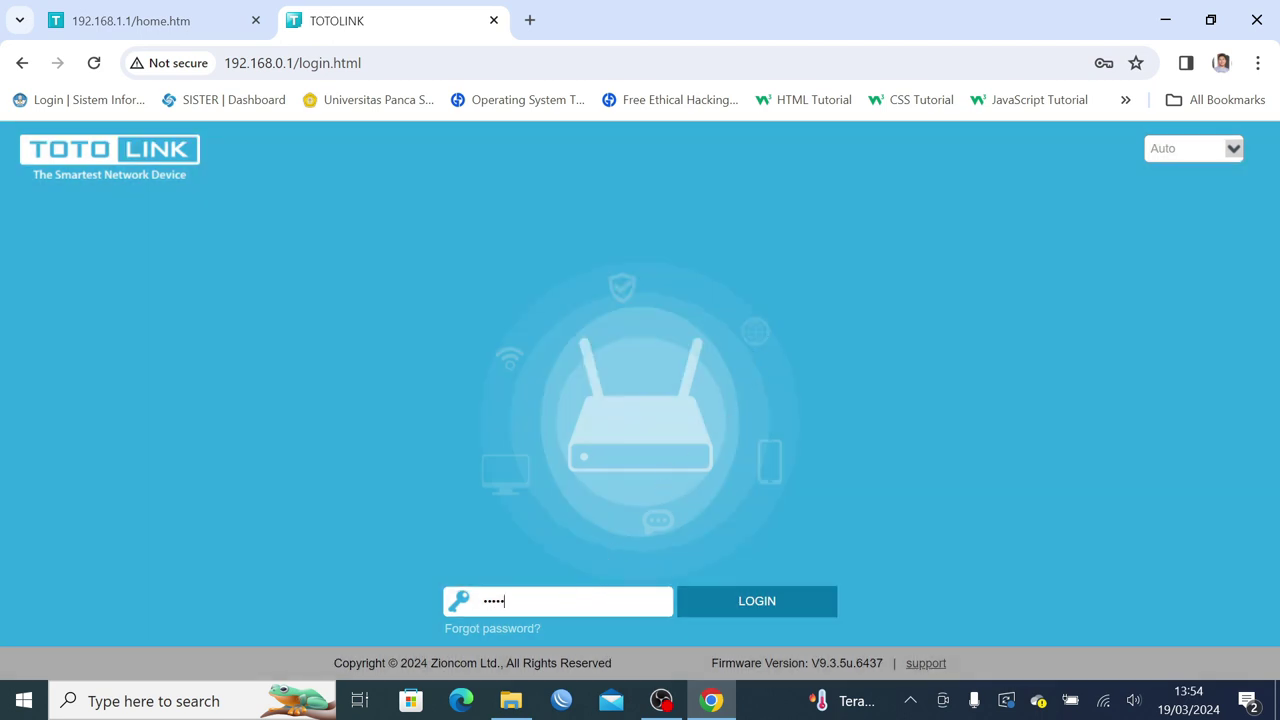
Log in to the 192.168.0.1 router with the admin password.
{"action": "key", "text": "ctrl+a"}
{"action": "key", "text": "Return"}
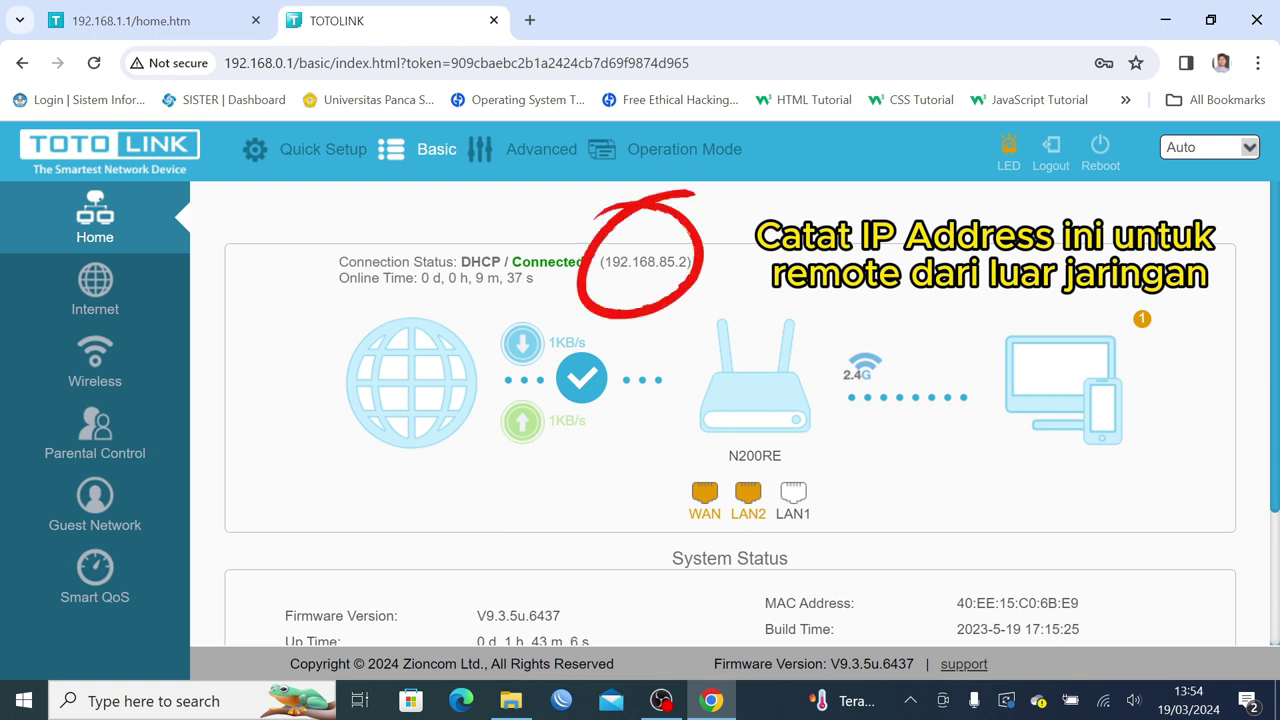
Glance at the 192.168.1.1 router, then show the Advanced dashboard with DHCP internet and SSID Dedi.
{"action": "left_click", "coordinate": [176, 20]}
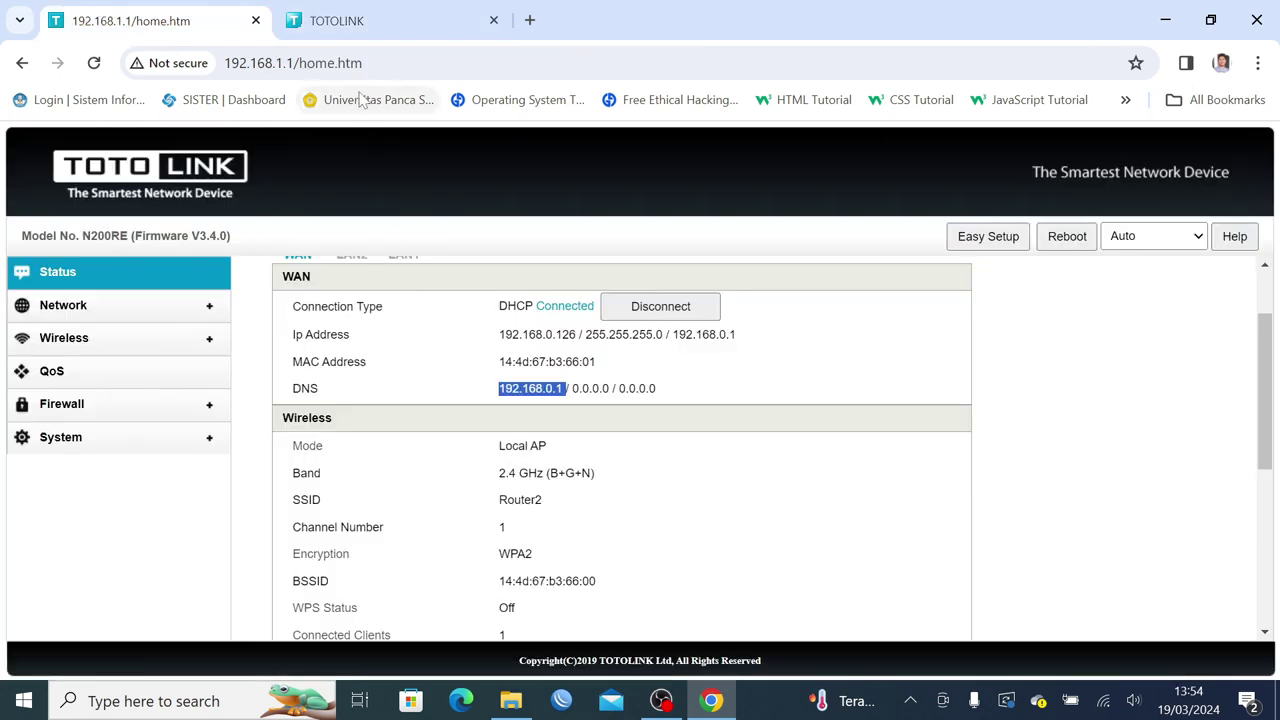
{"action": "left_click", "coordinate": [364, 22]}
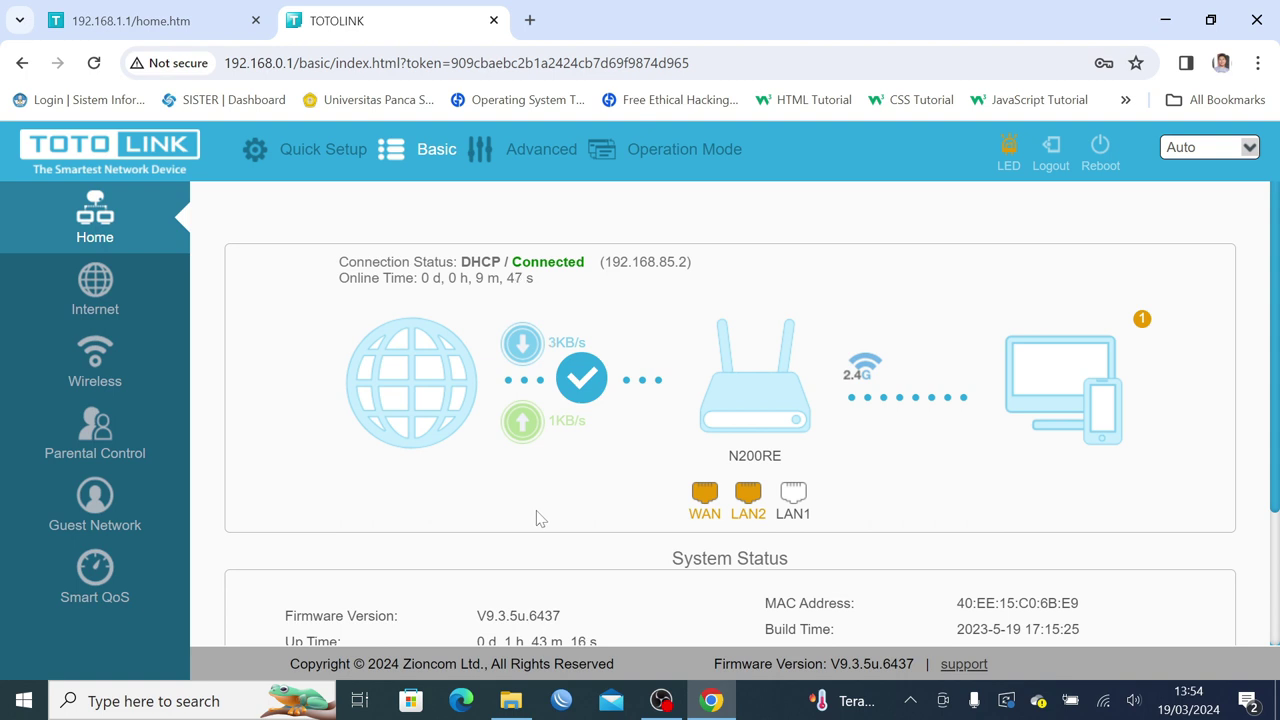
{"action": "left_click", "coordinate": [541, 149]}
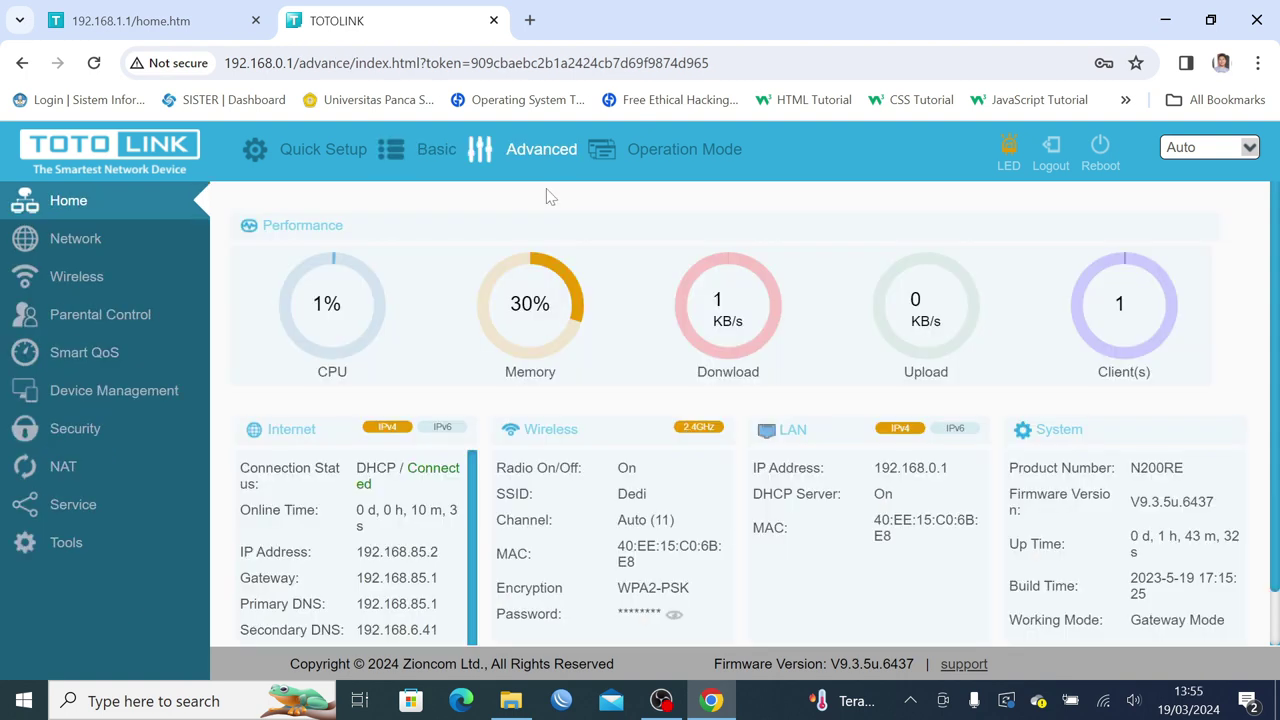
{"action": "left_click", "coordinate": [335, 148]}
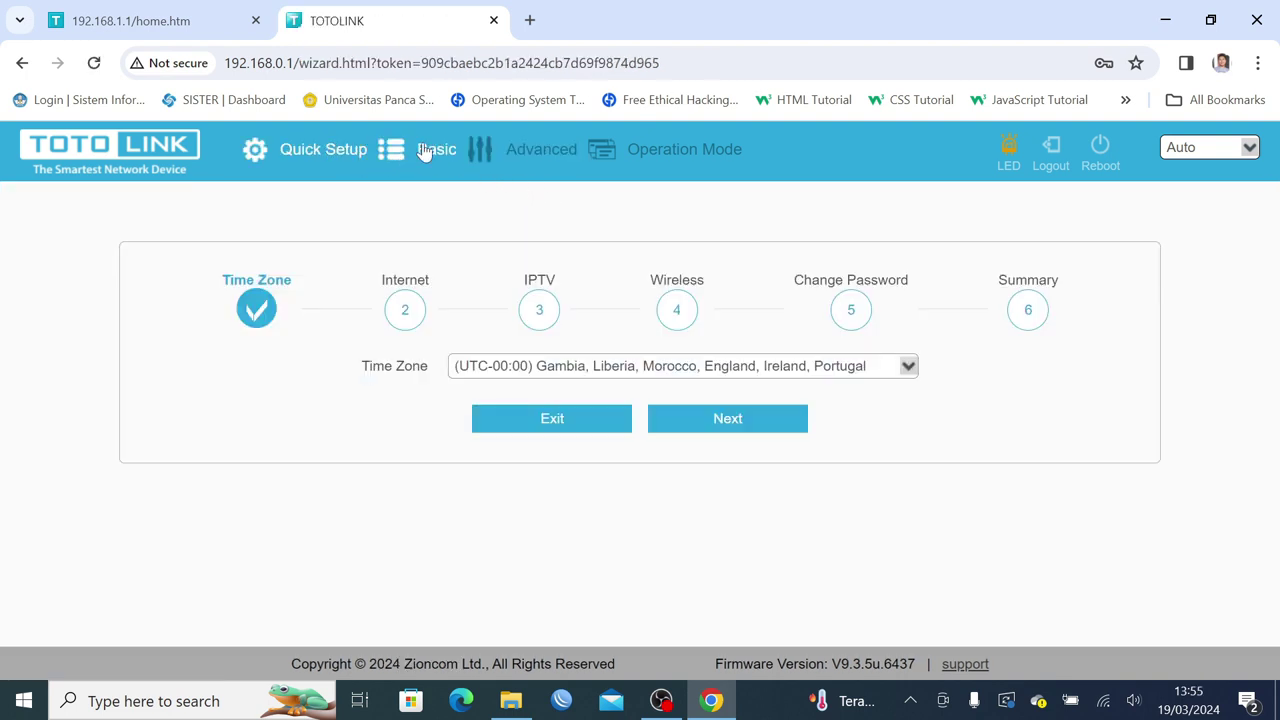
{"action": "left_click", "coordinate": [424, 150]}
{"action": "left_click", "coordinate": [538, 152]}
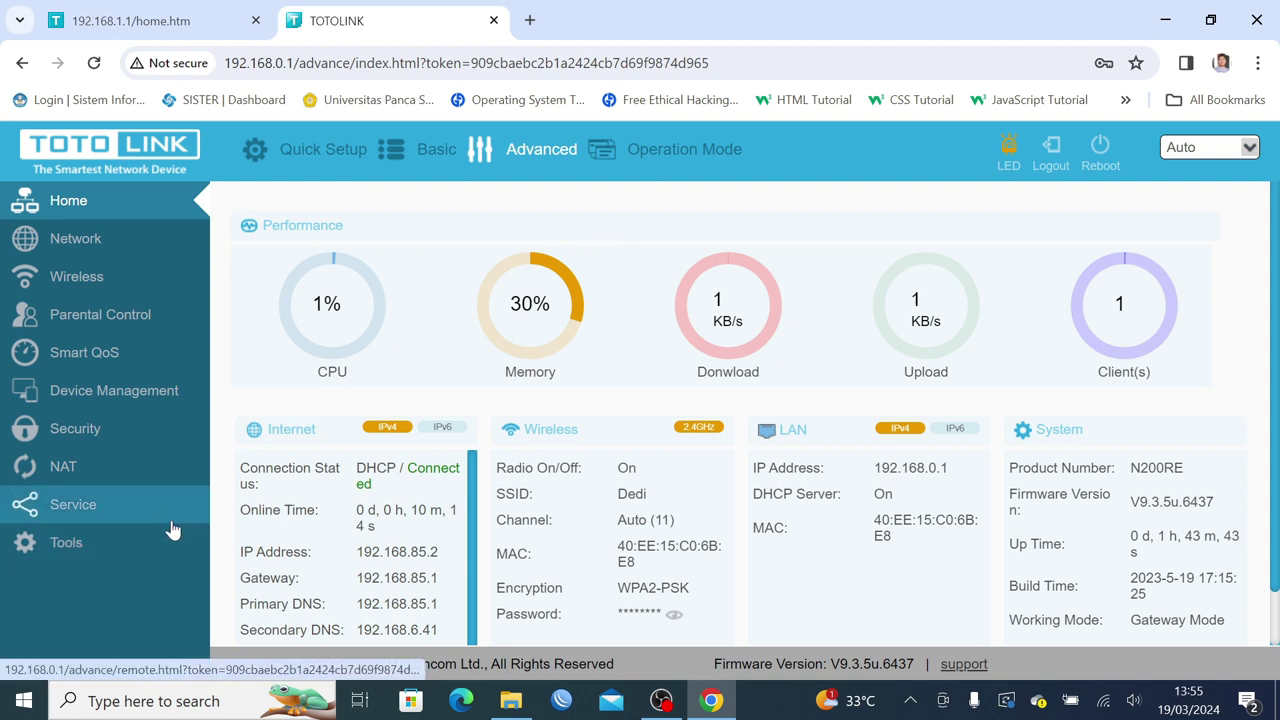
Switch remote management on under Service with port 8080 and apply it.
{"action": "left_click", "coordinate": [86, 508]}
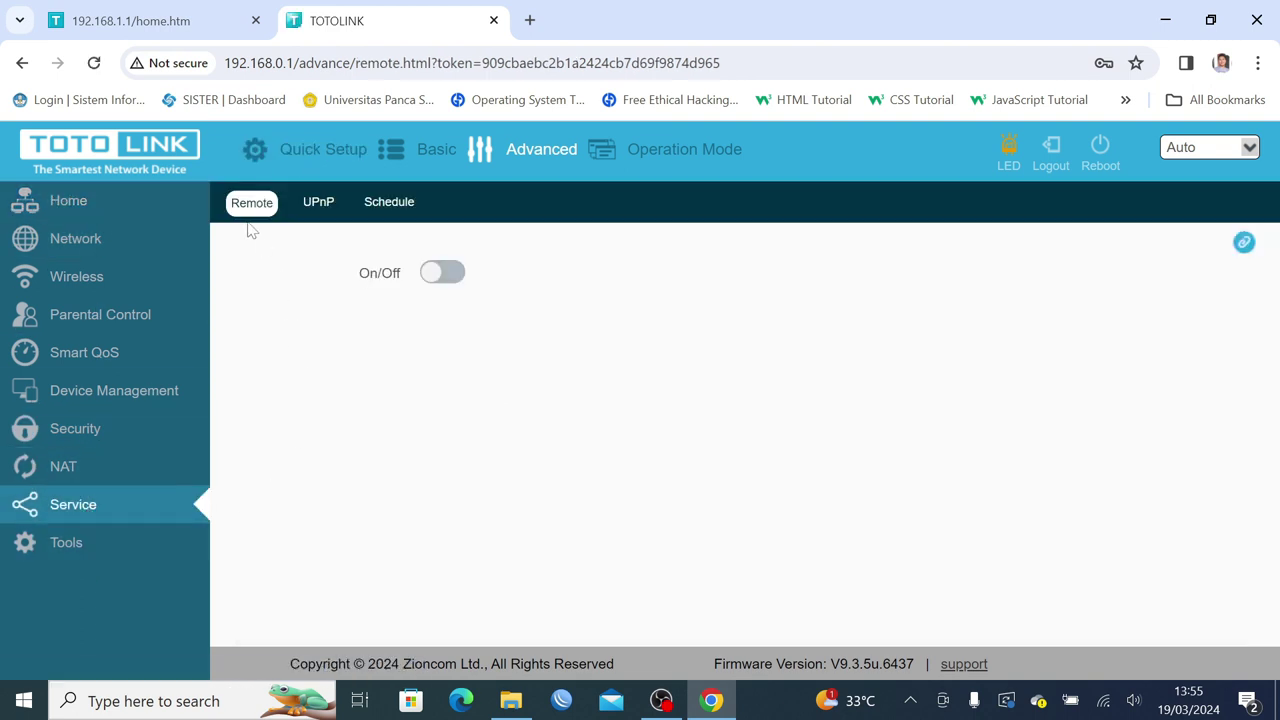
{"action": "left_click", "coordinate": [442, 274]}
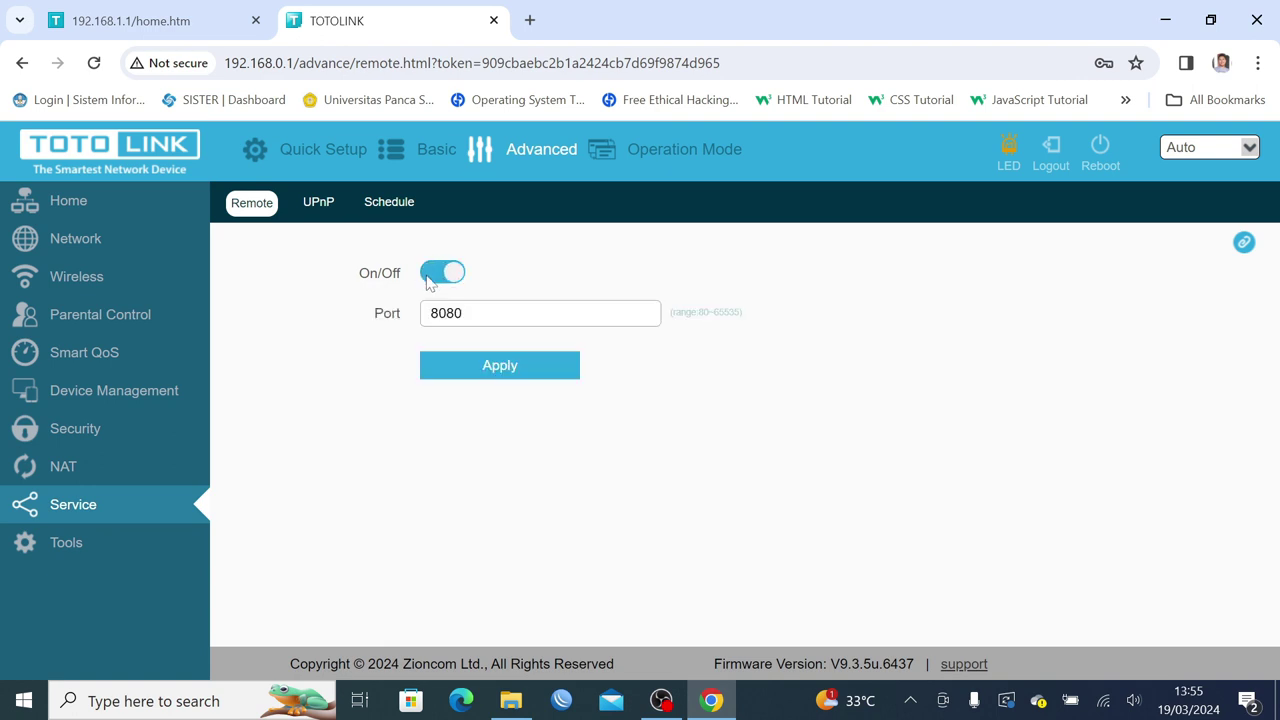
{"action": "left_click_drag", "start_coordinate": [462, 313], "coordinate": [418, 315]}
{"action": "left_click", "coordinate": [494, 375]}
Enable Ping access on WAN in NAT VPN Passthrough and apply it.
{"action": "left_click", "coordinate": [79, 478]}
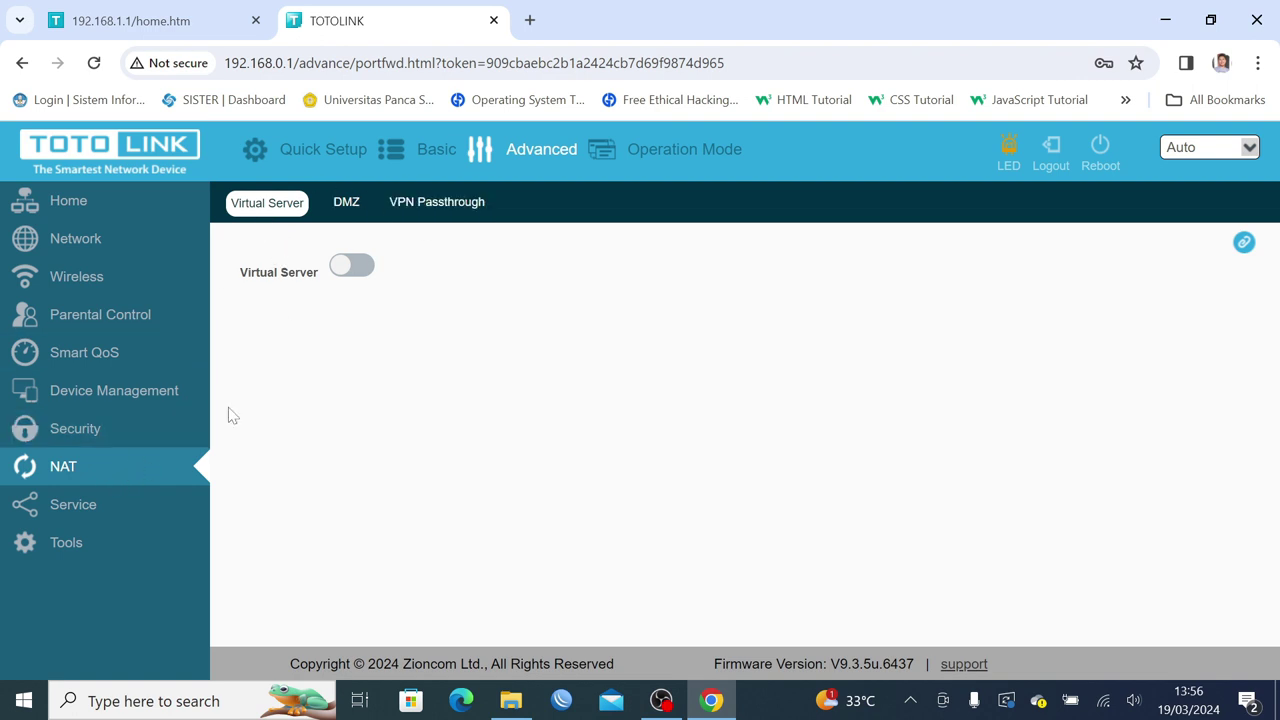
{"action": "left_click", "coordinate": [453, 205]}
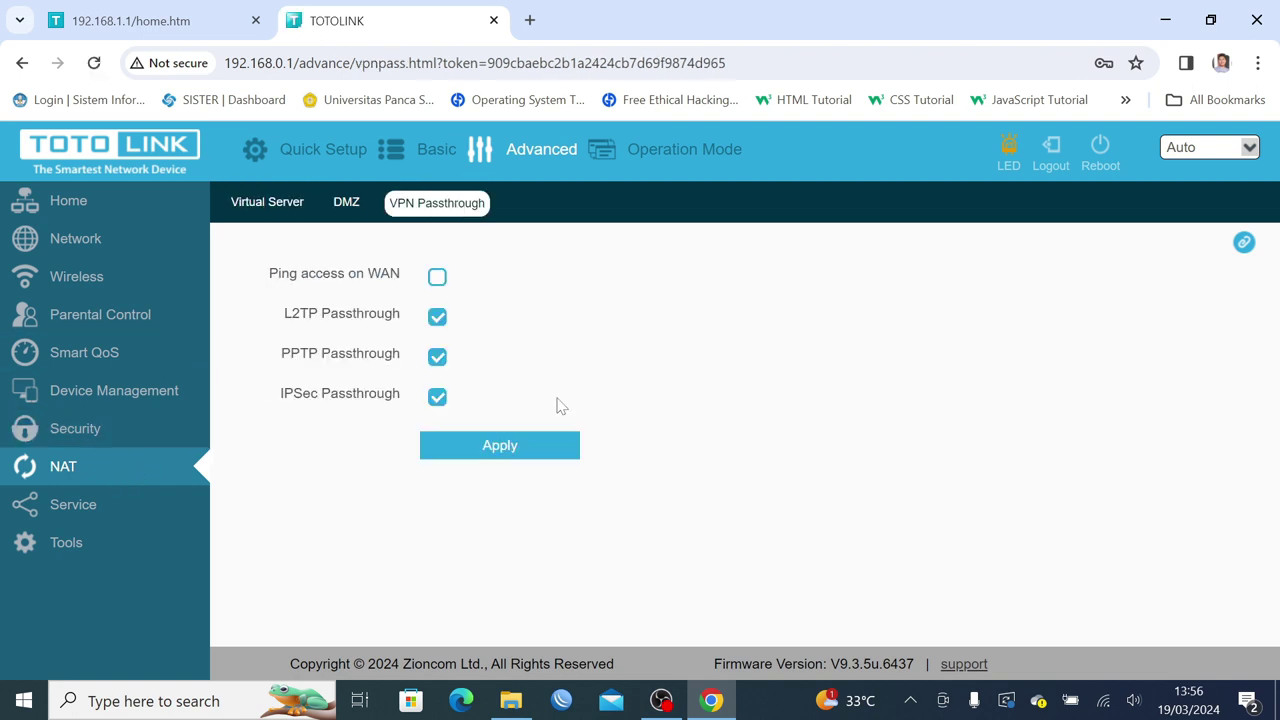
{"action": "left_click", "coordinate": [438, 279]}
{"action": "left_click", "coordinate": [527, 457]}
Turn on the Virtual Server port forwarding feature under NAT.
{"action": "left_click", "coordinate": [80, 518]}
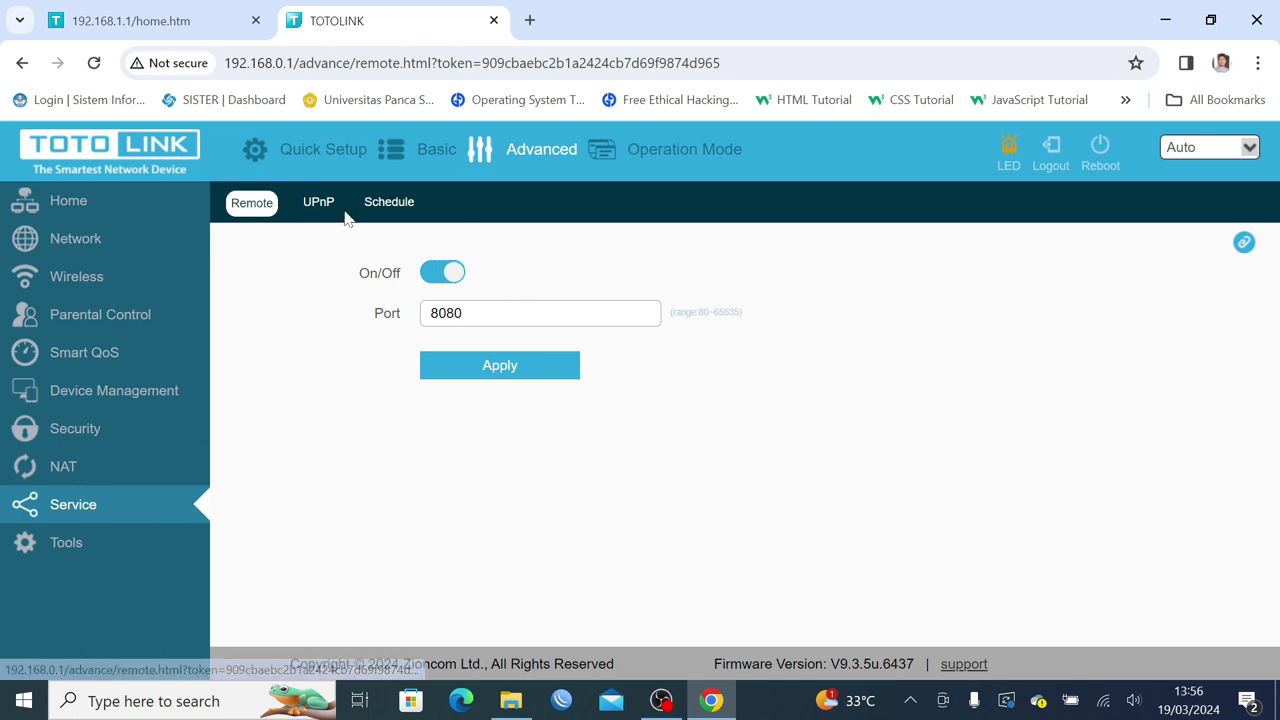
{"action": "left_click", "coordinate": [86, 470]}
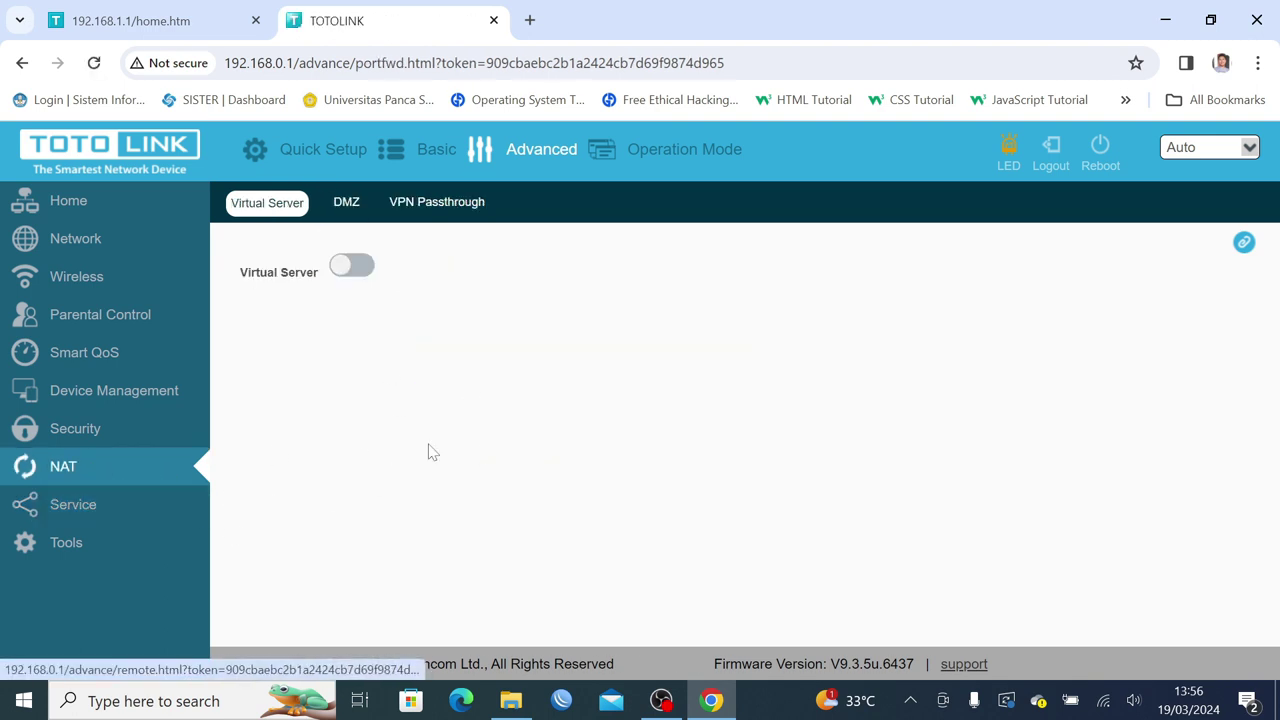
{"action": "left_click", "coordinate": [440, 206]}
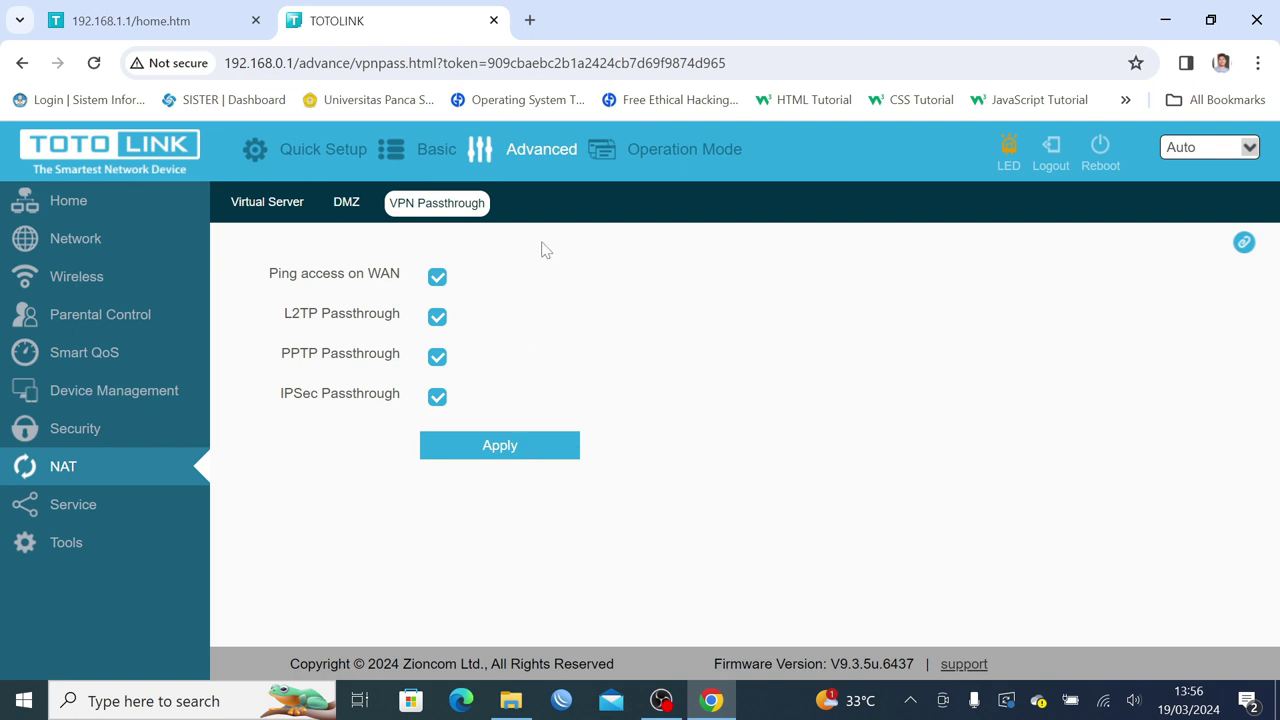
{"action": "left_click", "coordinate": [346, 204]}
{"action": "left_click", "coordinate": [258, 208]}
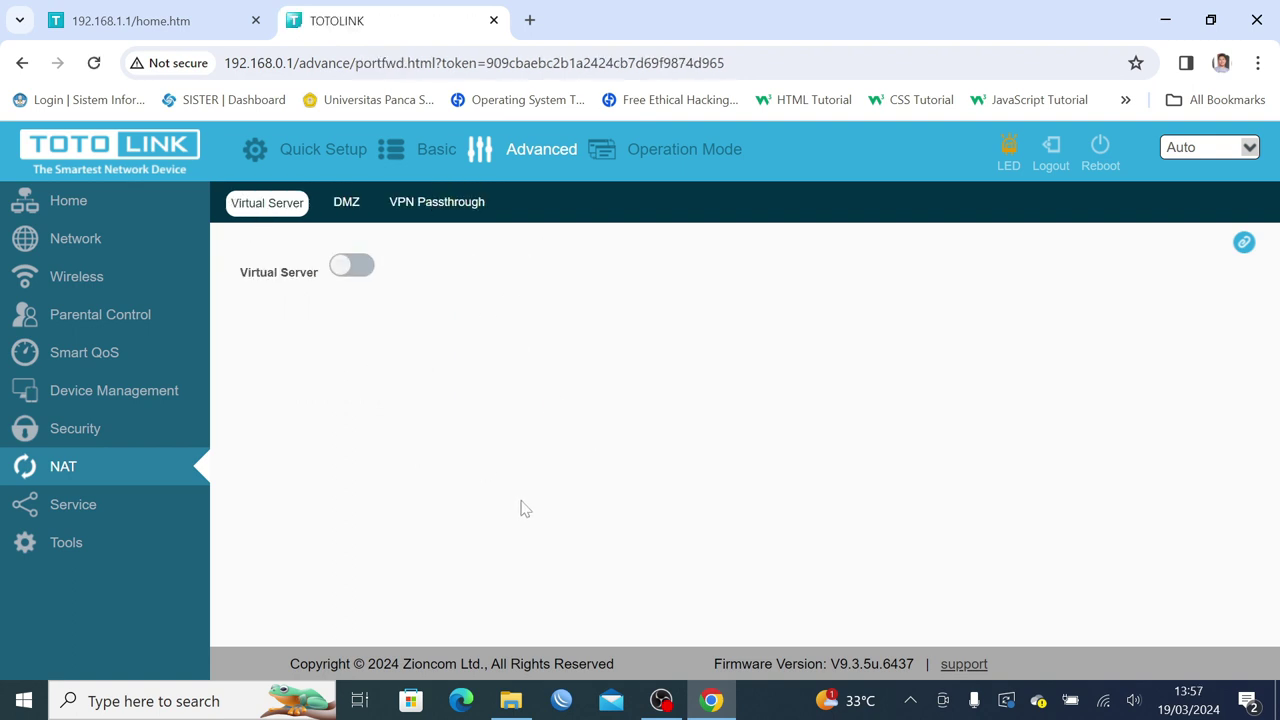
{"action": "left_click", "coordinate": [355, 267]}
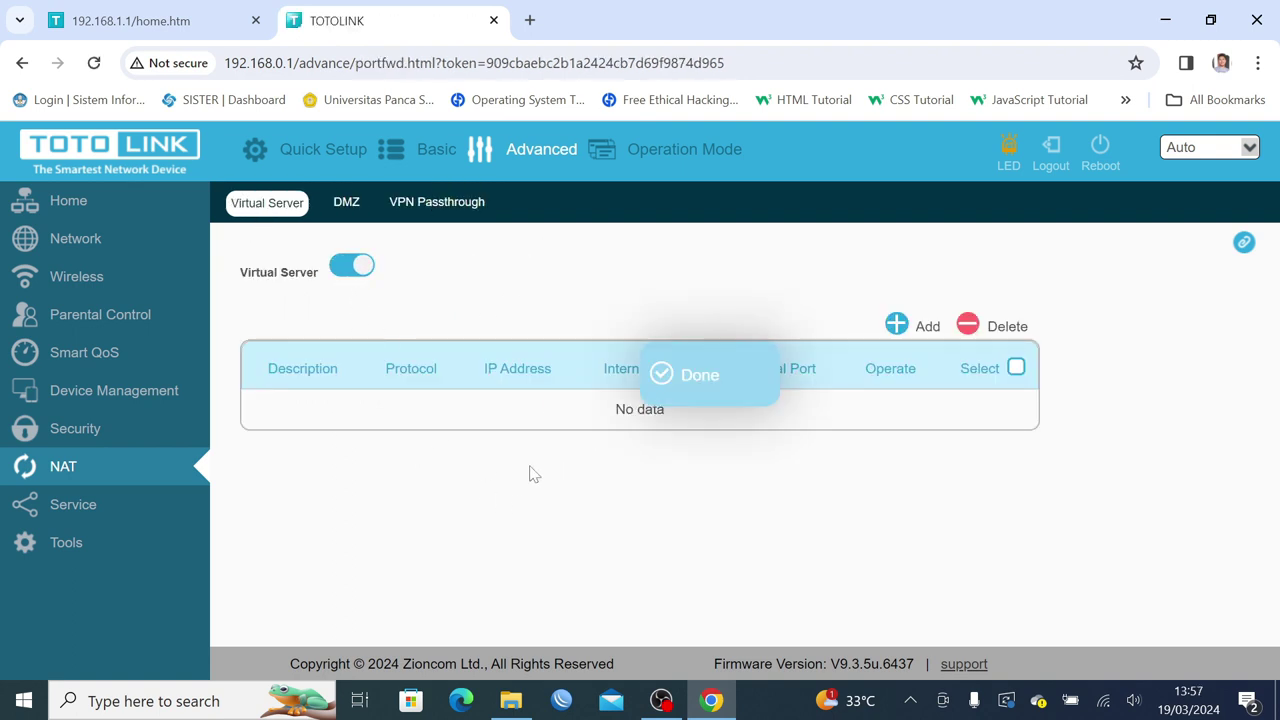
Start a new Virtual Server rule with the description WebfigRouter2.
{"action": "left_click", "coordinate": [898, 326]}
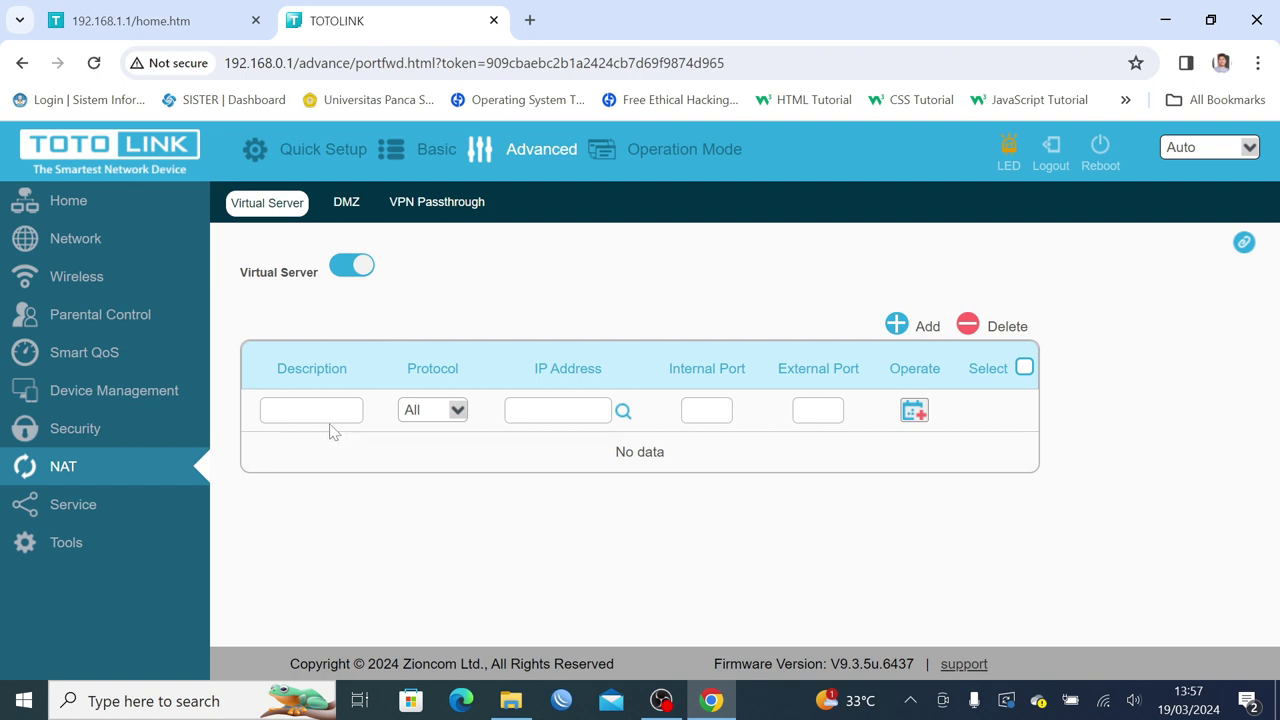
{"action": "left_click", "coordinate": [290, 410]}
{"action": "type", "text": "Ro"}
{"action": "type", "text": "Web"}
{"action": "type", "text": "fig Router"}
{"action": "type", "text": "2"}
{"action": "left_click", "coordinate": [590, 417]}
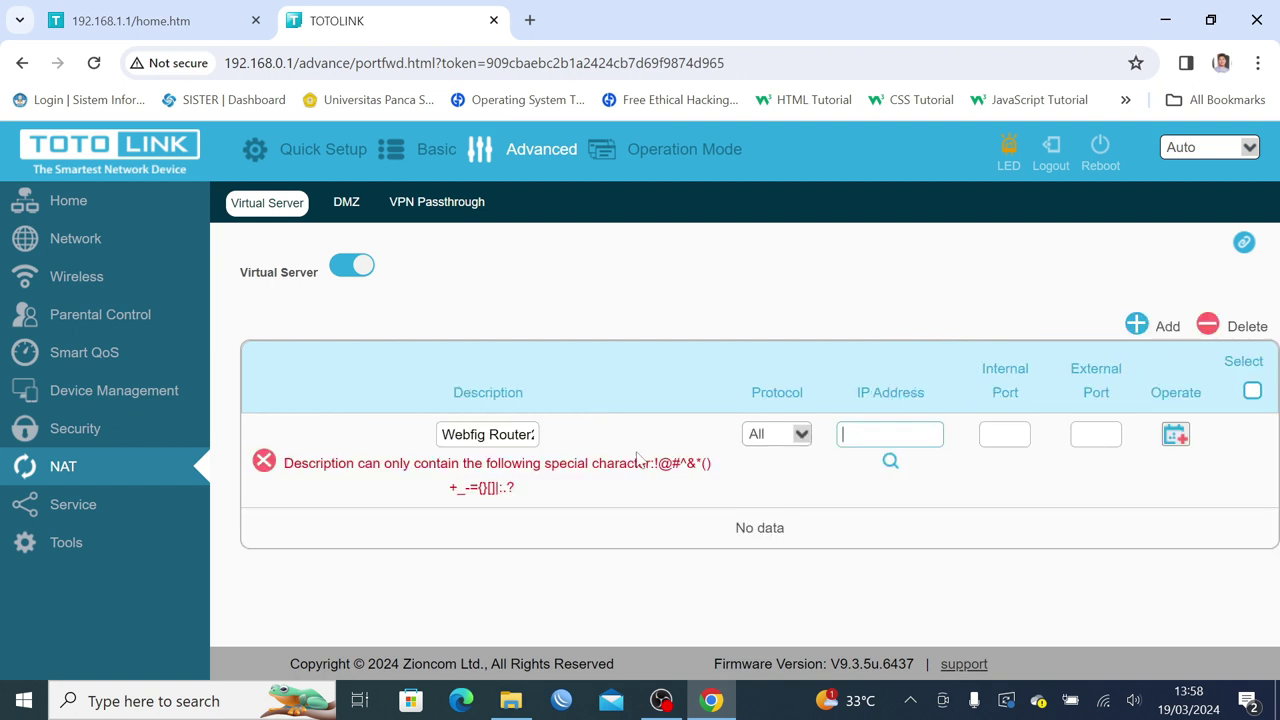
{"action": "left_click", "coordinate": [525, 490]}
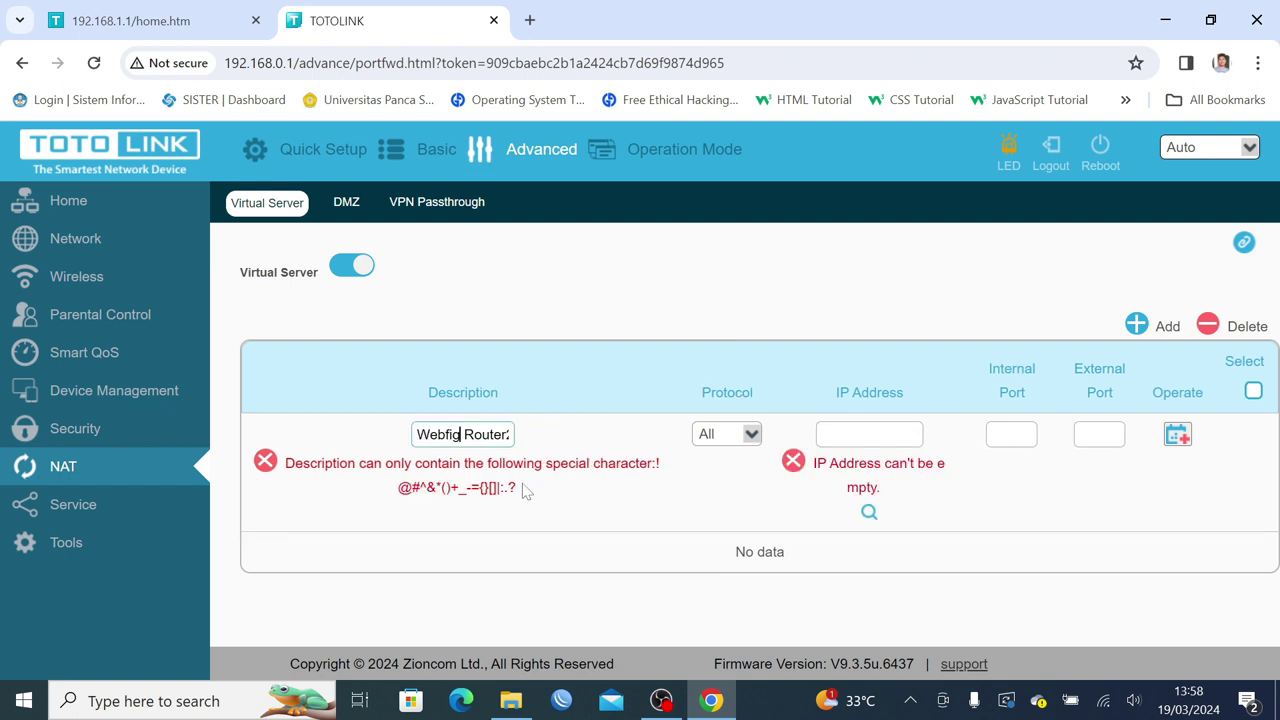
{"action": "key", "text": "BackSpace"}
{"action": "left_click", "coordinate": [834, 434]}
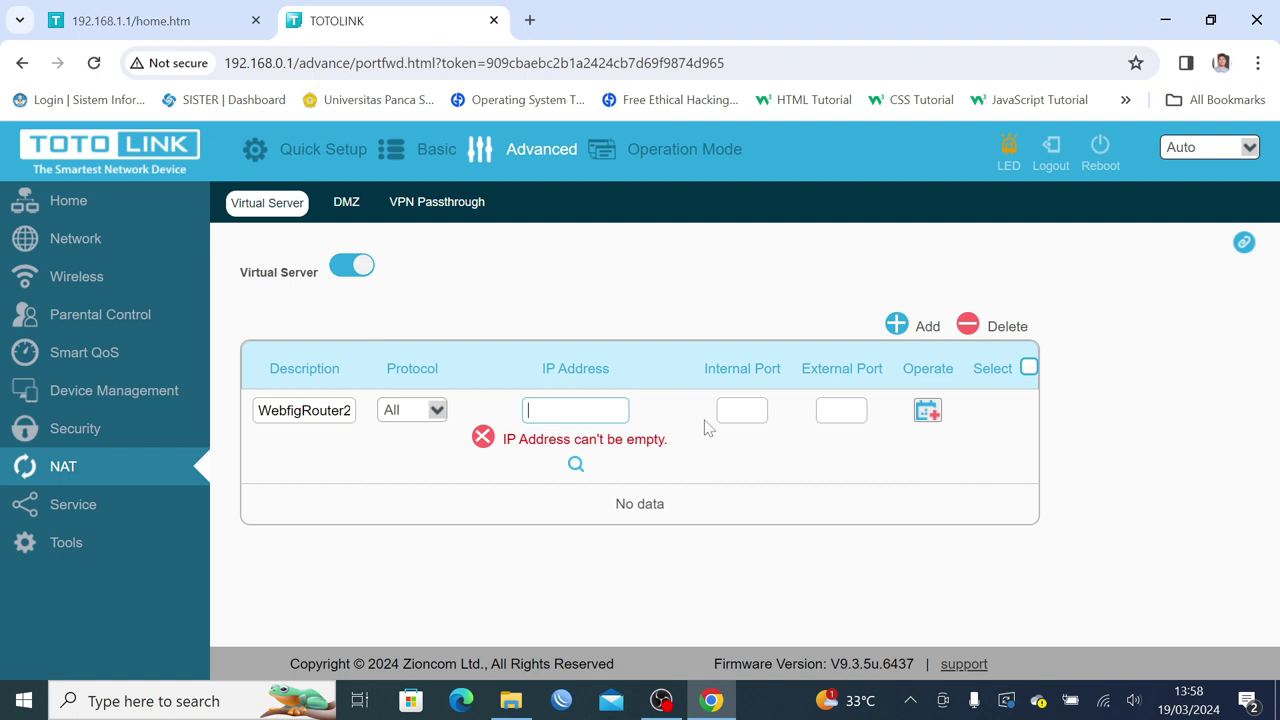
Forward external port 8081 to 192.168.0.126 internal port 8080 and save the rule.
{"action": "type", "text": "192.168.0.126"}
{"action": "left_click", "coordinate": [748, 416]}
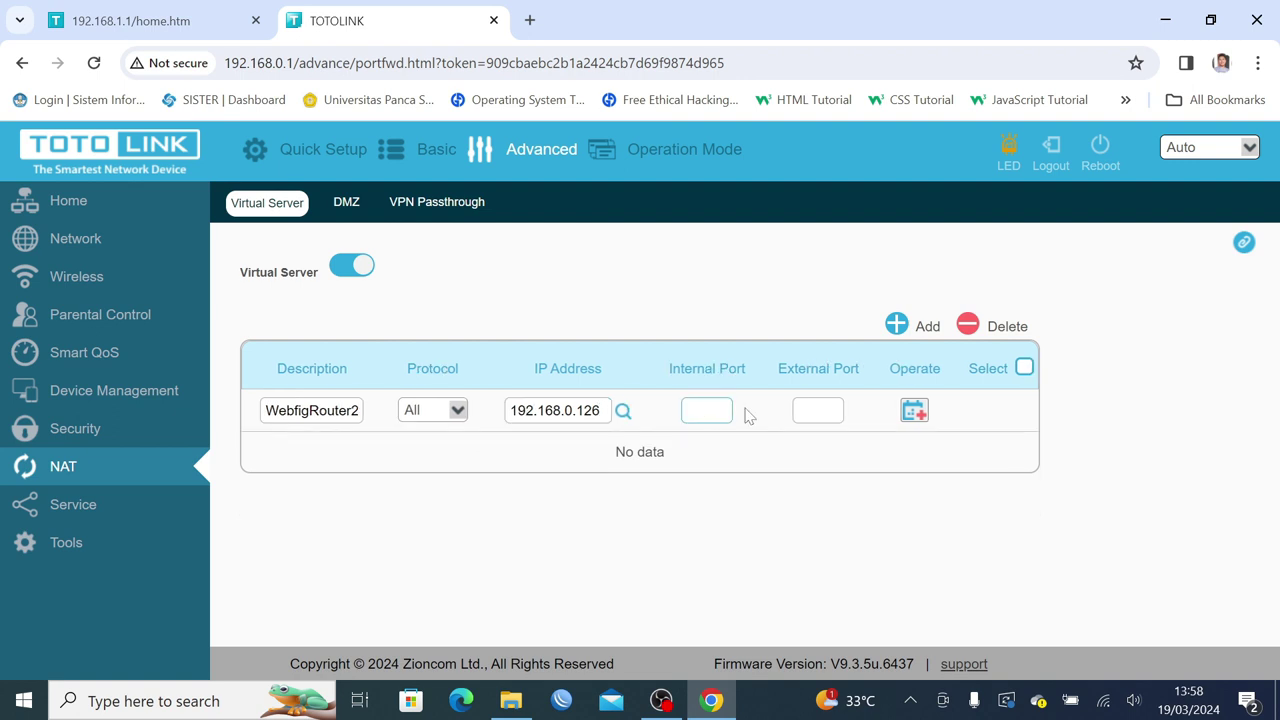
{"action": "type", "text": "8080"}
{"action": "type", "text": "8080"}
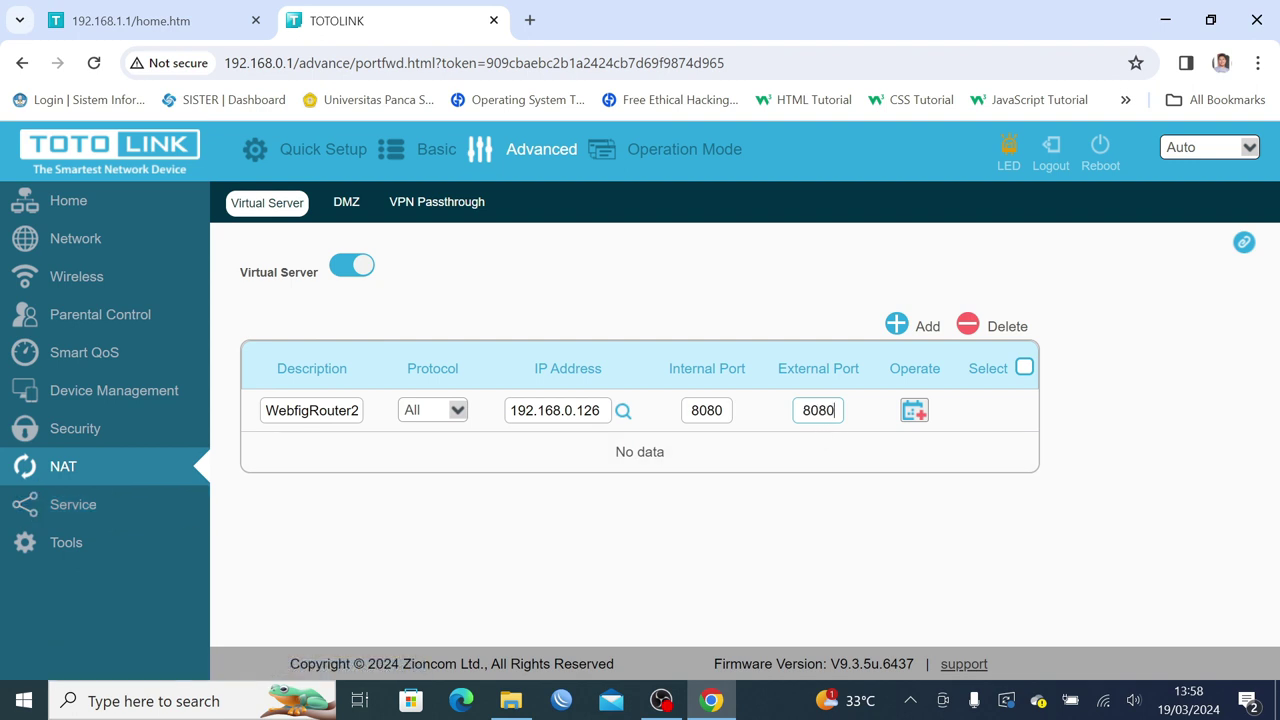
{"action": "key", "text": "BackSpace"}
{"action": "type", "text": "1"}
{"action": "left_click", "coordinate": [940, 445]}
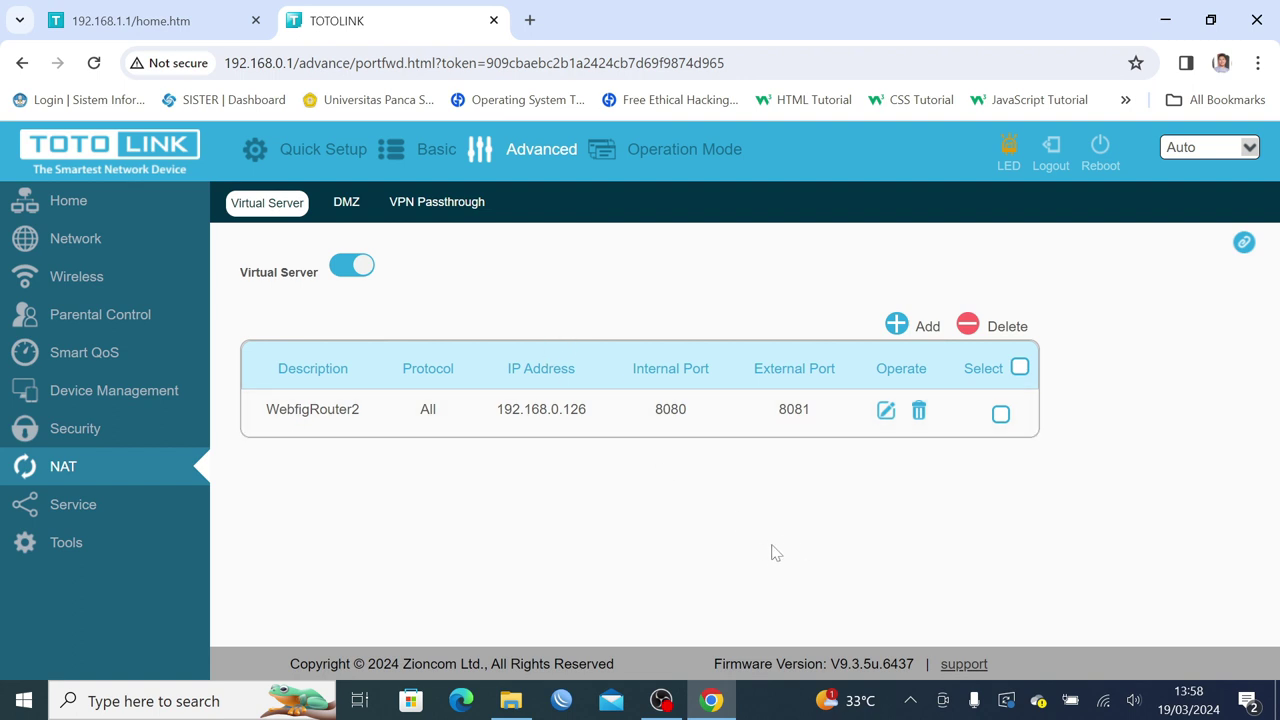
Recheck the router's remote management and Virtual Server pages, then join the Eko.net_Bawah Wi-Fi.
{"action": "left_click", "coordinate": [160, 505]}
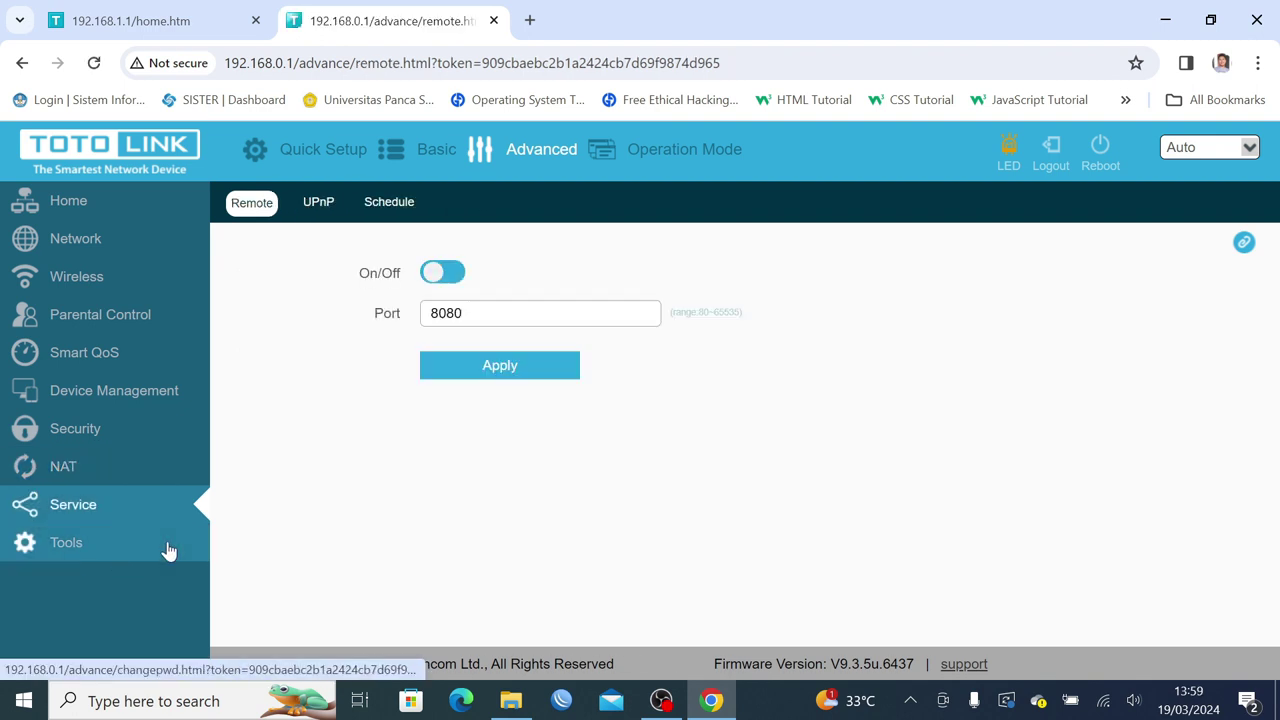
{"action": "left_click", "coordinate": [96, 468]}
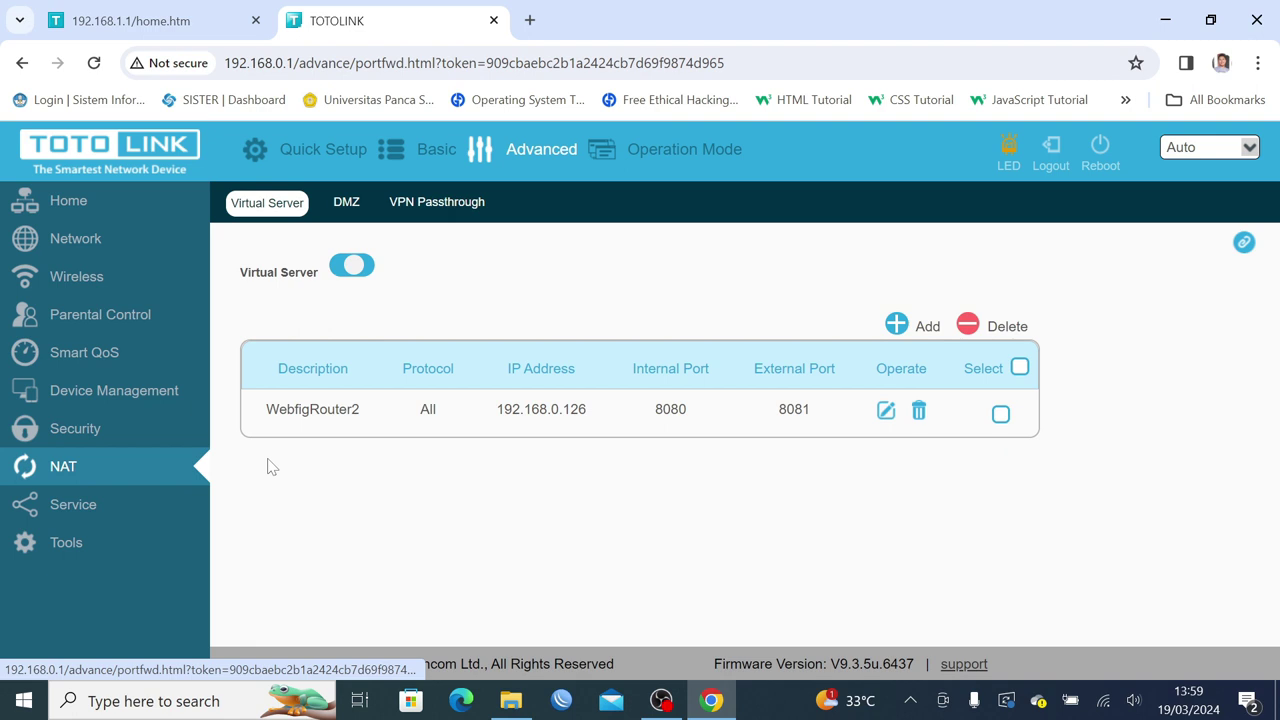
{"action": "left_click", "coordinate": [430, 208]}
{"action": "left_click", "coordinate": [268, 206]}
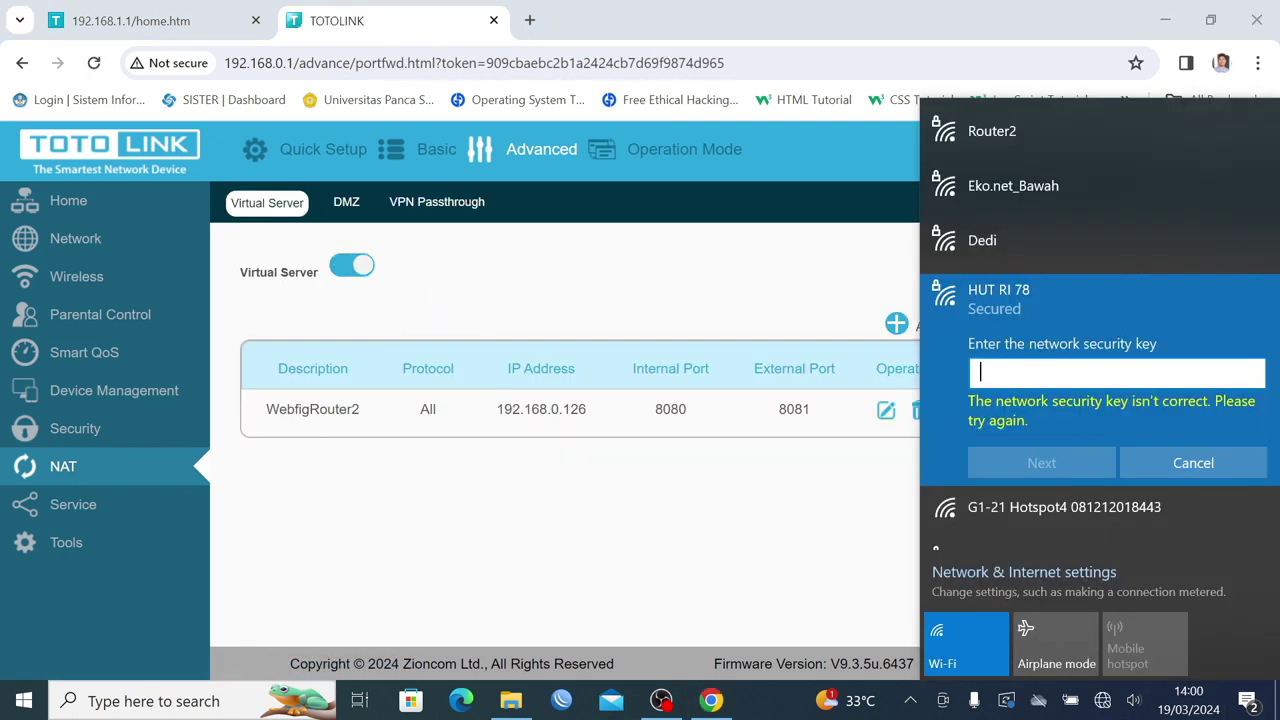
{"action": "left_click", "coordinate": [1071, 190]}
{"action": "left_click", "coordinate": [1190, 277]}
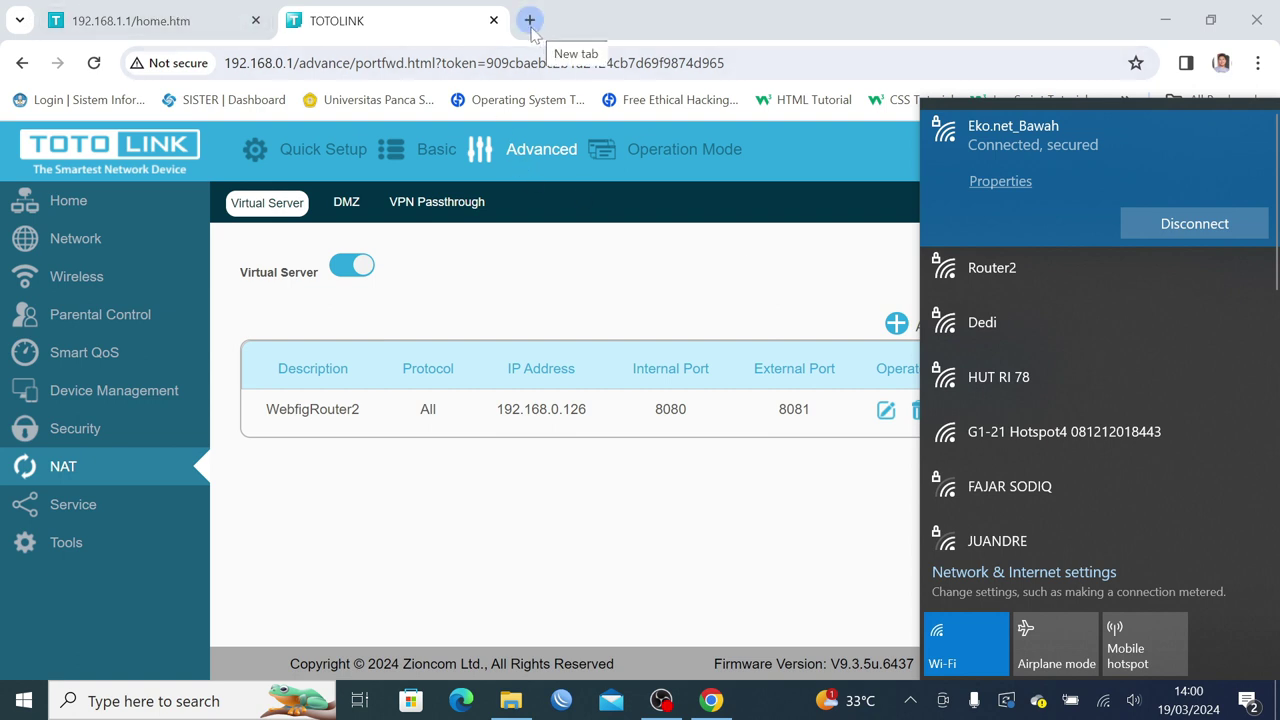
Trim the first router tab's address to 192.168.0.1 and reload it.
{"action": "left_click", "coordinate": [475, 63]}
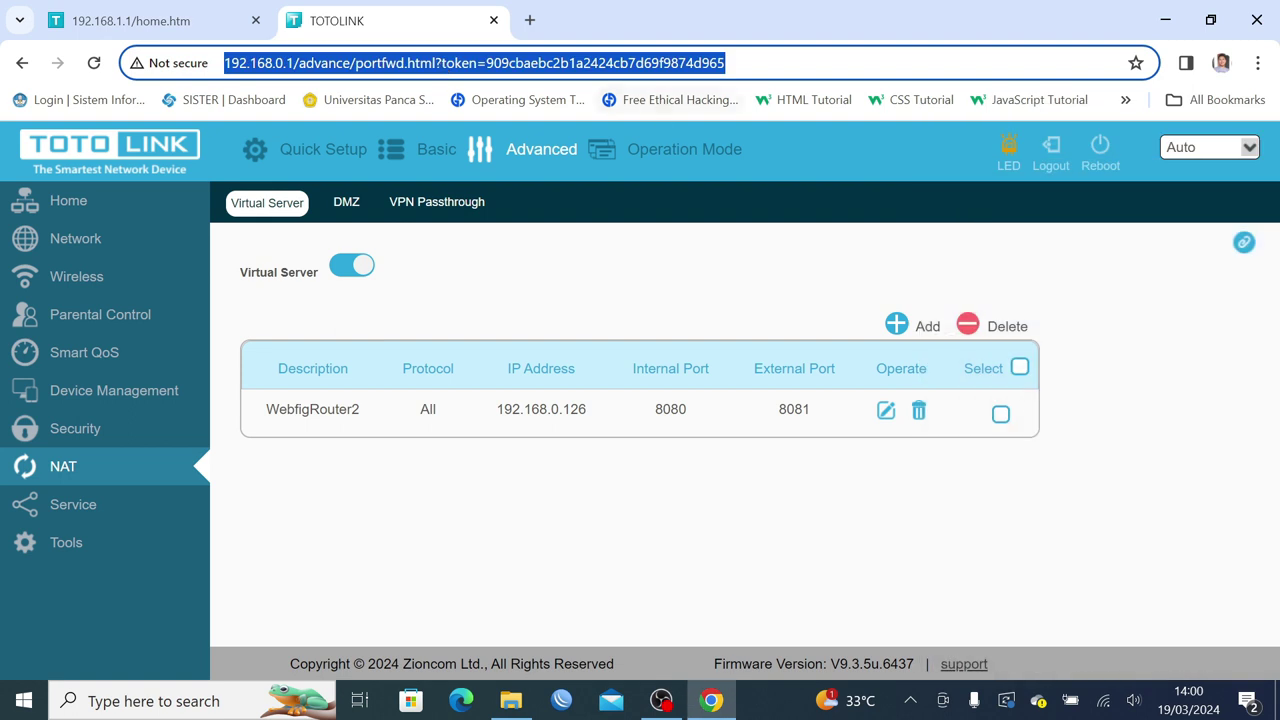
{"action": "left_click", "coordinate": [726, 63]}
{"action": "left_click_drag", "start_coordinate": [726, 63], "coordinate": [293, 63]}
{"action": "key", "text": "BackSpace"}
{"action": "key", "text": "Return"}
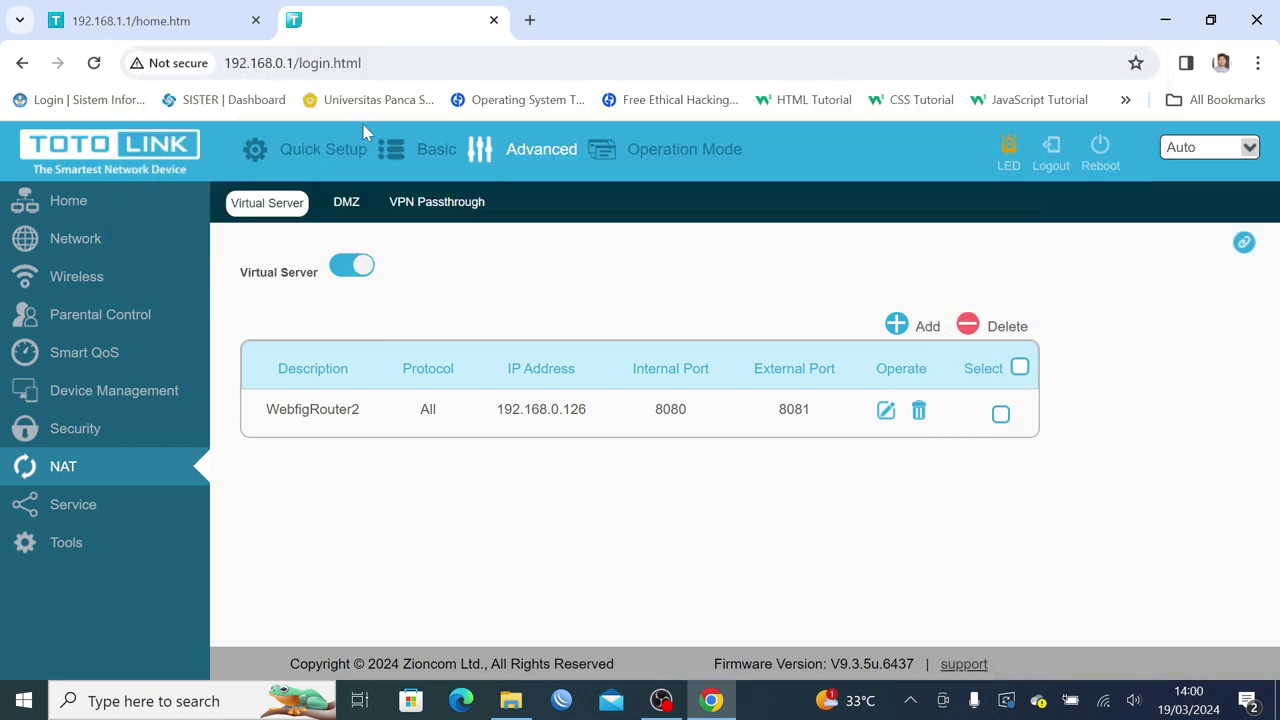
Reload the second tab at the bare 192.168.1.1 address and open a blank tab.
{"action": "left_click", "coordinate": [199, 20]}
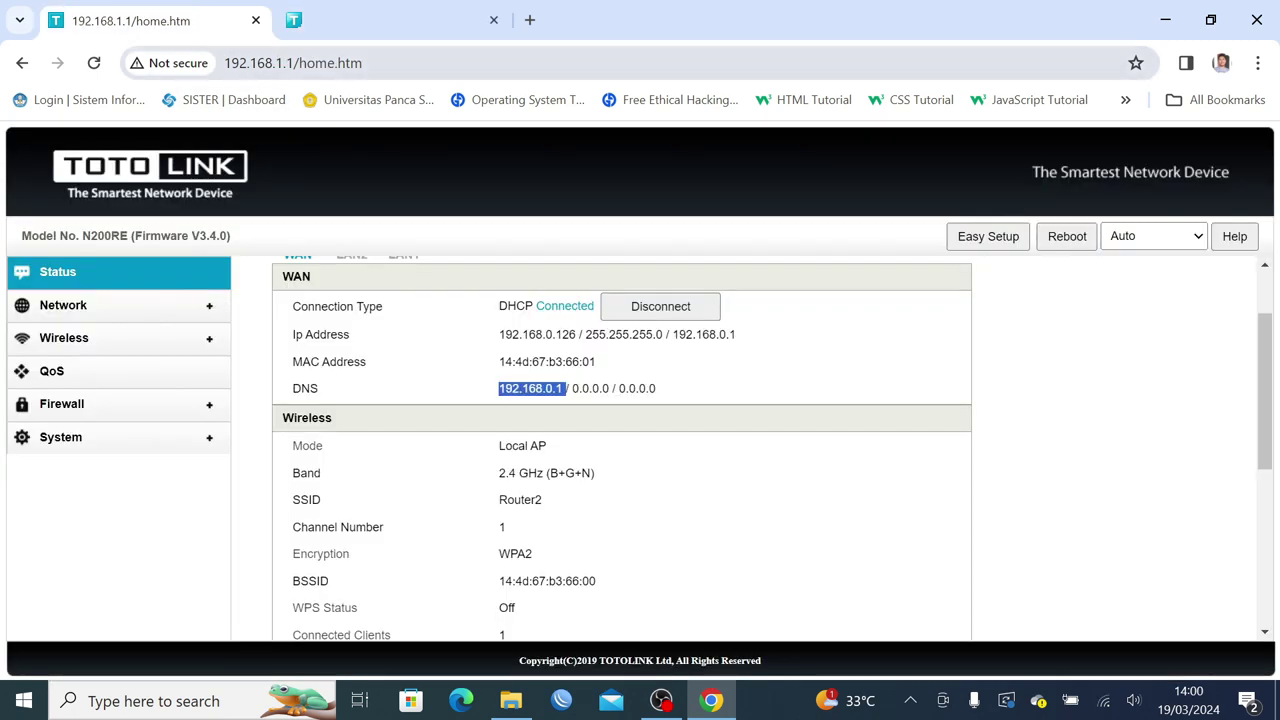
{"action": "left_click", "coordinate": [364, 63]}
{"action": "left_click", "coordinate": [364, 63]}
{"action": "key", "text": "BackSpace"}
{"action": "key", "text": "BackSpace"}
{"action": "key", "text": "BackSpace"}
{"action": "key", "text": "BackSpace"}
{"action": "key", "text": "BackSpace"}
{"action": "key", "text": "BackSpace"}
{"action": "key", "text": "BackSpace"}
{"action": "key", "text": "BackSpace"}
{"action": "key", "text": "BackSpace"}
{"action": "key", "text": "BackSpace"}
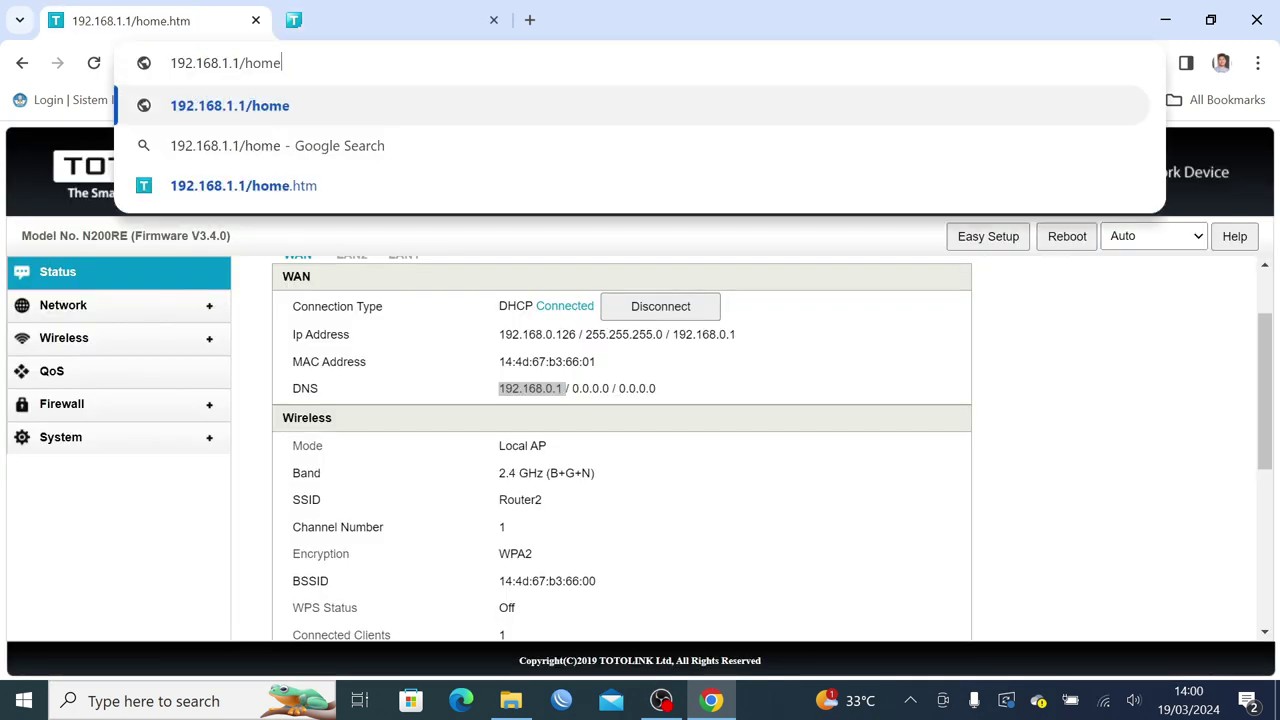
{"action": "type", "text": "1"}
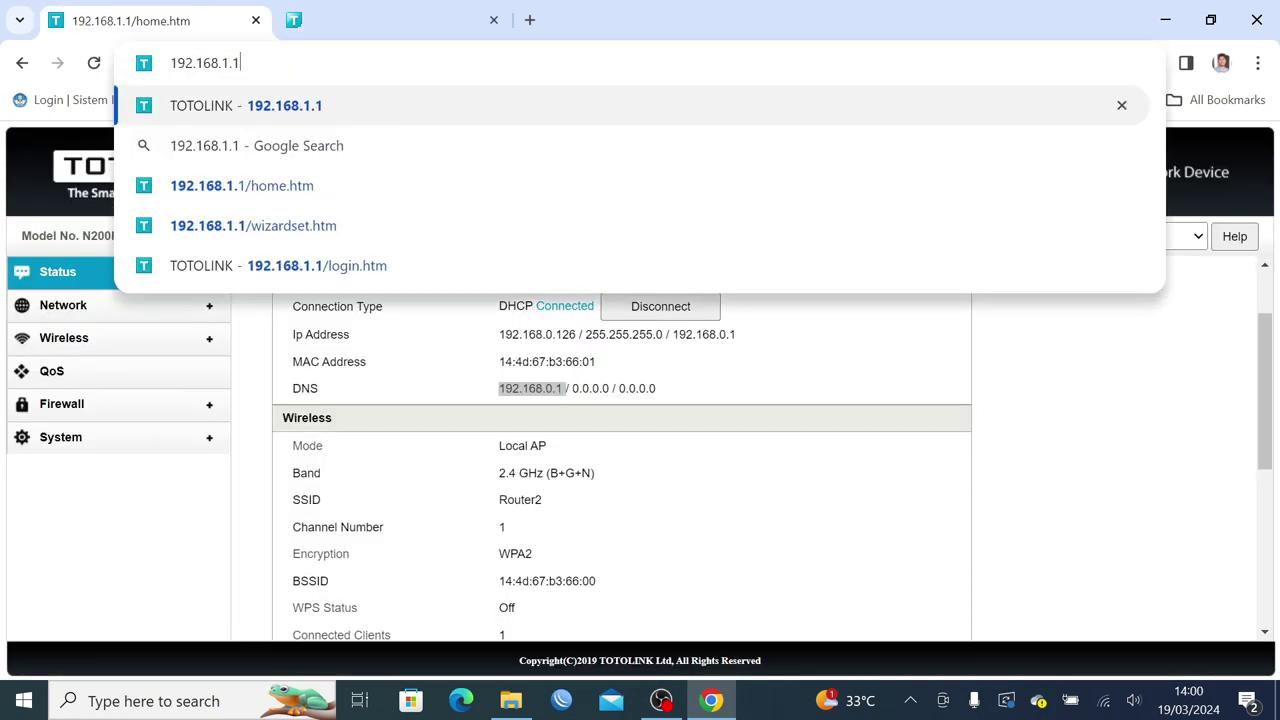
{"action": "key", "text": "Return"}
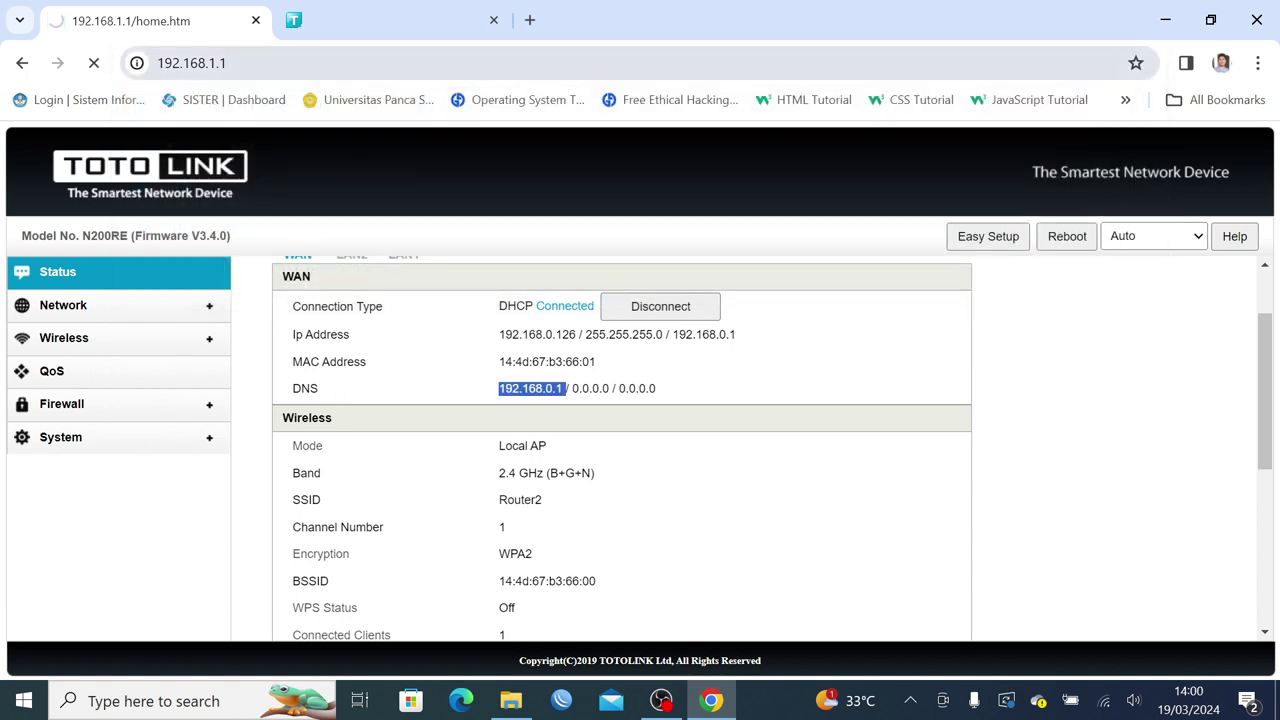
{"action": "left_click", "coordinate": [390, 20]}
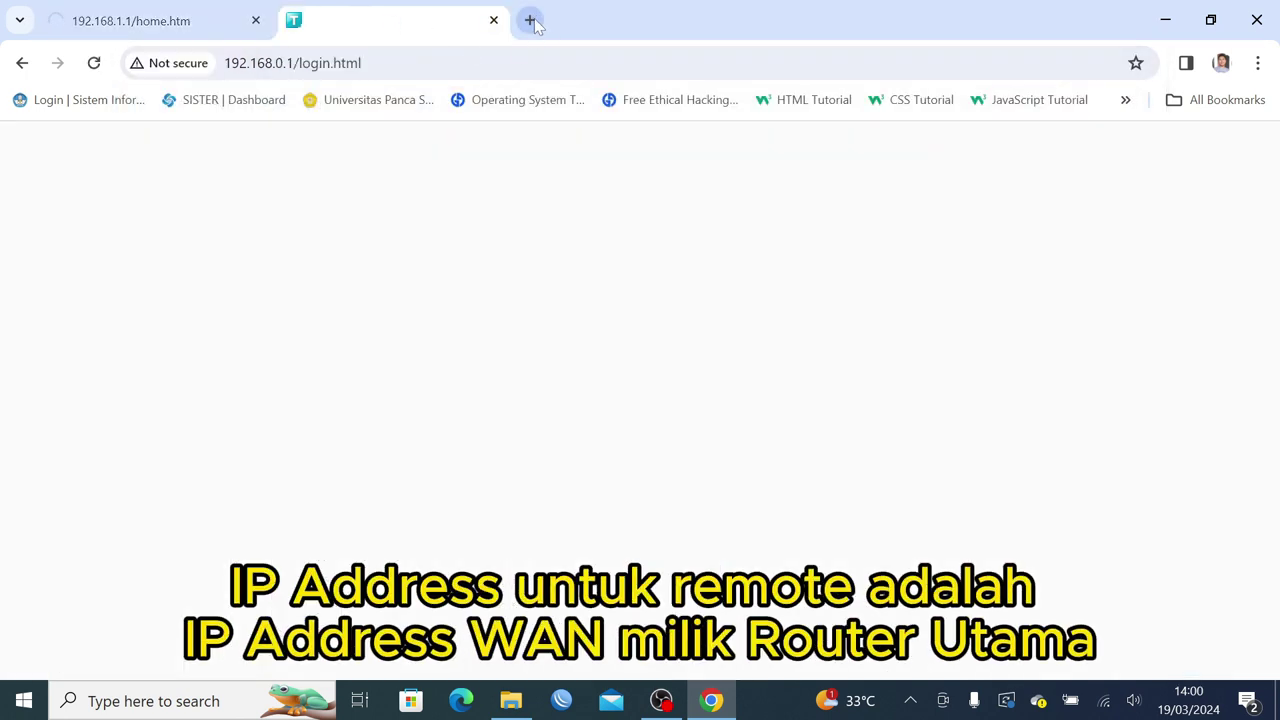
{"action": "left_click", "coordinate": [530, 20]}
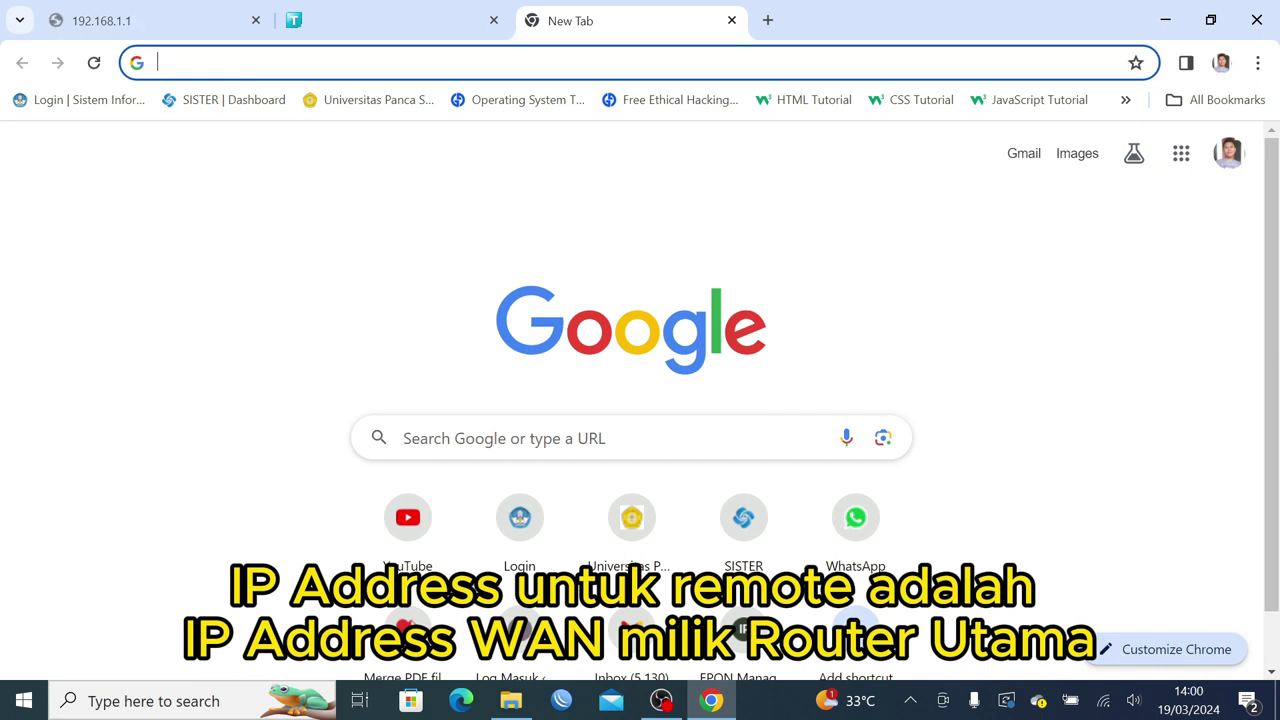
Reach the TOTOLINK login remotely at 192.168.85.2:8080, then open another blank tab.
{"action": "type", "text": "192"}
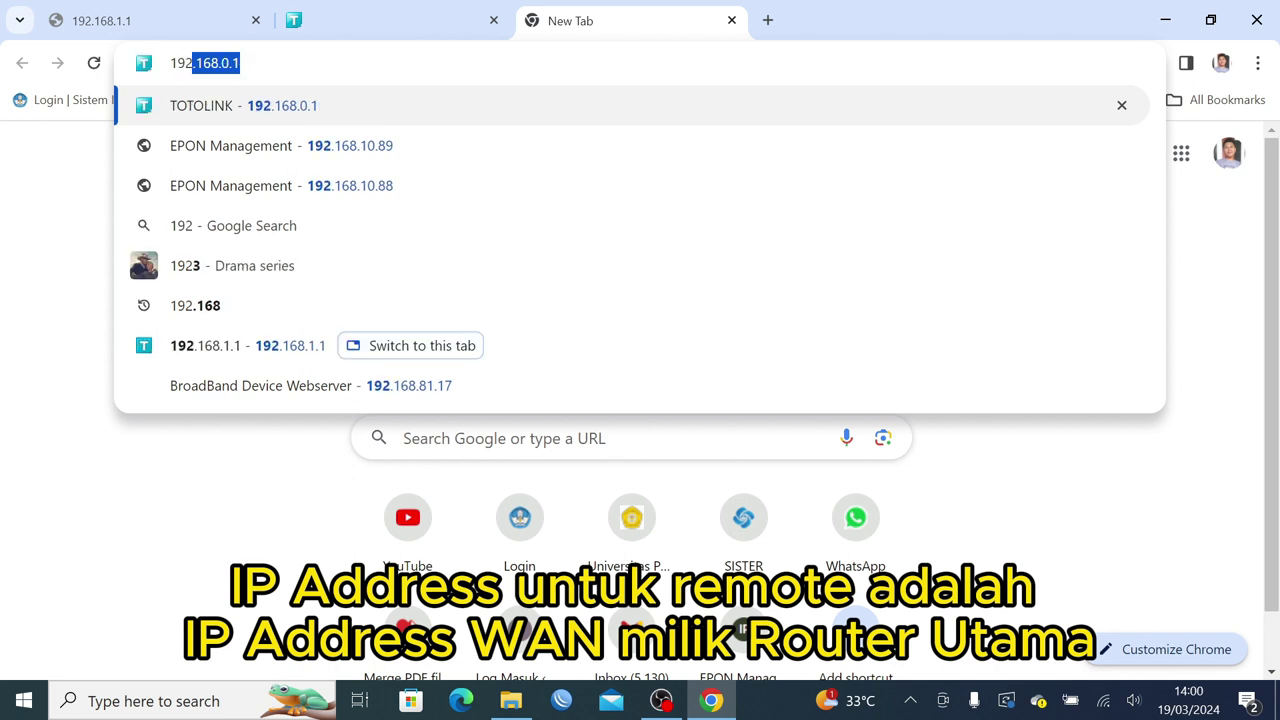
{"action": "type", "text": ".168."}
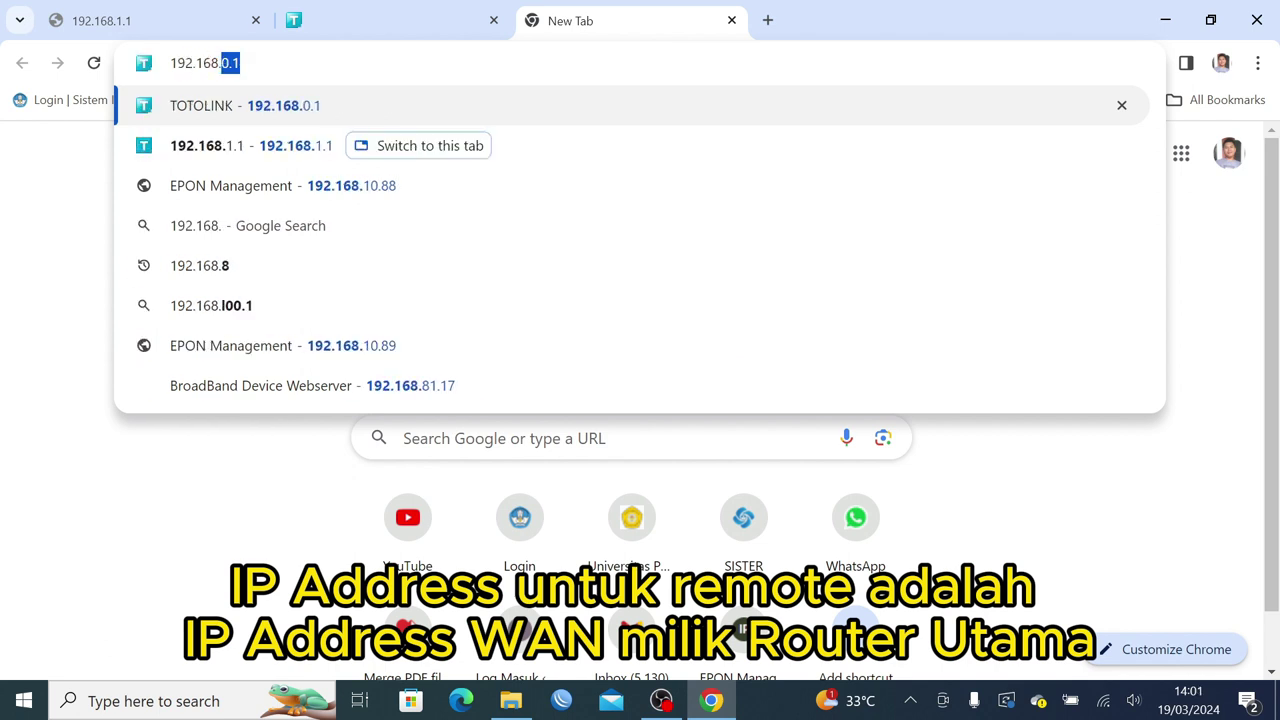
{"action": "type", "text": "85"}
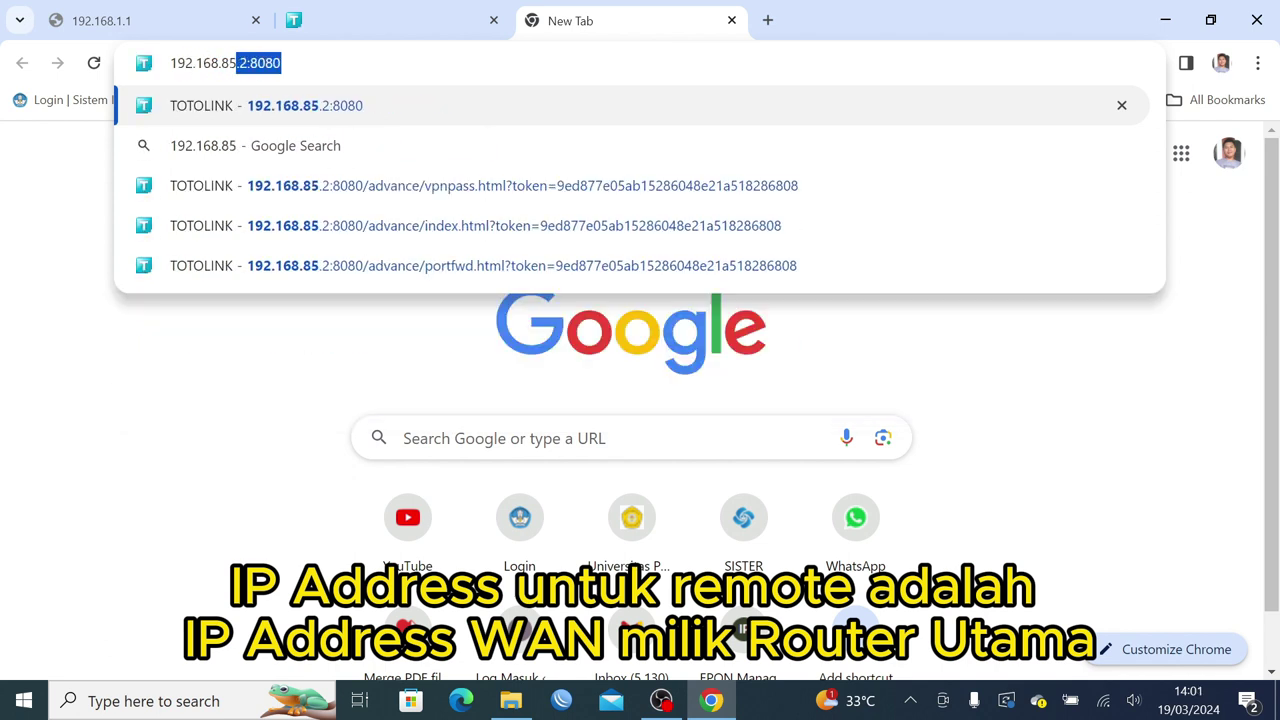
{"action": "key", "text": "Return"}
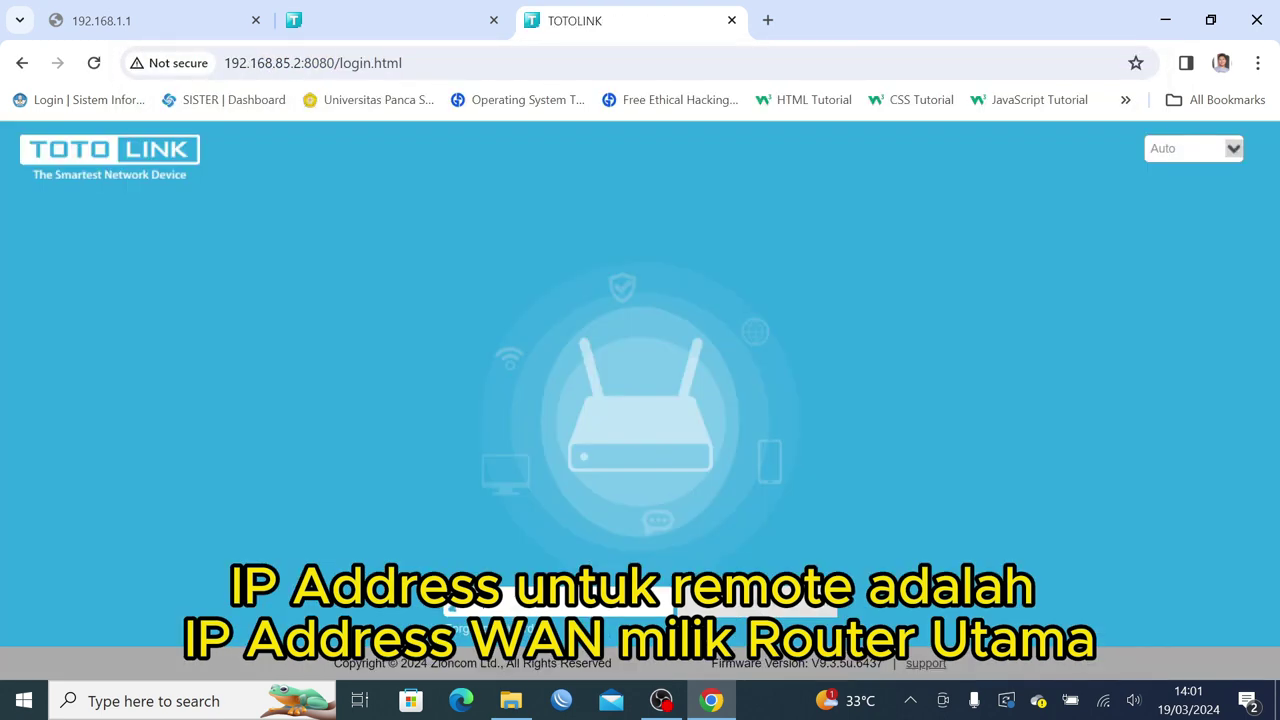
{"action": "left_click", "coordinate": [768, 20]}
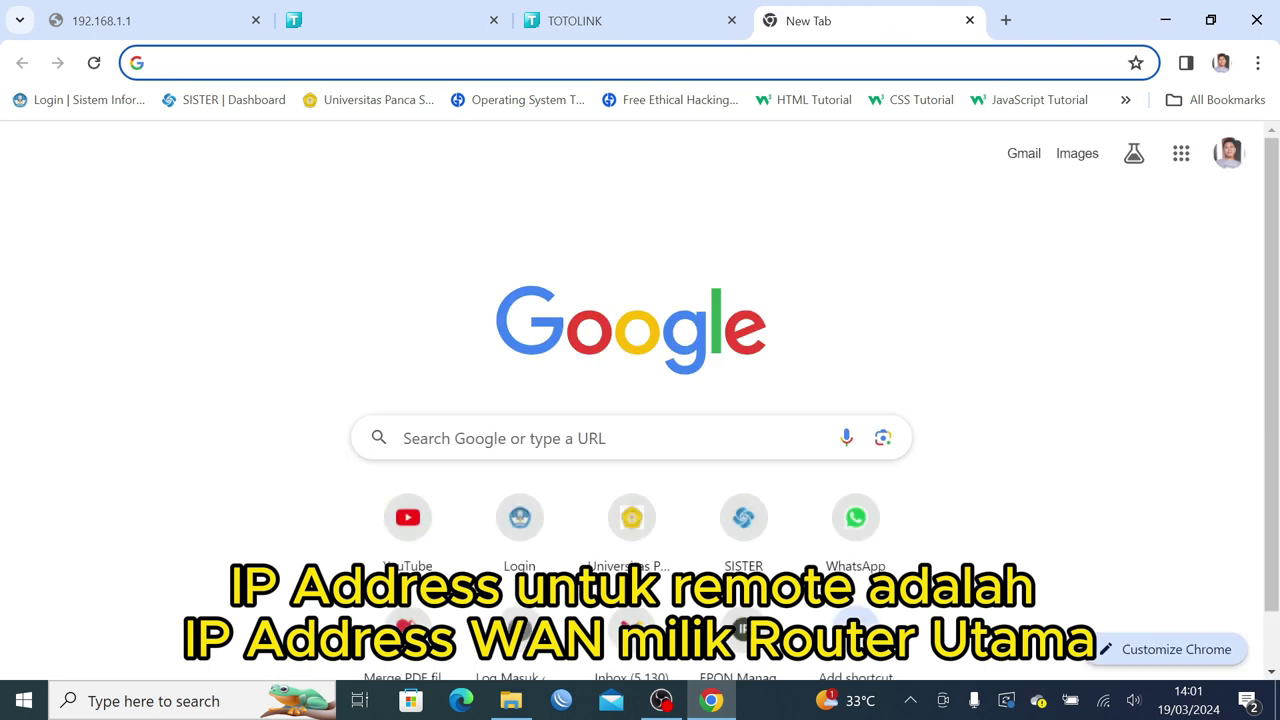
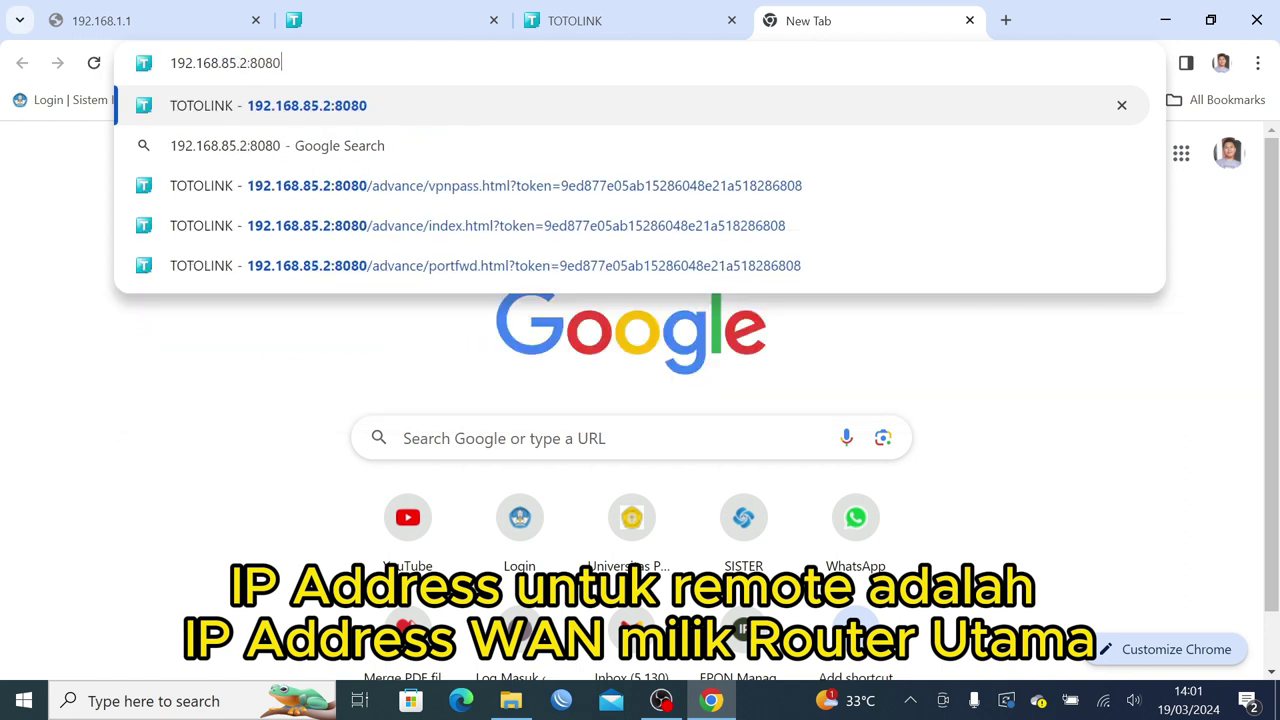
Open 192.168.85.2:8081 and log in with the admin password and the displayed verification code.
{"action": "key", "text": "Return"}
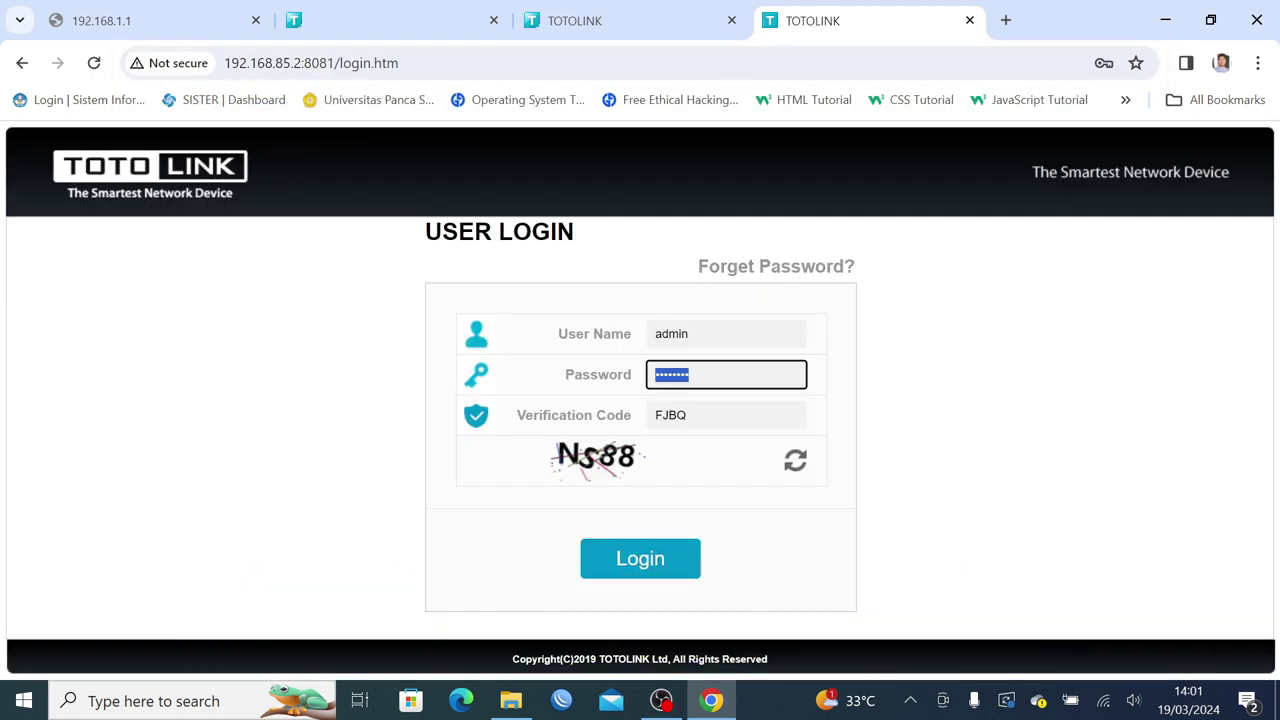
{"action": "key", "text": "Tab"}
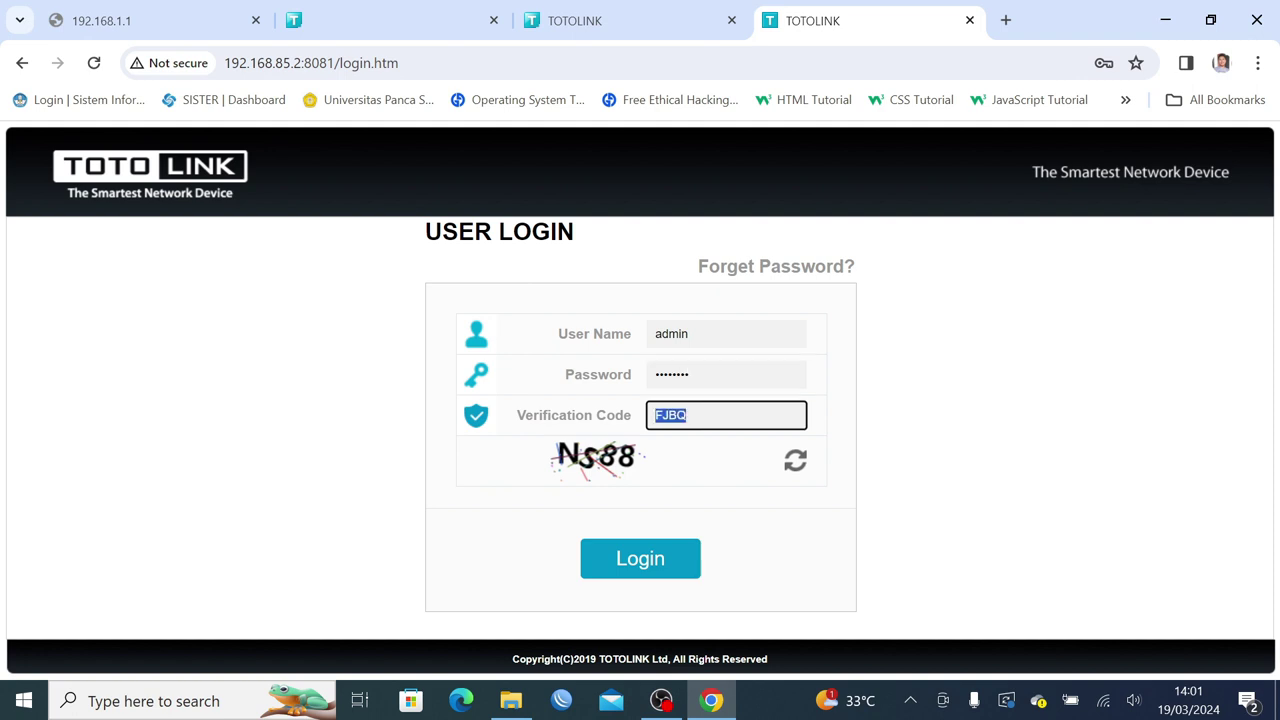
{"action": "key", "text": "Return"}
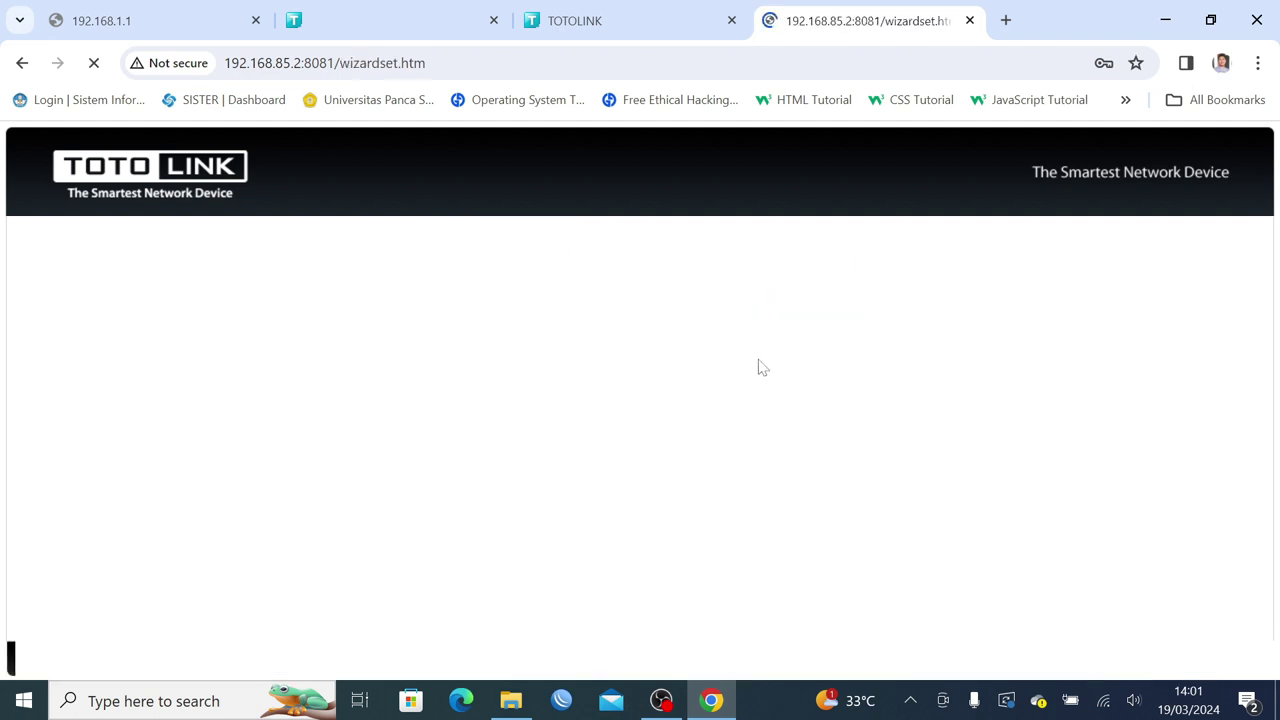
Log in at 192.168.85.2:8080 with the admin password and dismiss both save-password prompts.
{"action": "left_click", "coordinate": [600, 22]}
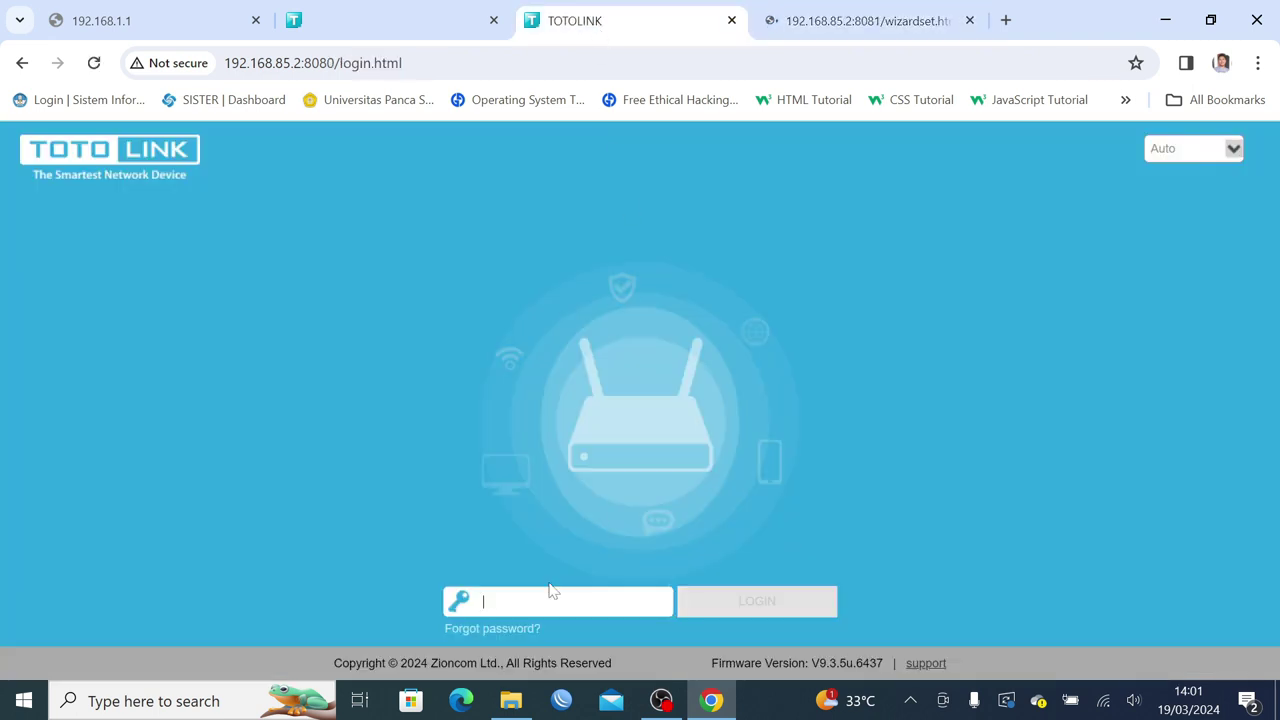
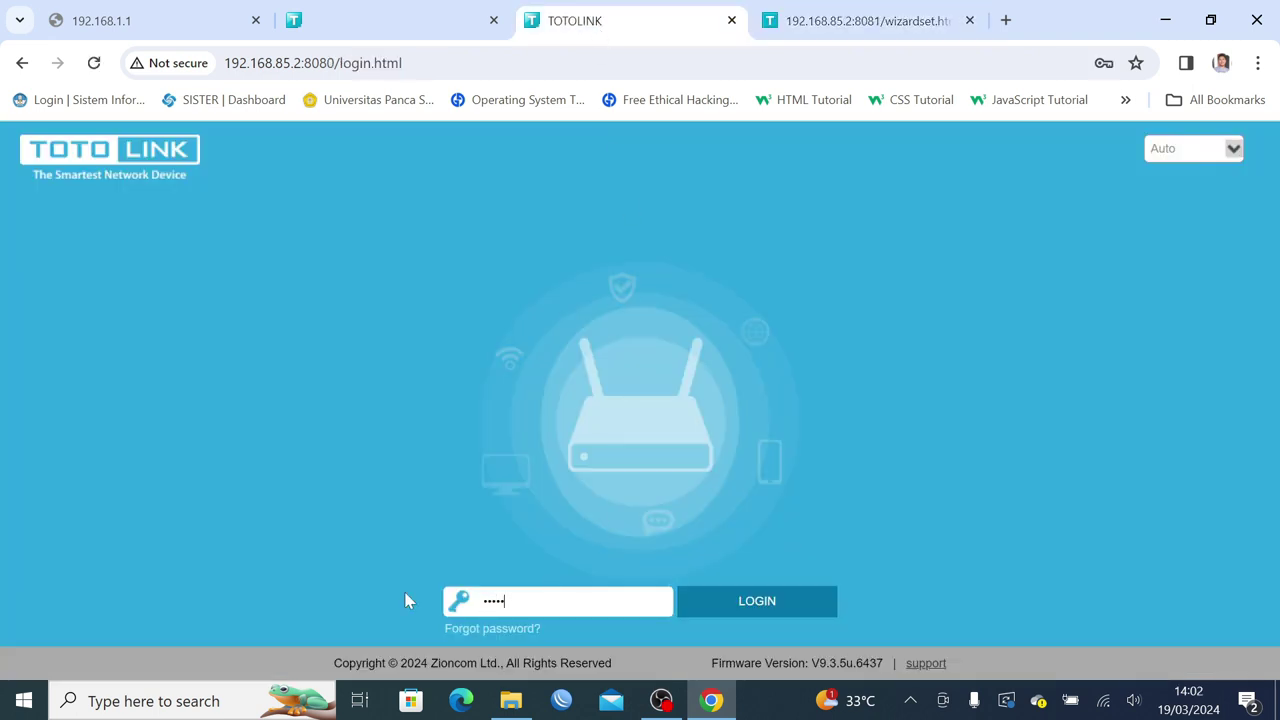
{"action": "key", "text": "Return"}
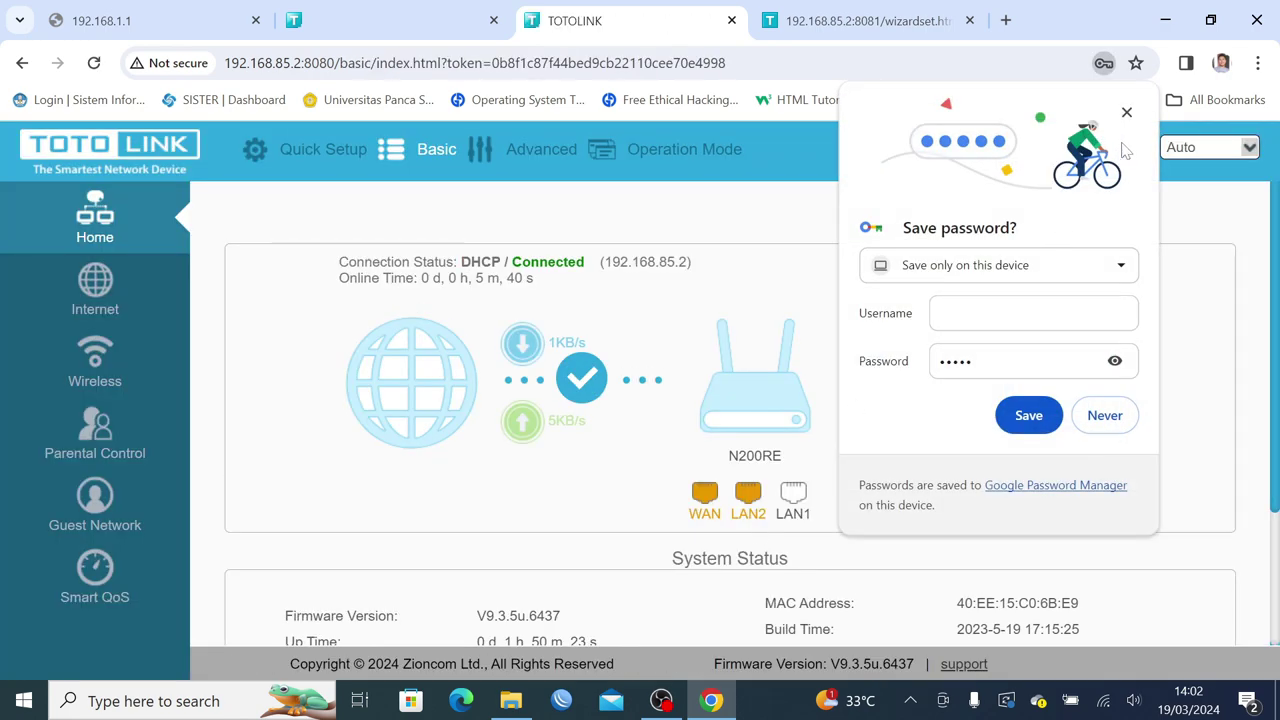
{"action": "left_click", "coordinate": [1124, 118]}
{"action": "left_click", "coordinate": [860, 20]}
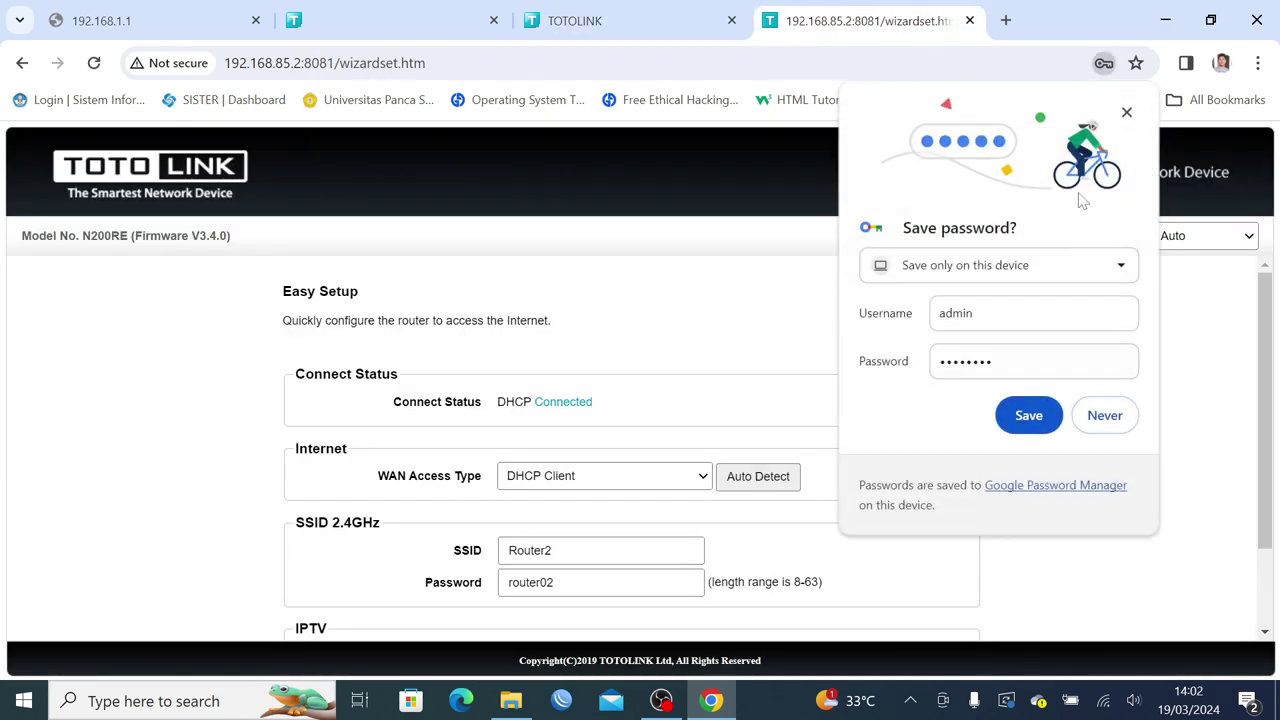
{"action": "left_click", "coordinate": [1127, 112]}
Reveal and re-hide the Wi-Fi password in the 8080 router's System Status.
{"action": "scroll", "coordinate": [1040, 402], "scroll_direction": "down", "scroll_amount": 2}
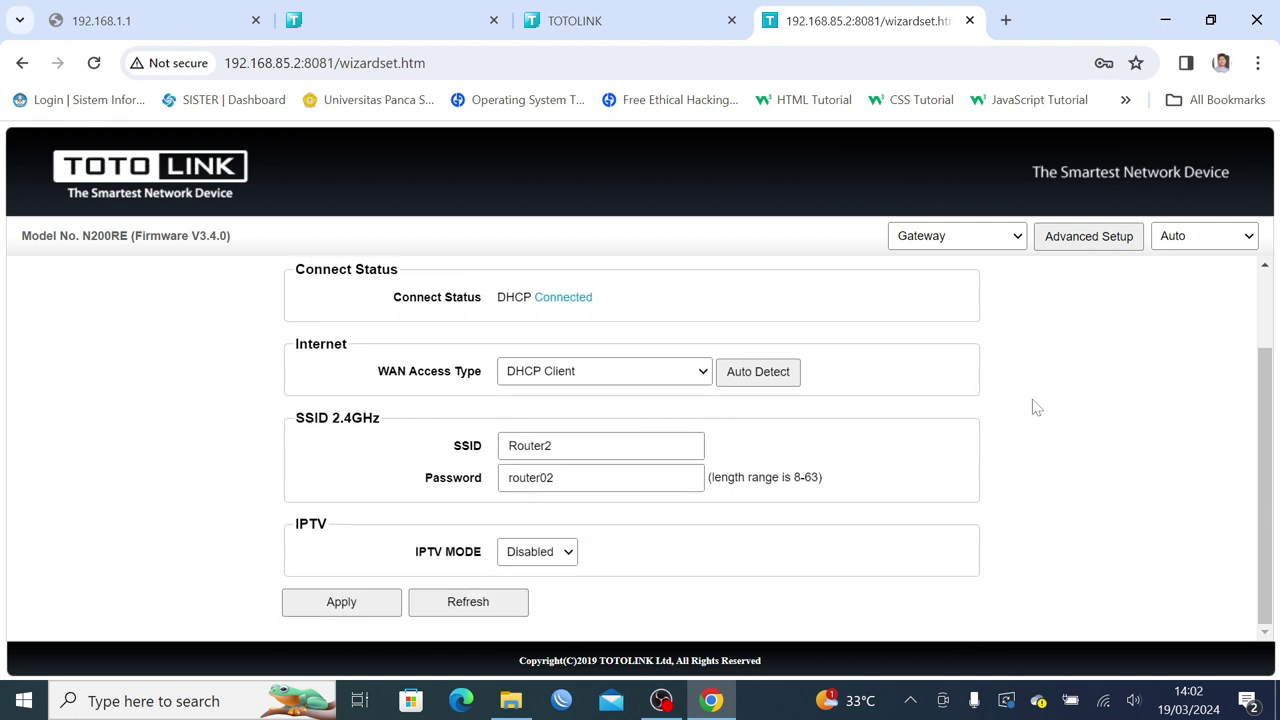
{"action": "scroll", "coordinate": [1034, 406], "scroll_direction": "up", "scroll_amount": 2}
{"action": "left_click", "coordinate": [600, 20]}
{"action": "scroll", "coordinate": [664, 410], "scroll_direction": "down", "scroll_amount": 2}
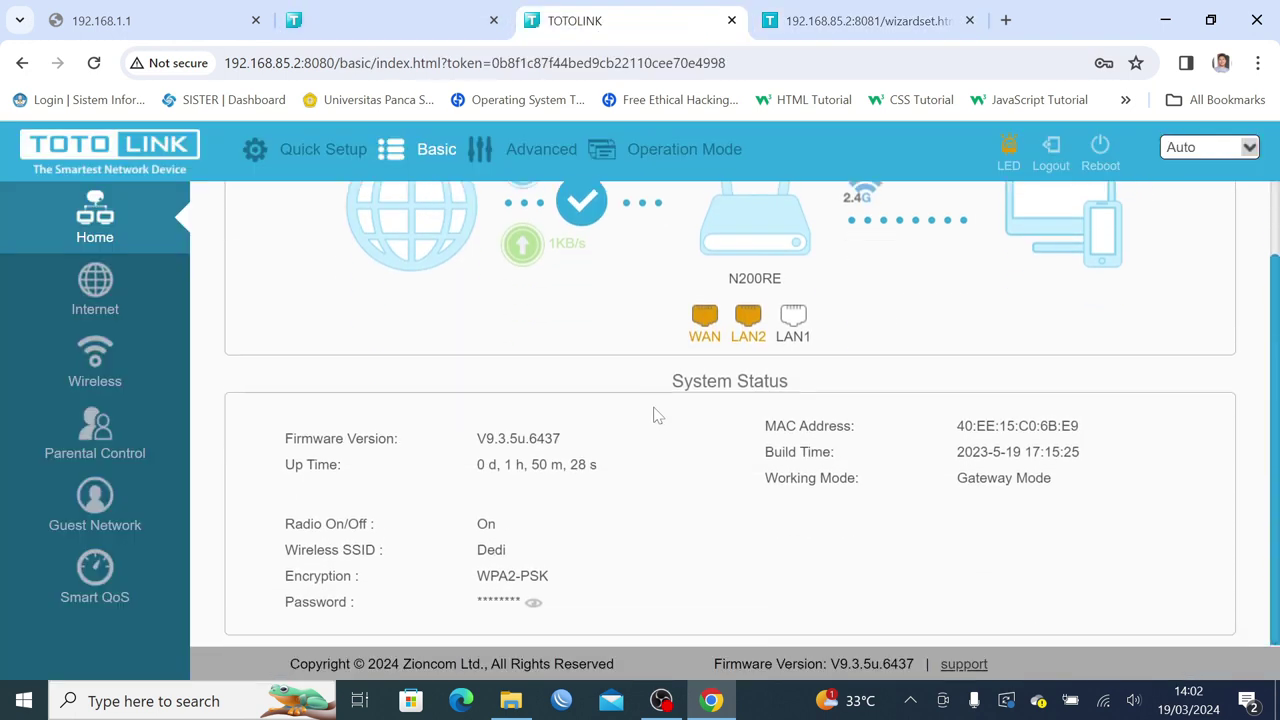
{"action": "left_click", "coordinate": [533, 602]}
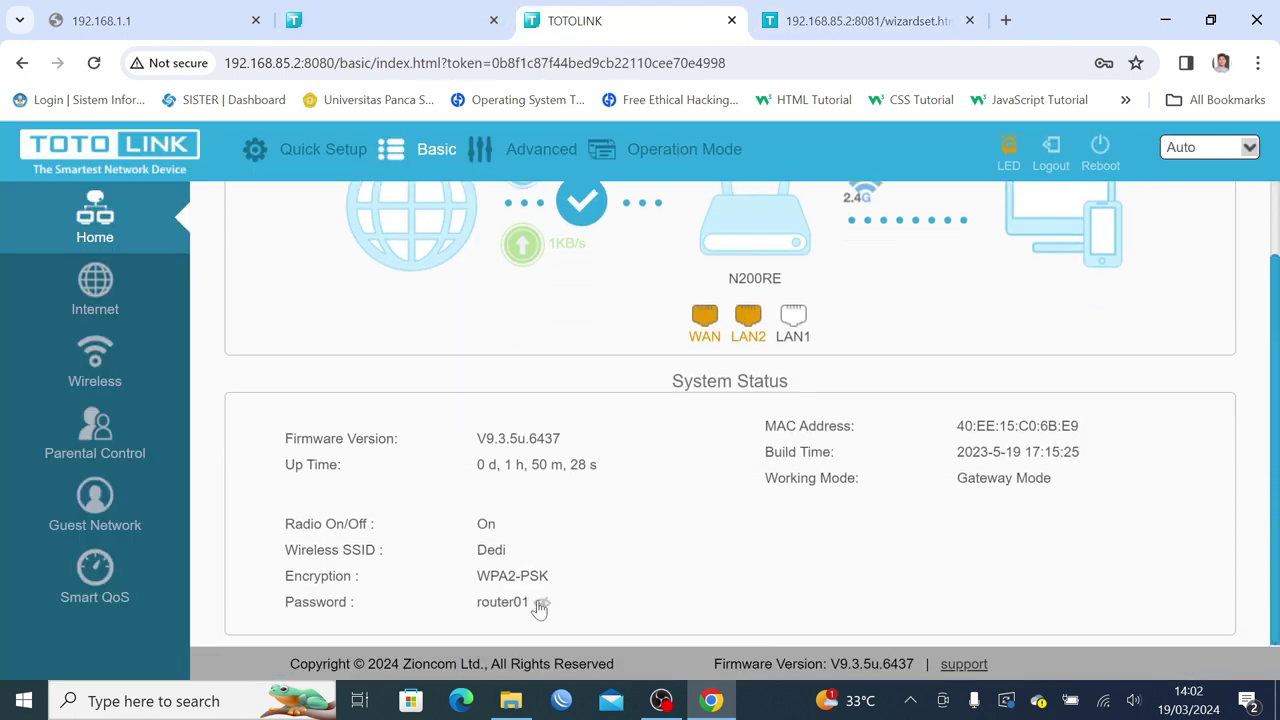
{"action": "left_click", "coordinate": [537, 604]}
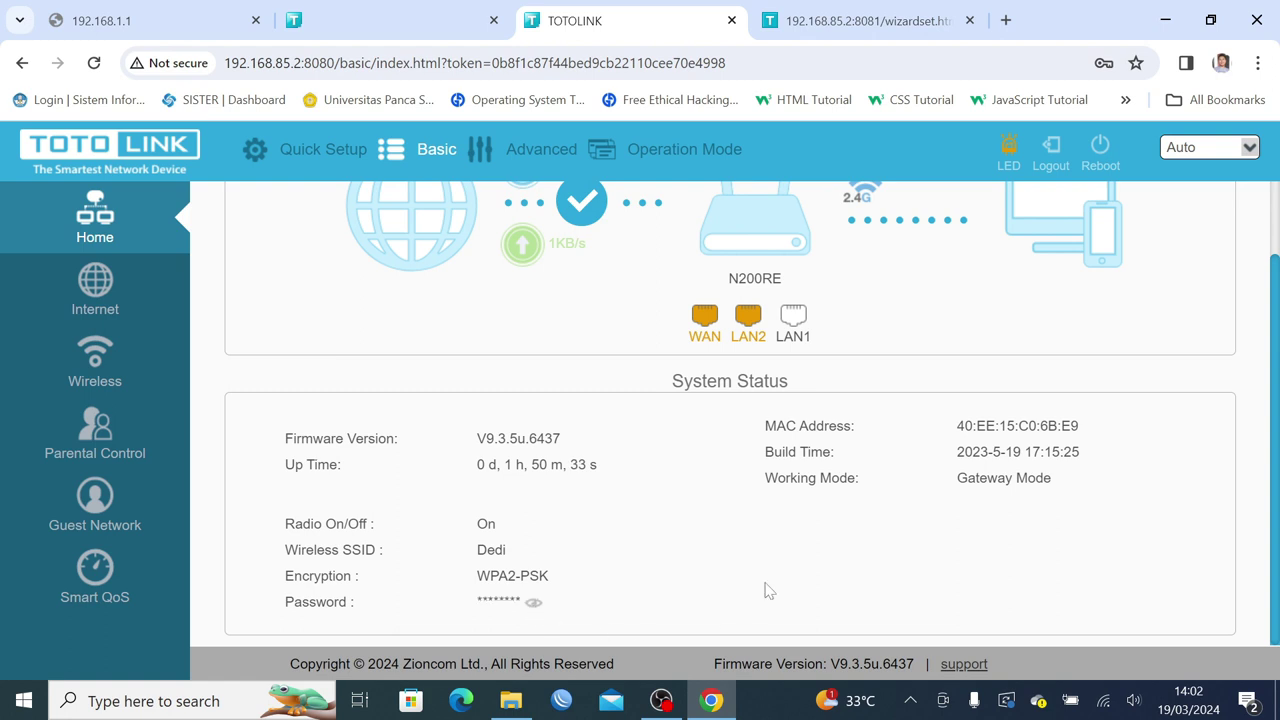
{"action": "scroll", "coordinate": [767, 590], "scroll_direction": "up", "scroll_amount": 2}
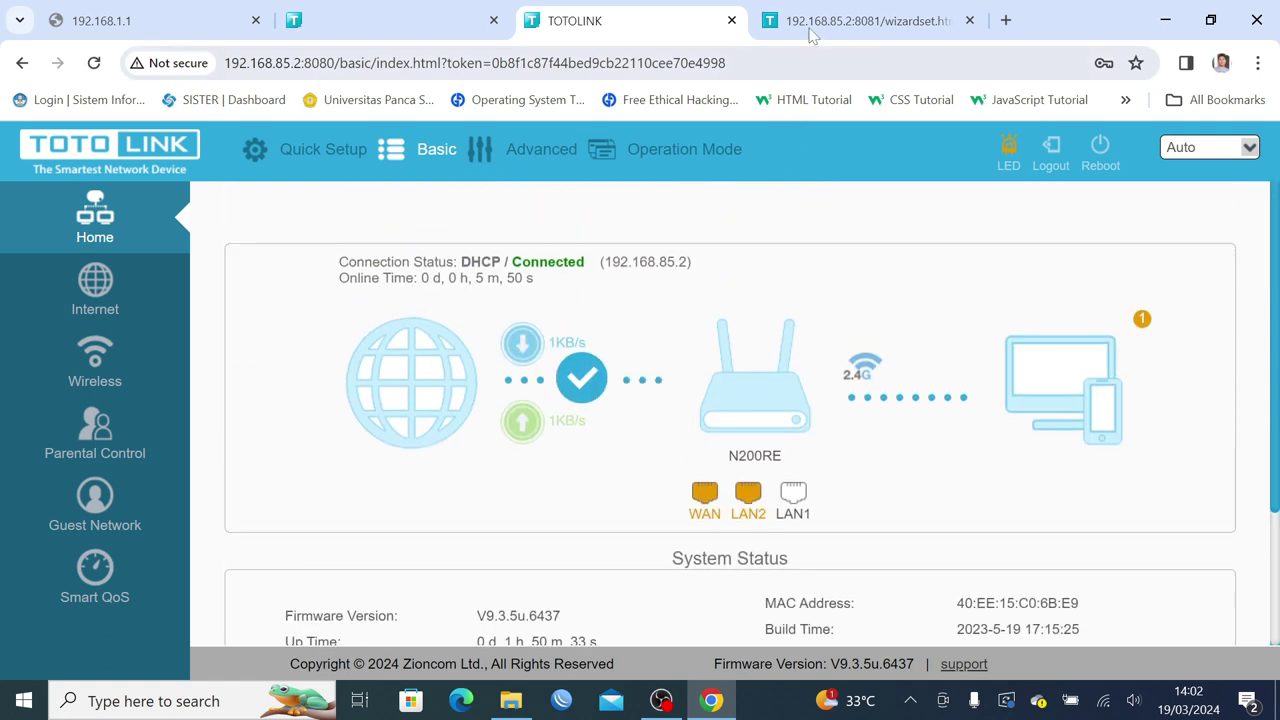